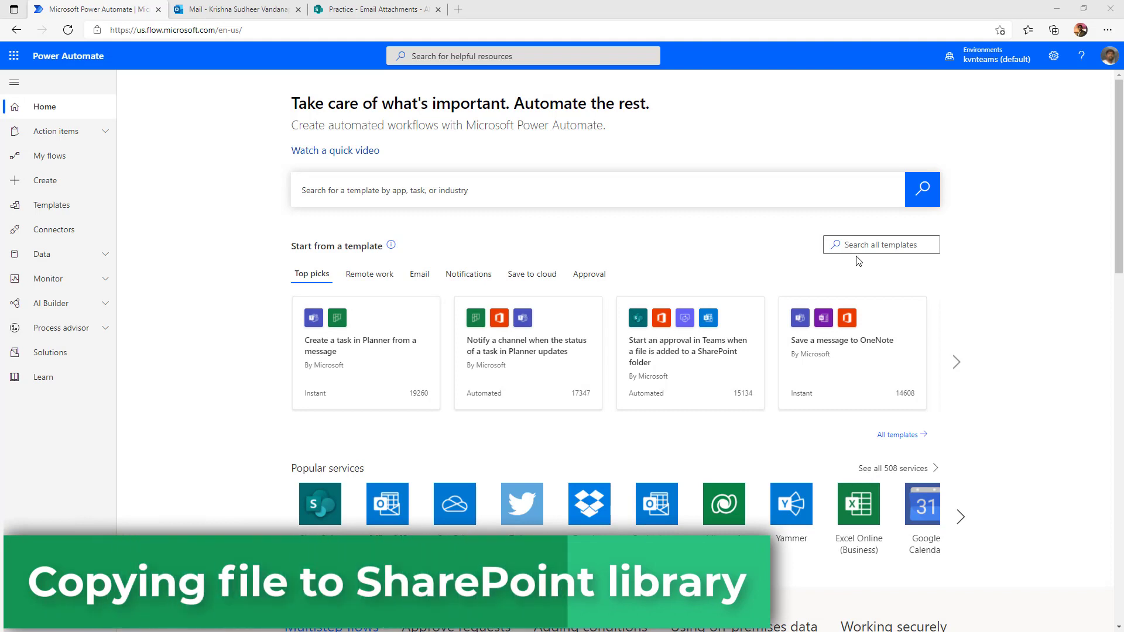
Search the template gallery for 'email attachments to sharepoint'
left_click(858, 246)
type("email attachments to shar")
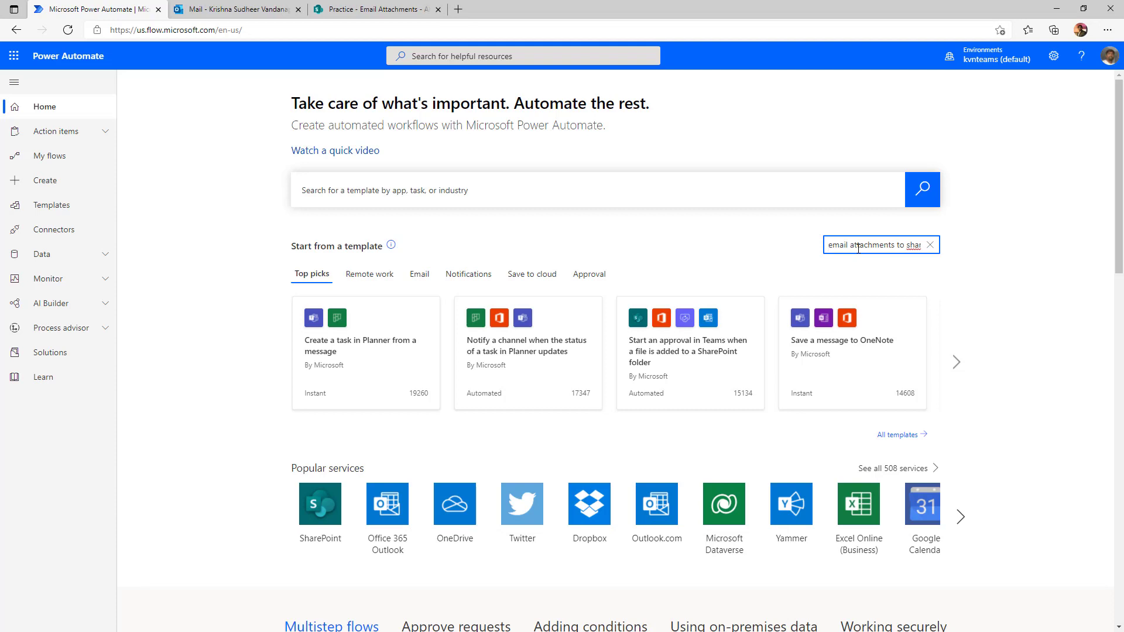
type("epoint")
key("Return")
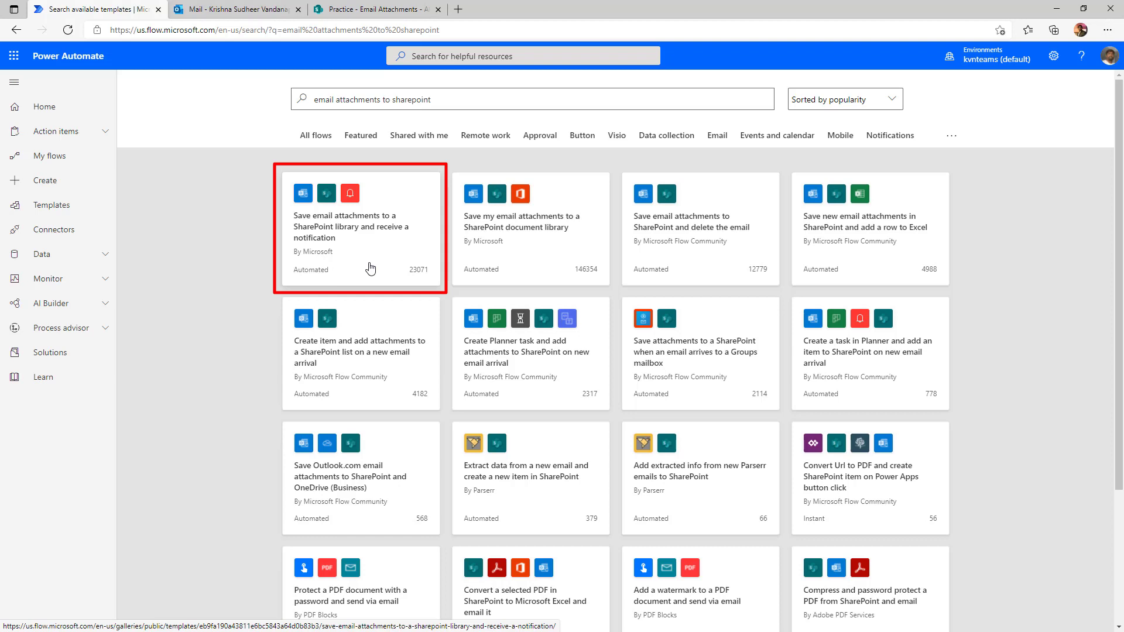
Create a flow from the 'Save email attachments to a SharePoint library and receive a notification' template
left_click(366, 254)
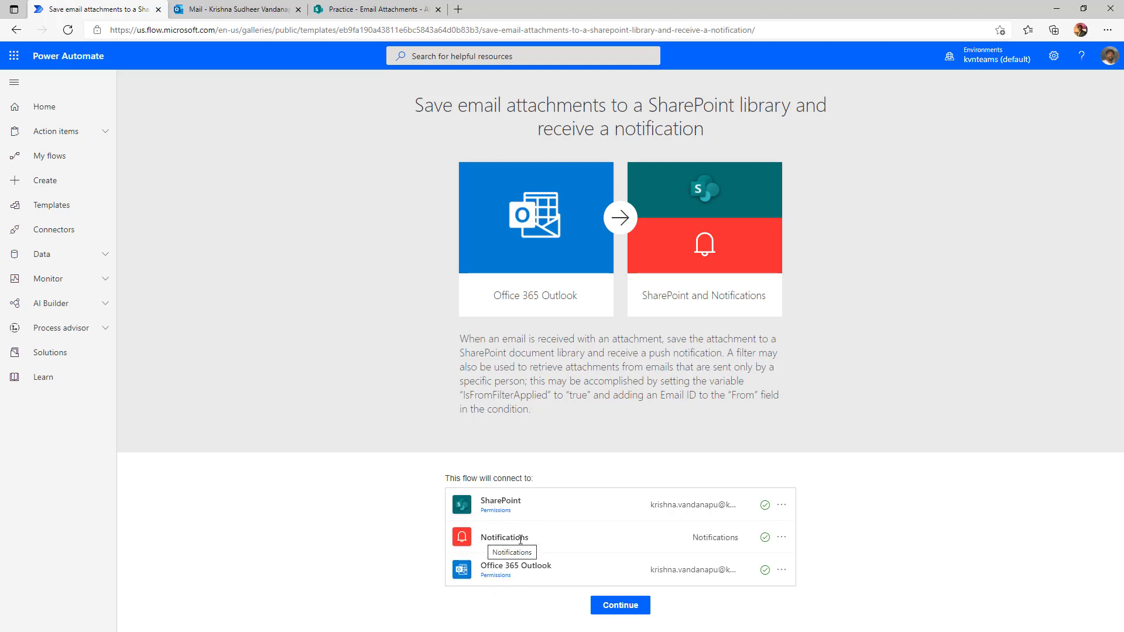
left_click(620, 605)
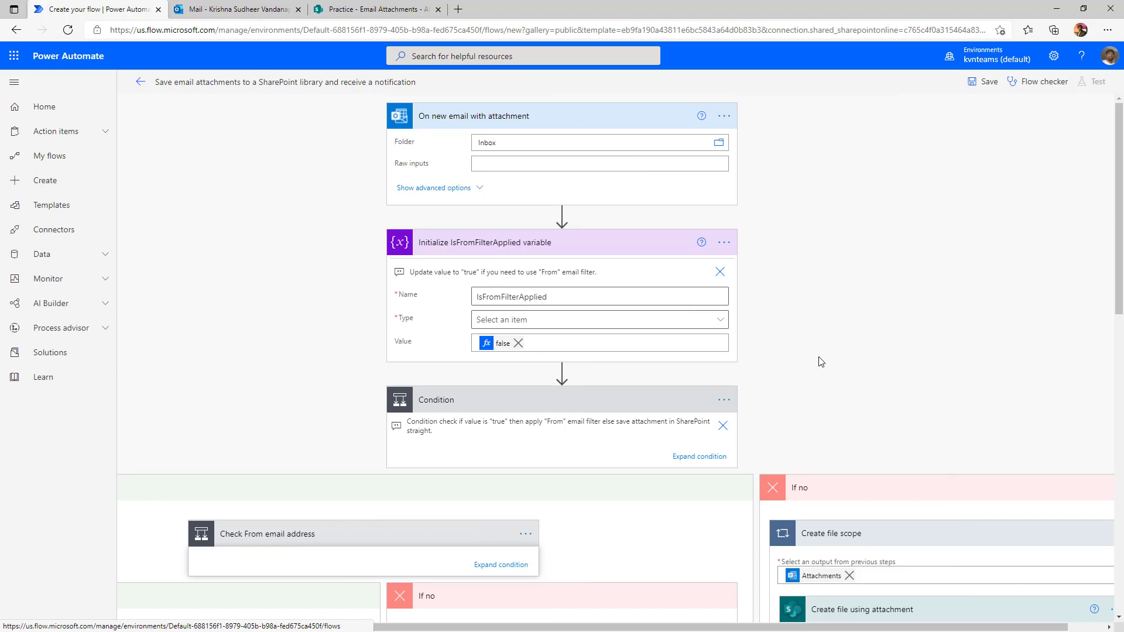
Inspect the email trigger's options and the Condition's rule, then scroll through both branches
left_click(433, 187)
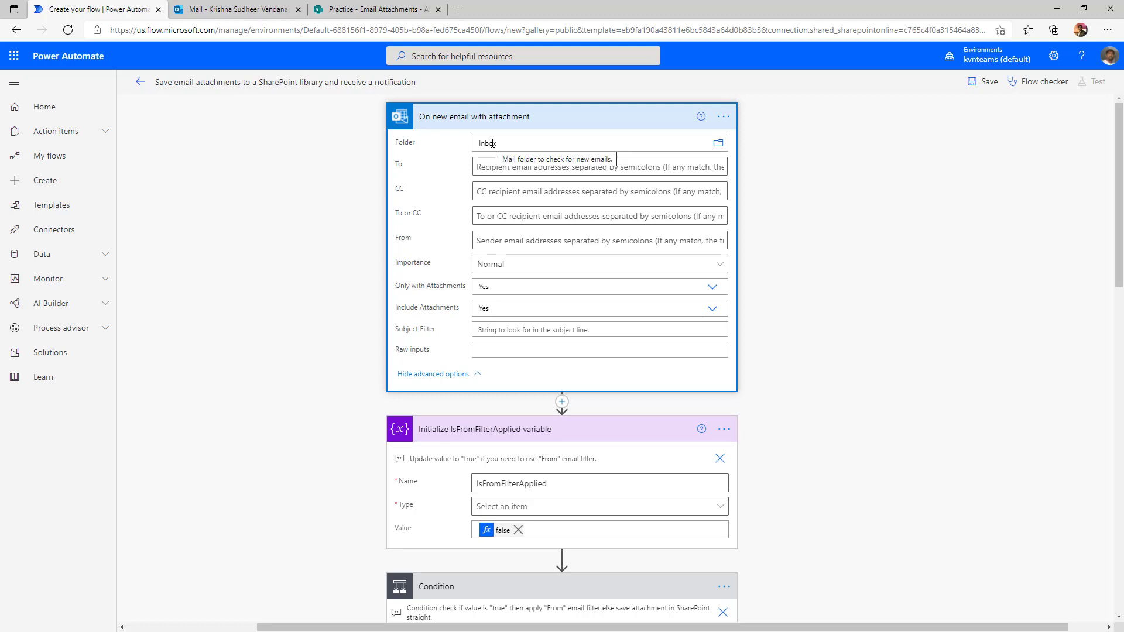
left_click(599, 120)
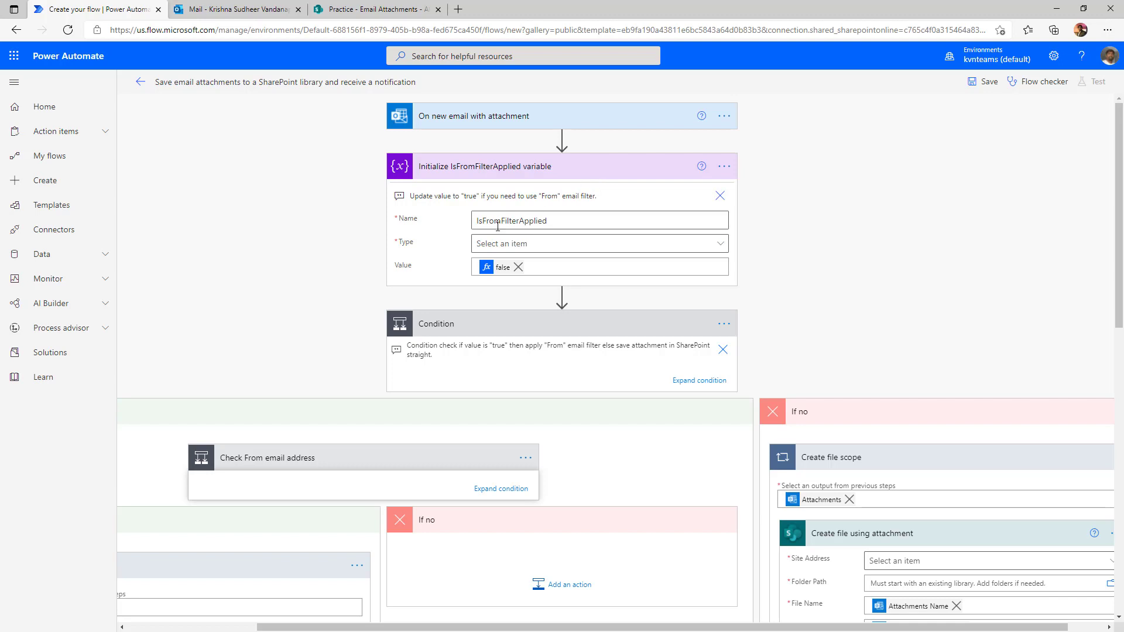
left_click(689, 381)
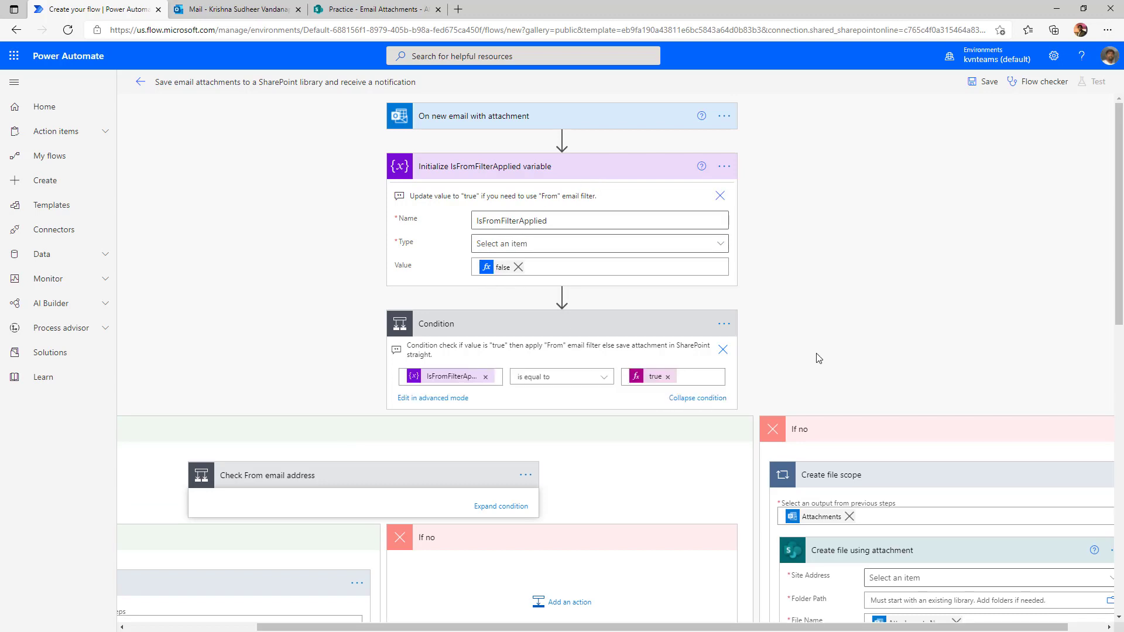
scroll(817, 354, "down", 3)
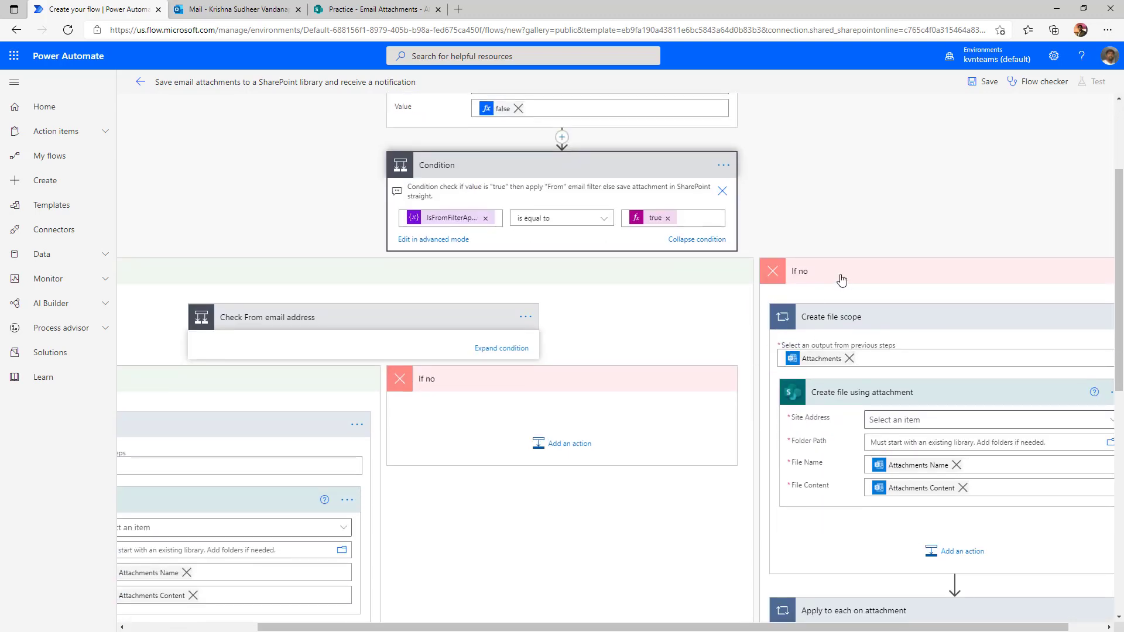
left_click_drag(752, 627, 787, 627)
scroll(906, 507, "down", 5)
scroll(826, 173, "up", 3)
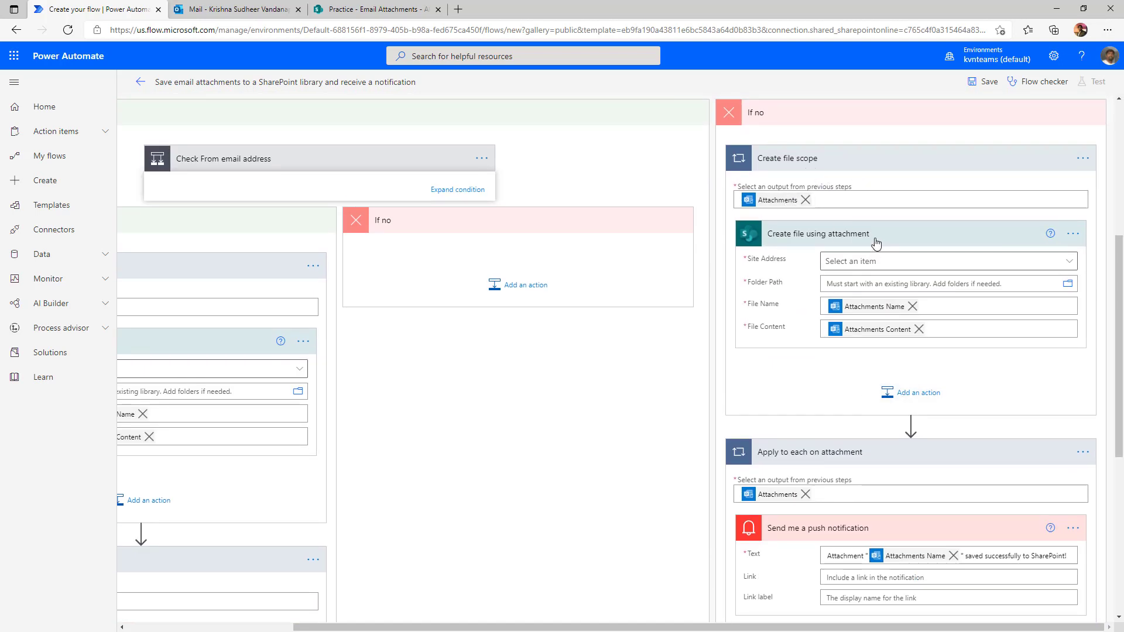
scroll(849, 468, "down", 3)
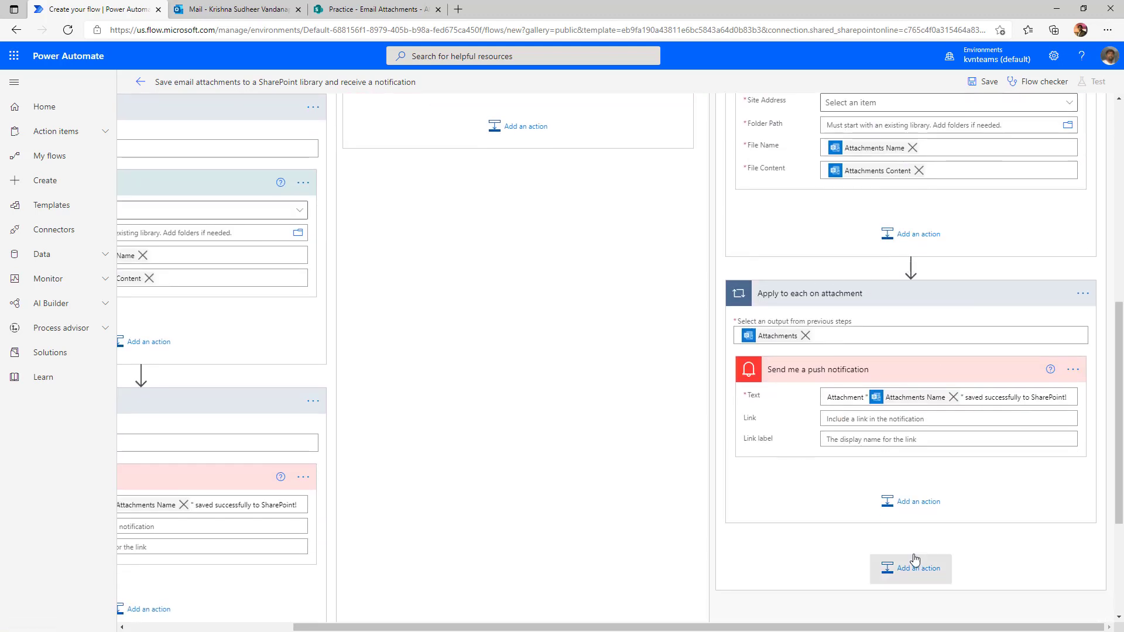
scroll(878, 468, "up", 6)
Move Create file scope and Apply to each on attachment directly under the email trigger
left_click(860, 400)
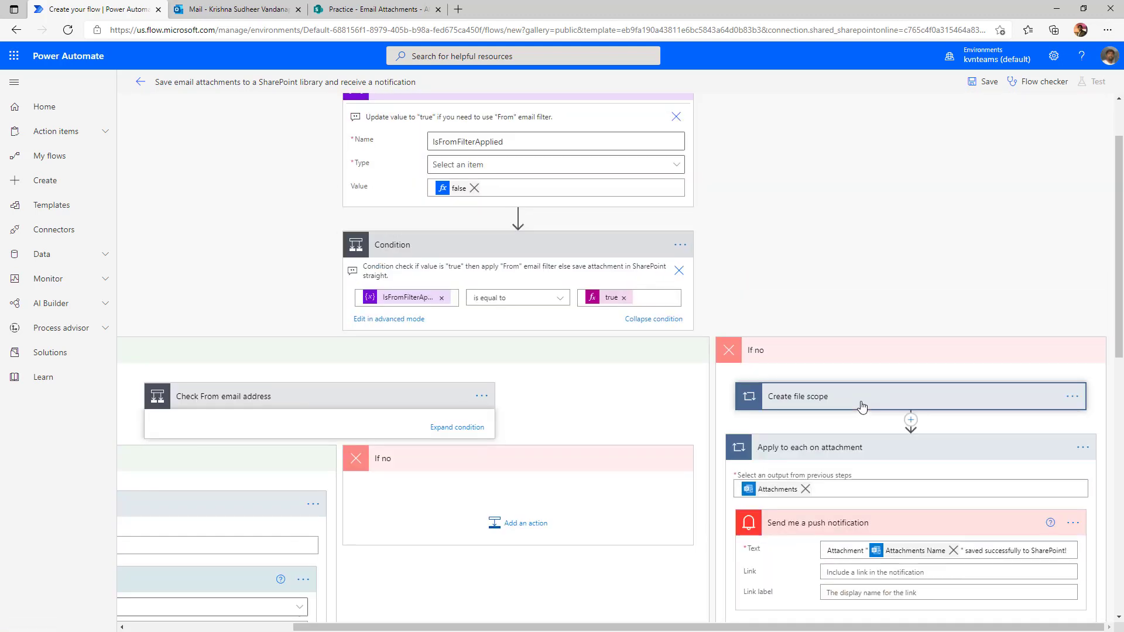
left_click(860, 451)
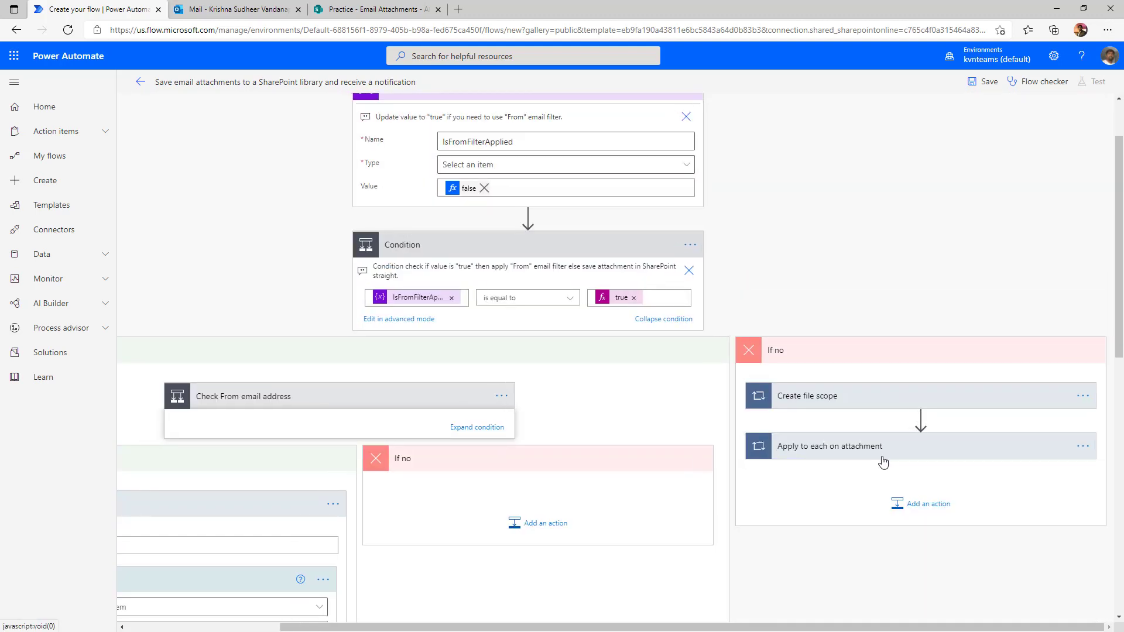
scroll(883, 462, "up", 1)
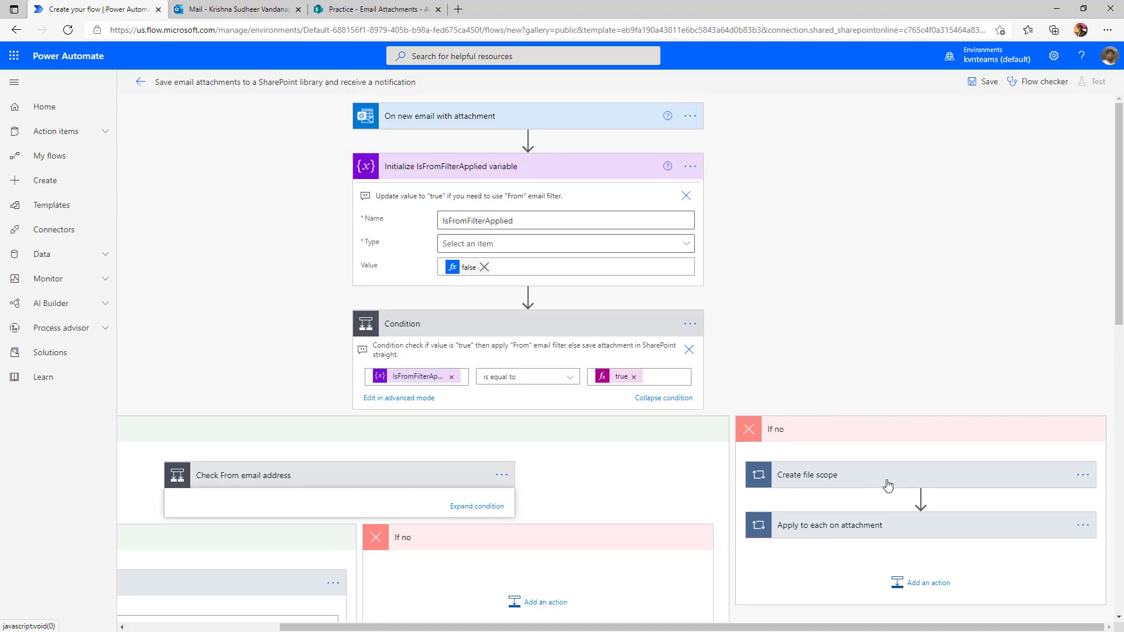
left_click_drag(872, 481, 529, 151)
left_click_drag(882, 513, 534, 188)
left_click(602, 216)
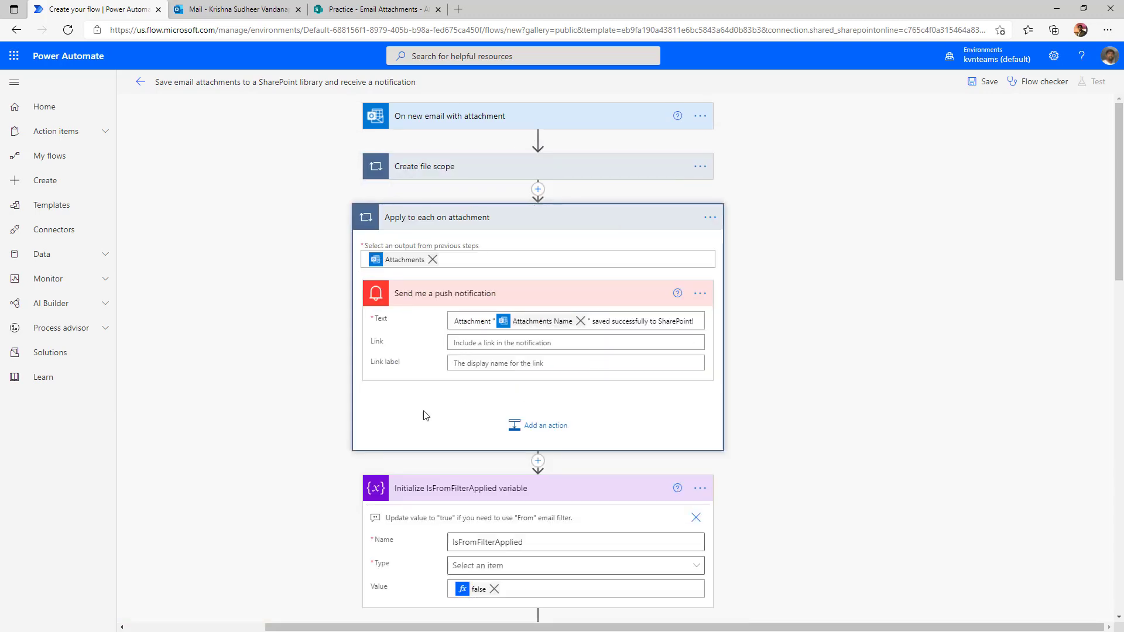
Delete the Condition step and confirm the deletion
scroll(701, 492, "down", 4)
left_click(698, 489)
left_click(745, 587)
left_click(699, 486)
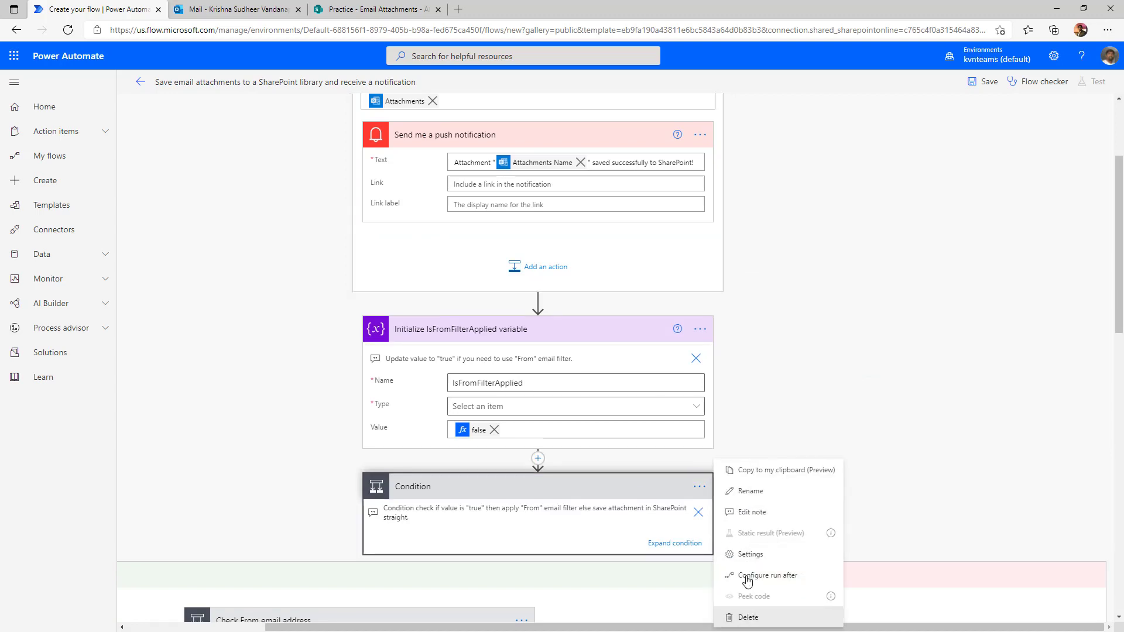
left_click(752, 616)
left_click(570, 365)
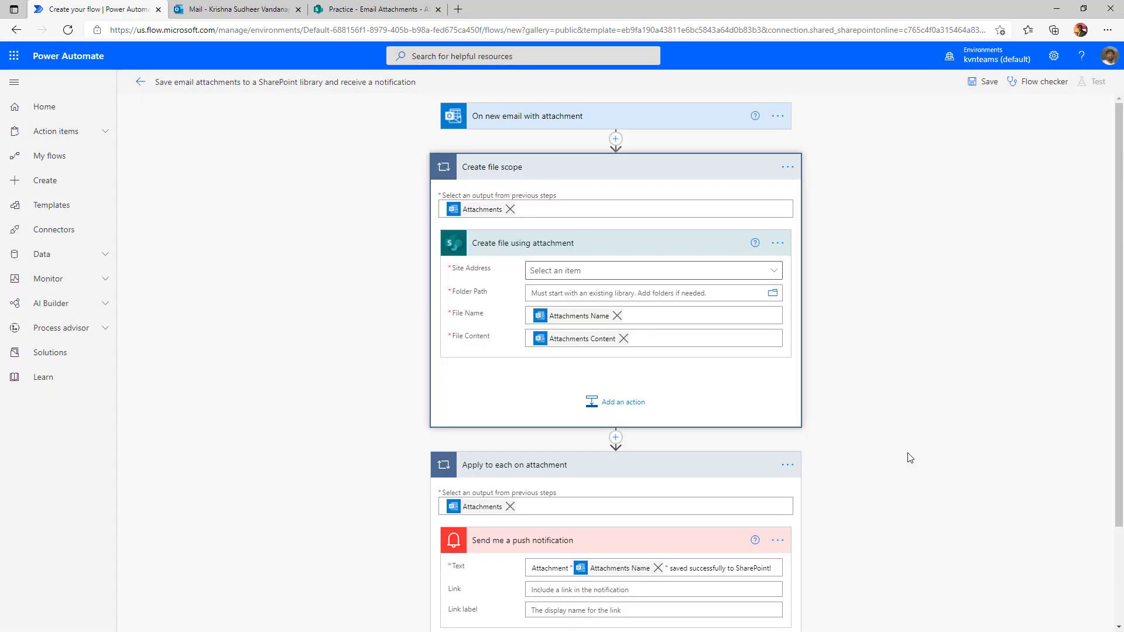
Set the Create file step's Site Address to the Practice SharePoint site
left_click(607, 120)
left_click(606, 119)
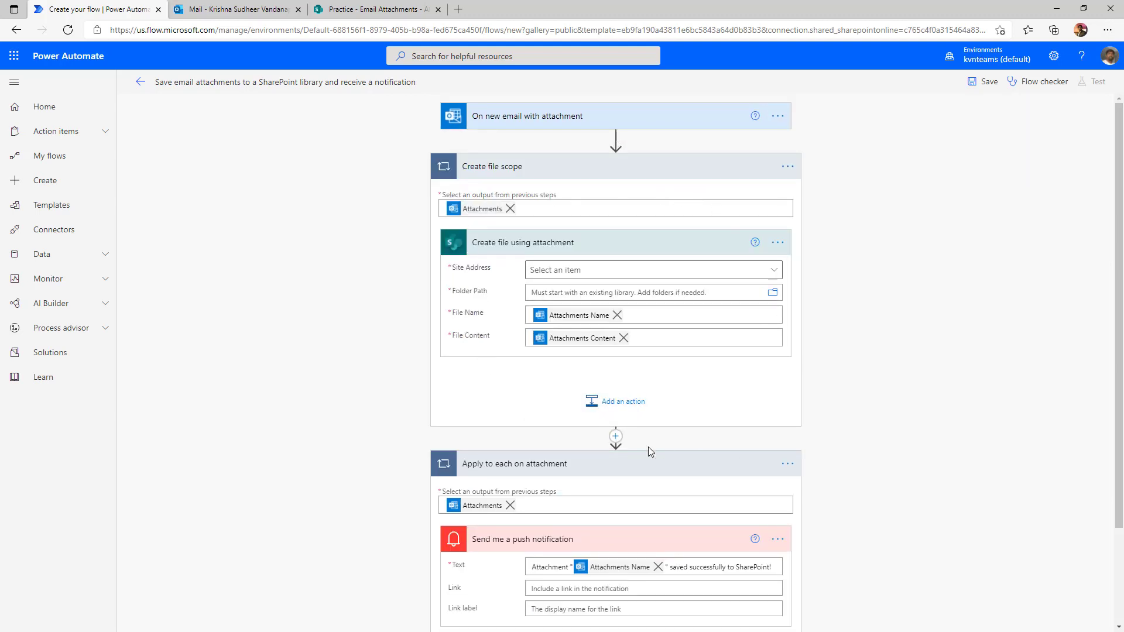
scroll(648, 448, "down", 1)
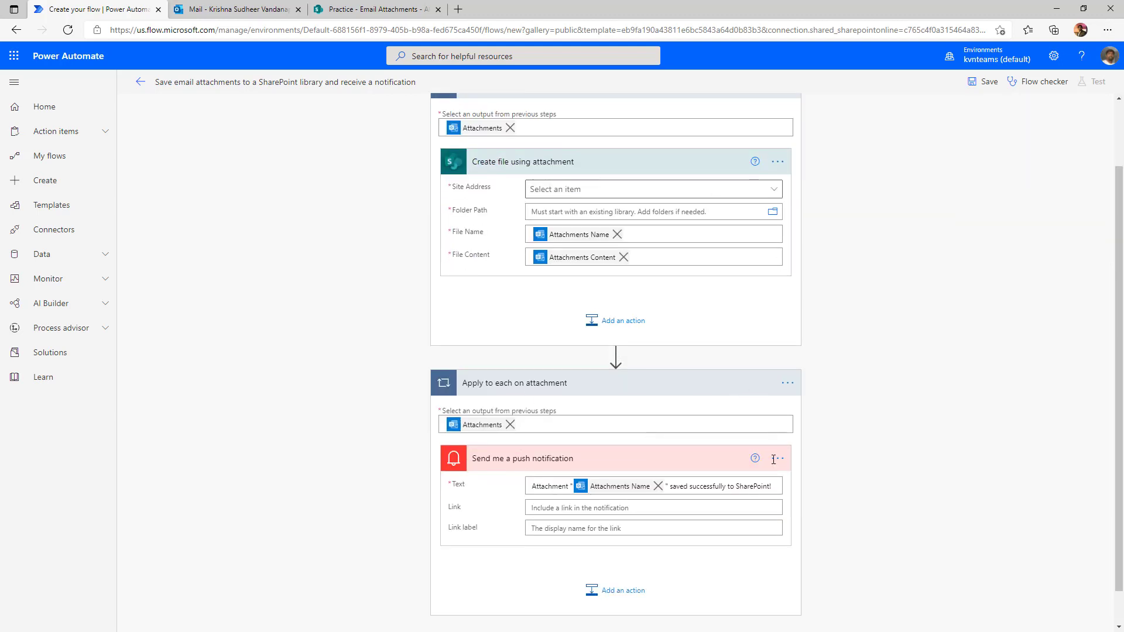
scroll(781, 502, "up", 1)
left_click(653, 274)
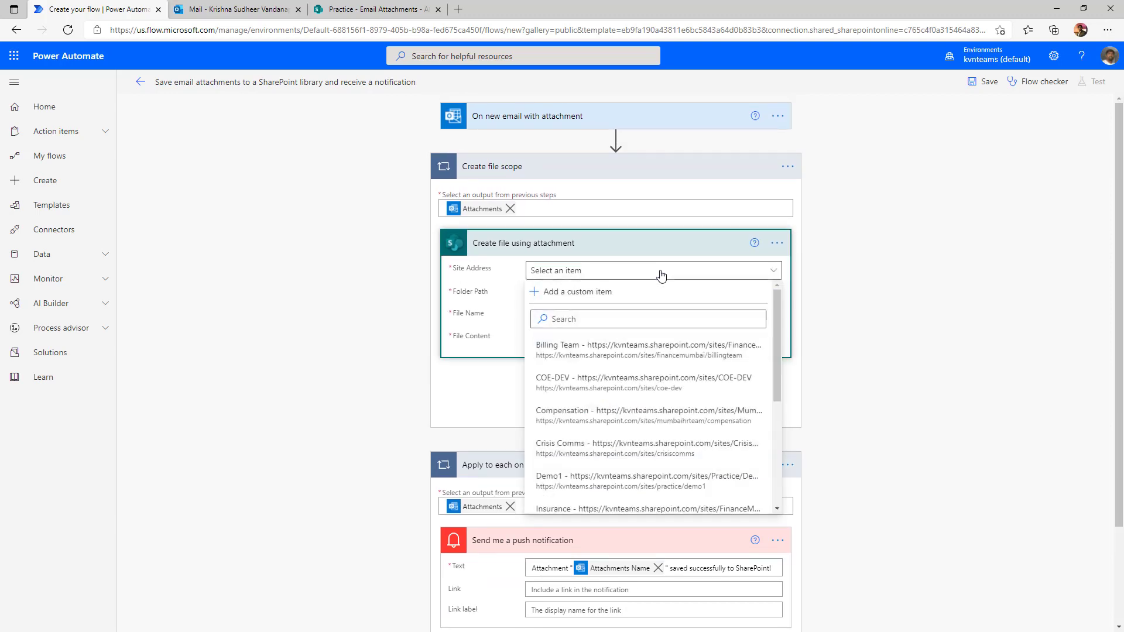
left_click(612, 322)
type("pr")
left_click(613, 381)
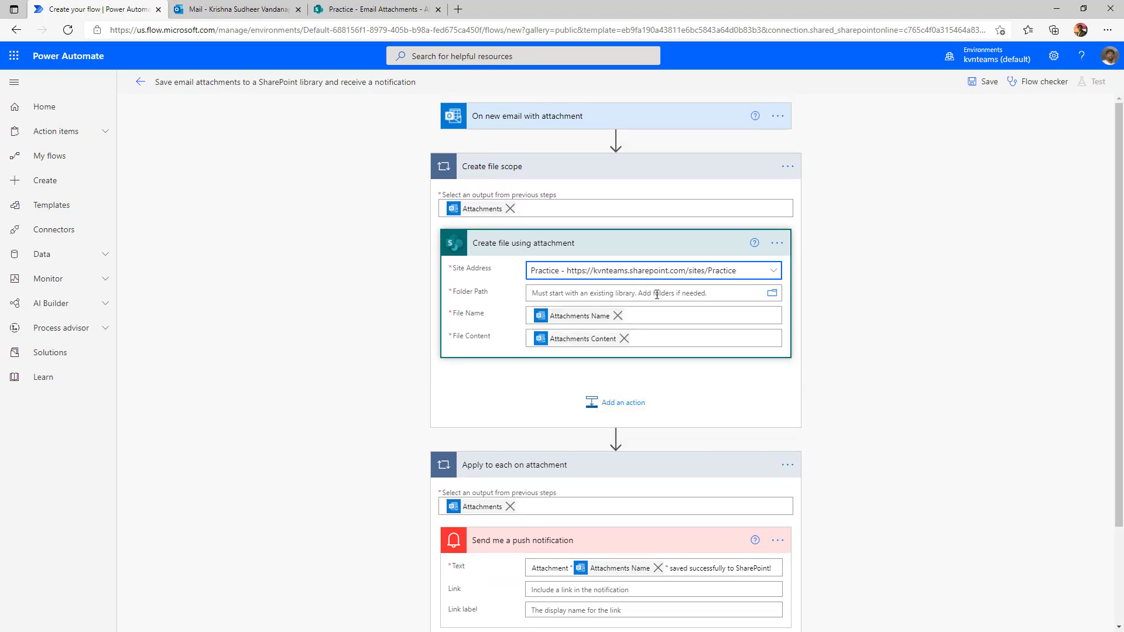
Choose /Email Attachments as the folder and retitle the flow 'Create a table inside Microsoft Excel Dynamically Using Flow'
left_click(772, 292)
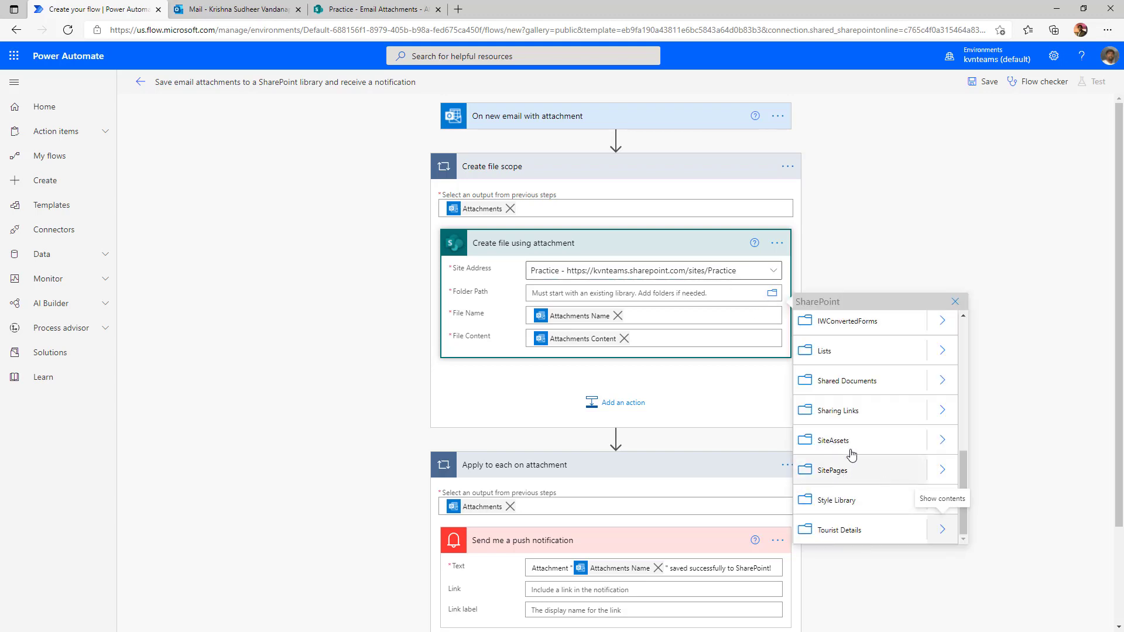
scroll(848, 463, "up", 5)
left_click(841, 507)
left_click(391, 164)
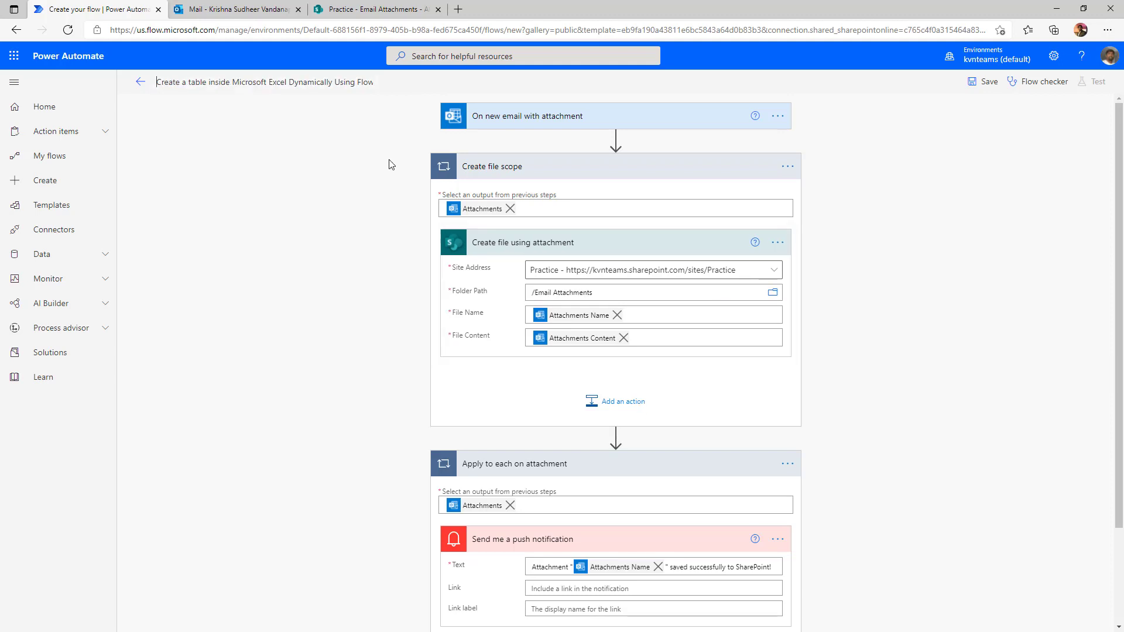
Save the flow and open Report_08102021_SmallSet.xlsx to check its data rows
left_click(988, 82)
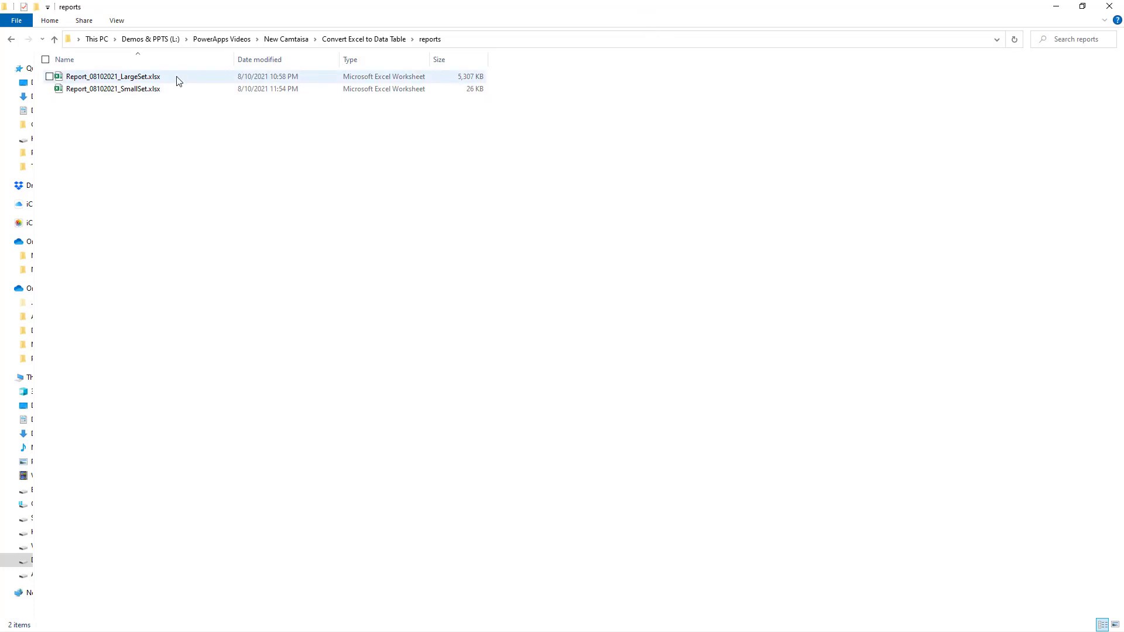
double_click(156, 89)
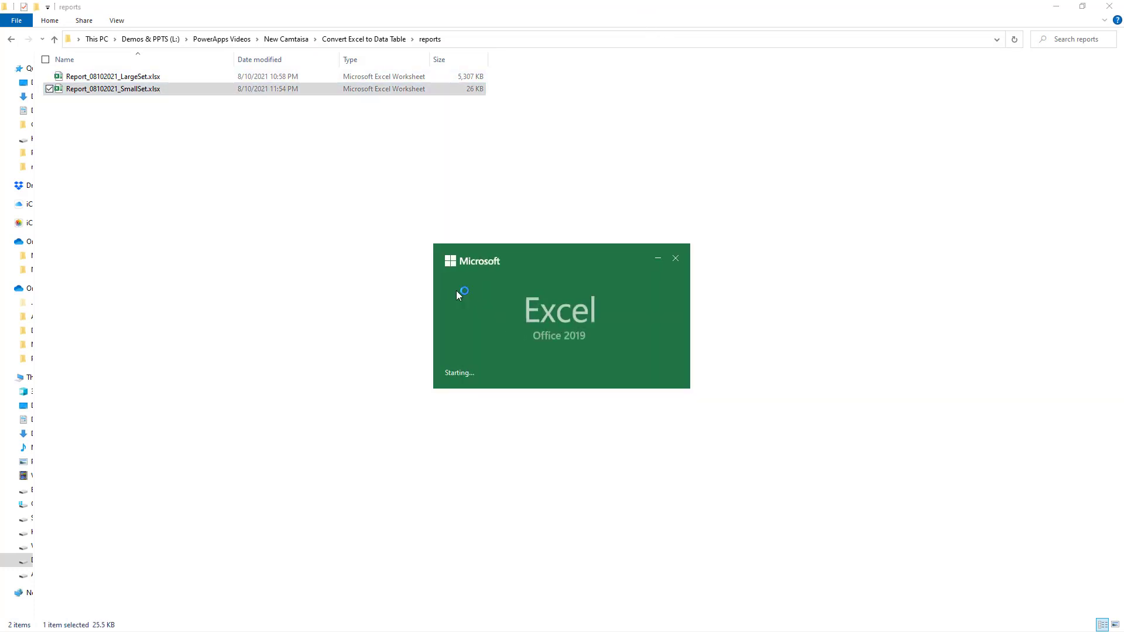
key("ctrl+Down")
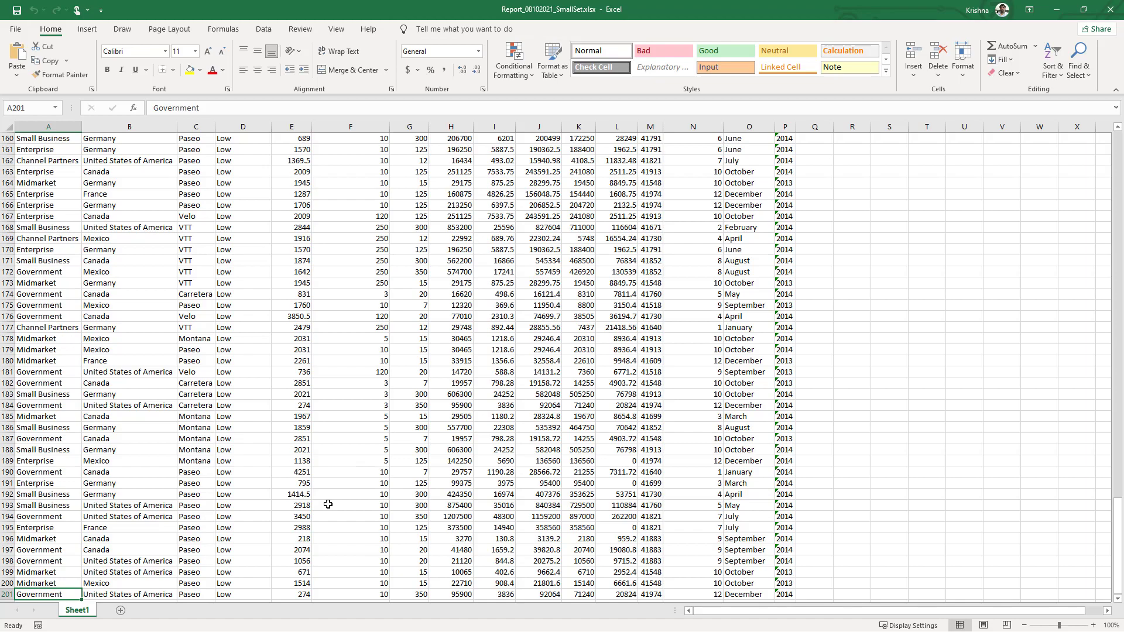
key("ctrl+Up")
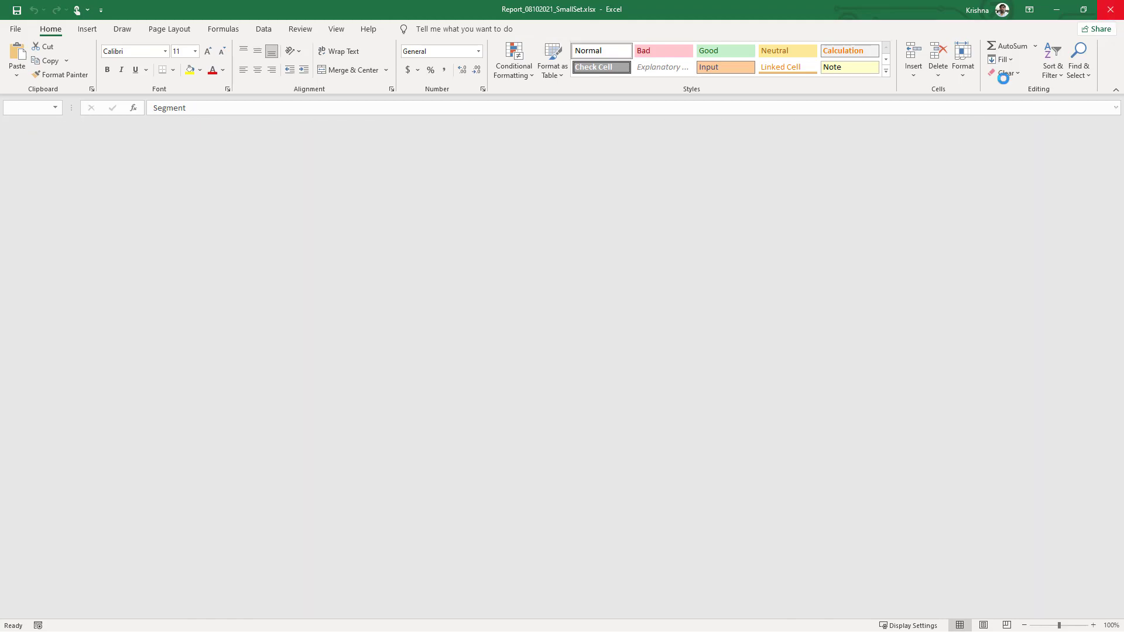
Open Report_08102021_LargeSet.xlsx briefly, then select Report_08102021_SmallSet.xlsx
left_click(166, 77)
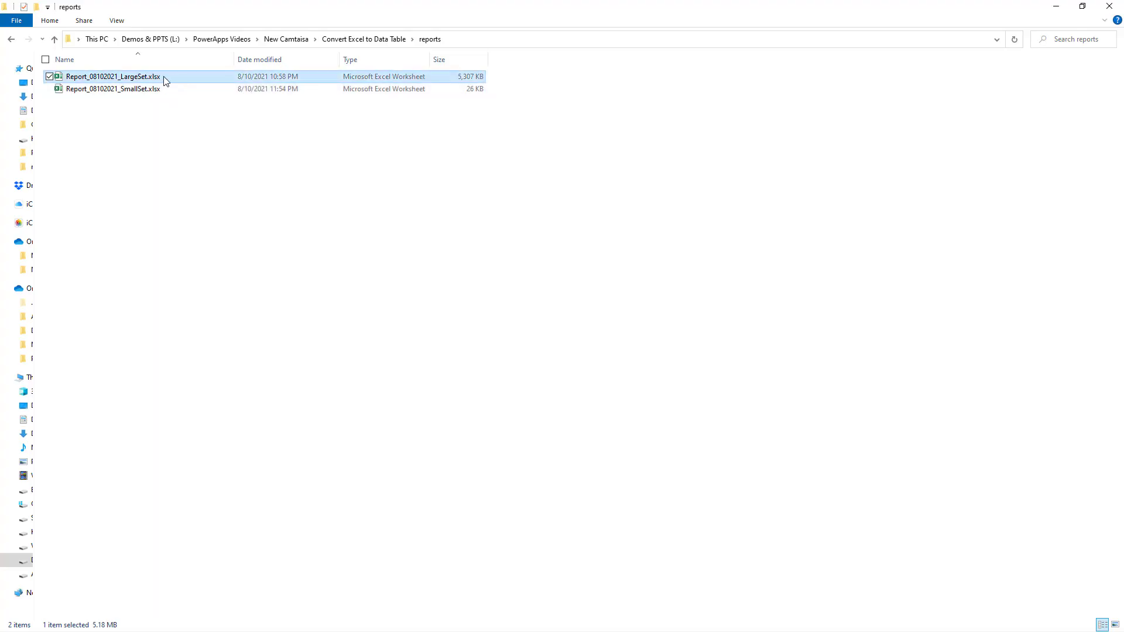
double_click(166, 77)
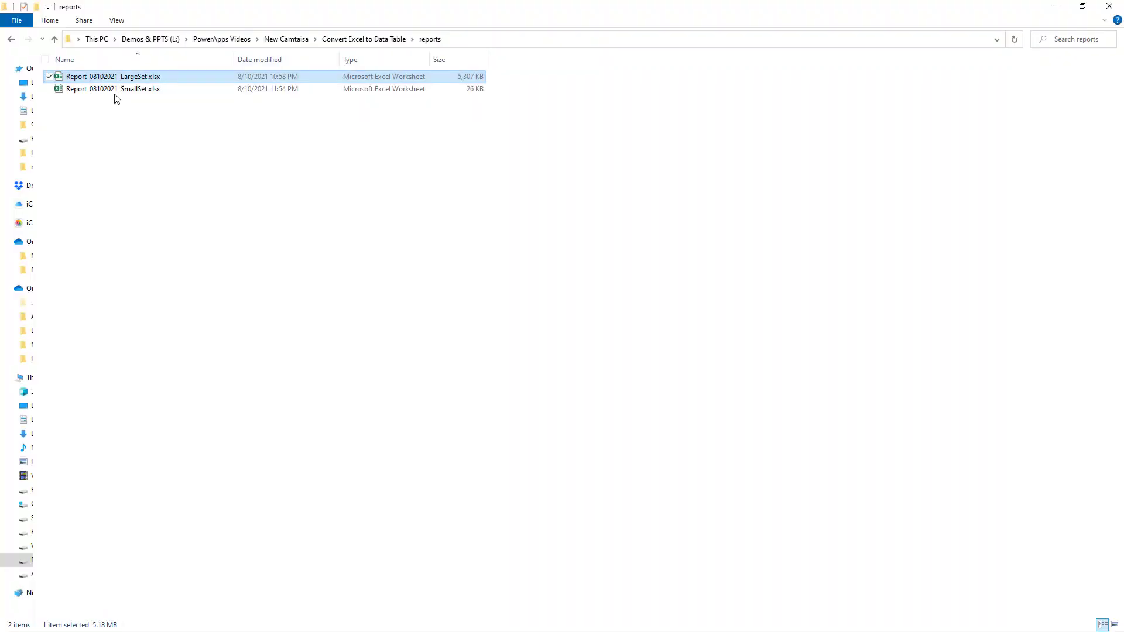
left_click(114, 90)
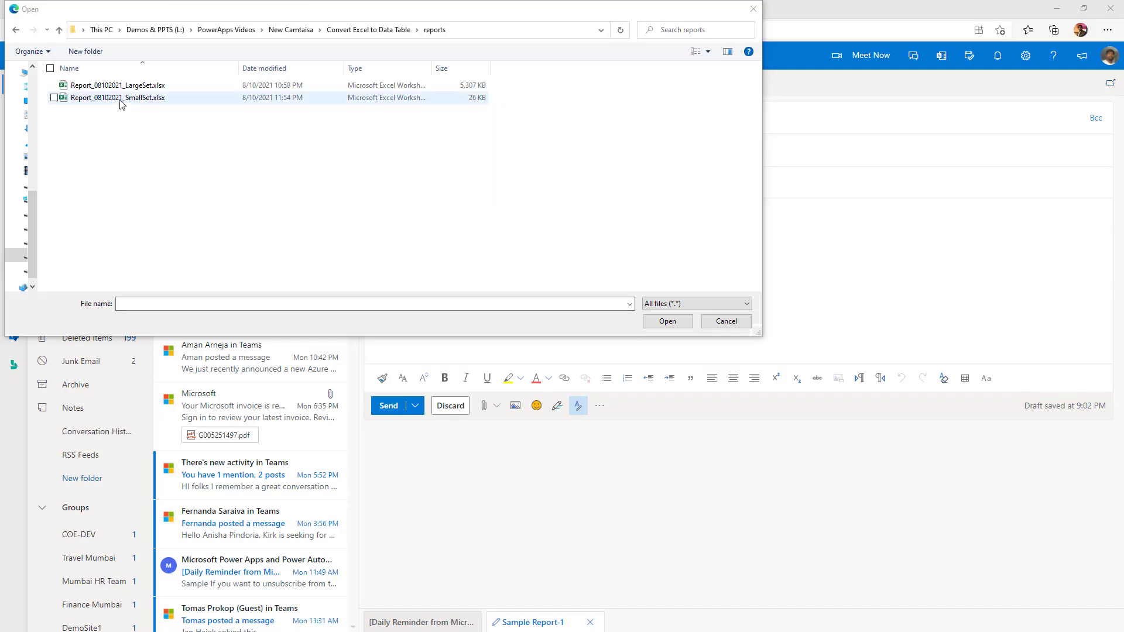
Attach Report_08102021_SmallSet.xlsx to Sample Report-1, send it, and view SharePoint's Email Attachments library
left_click(121, 100)
left_click(667, 321)
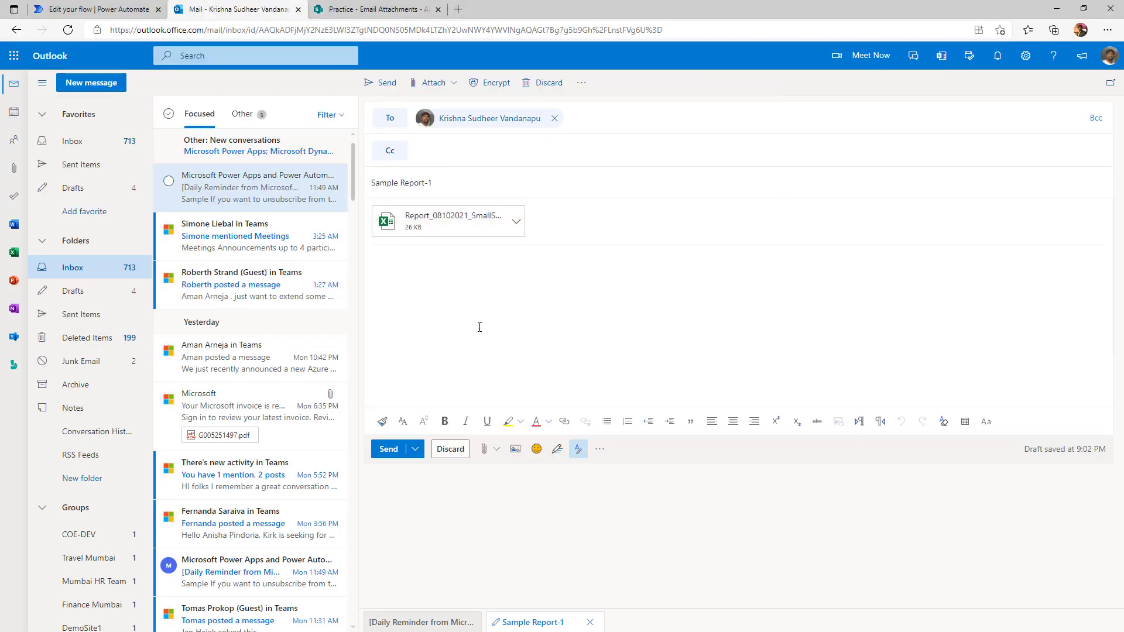
left_click(390, 89)
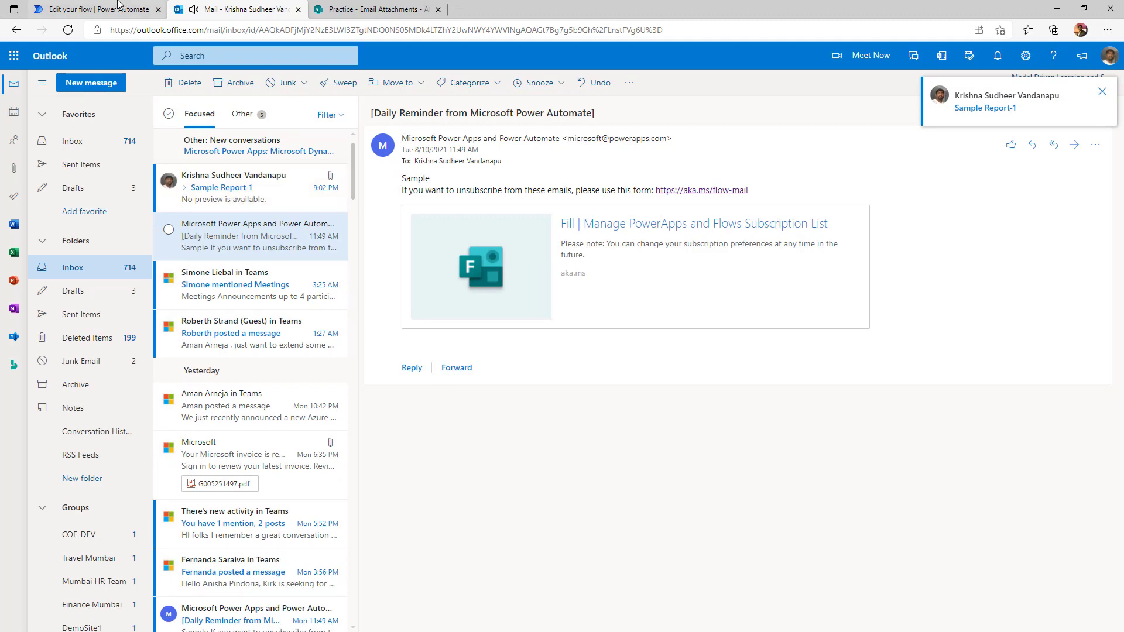
left_click(404, 9)
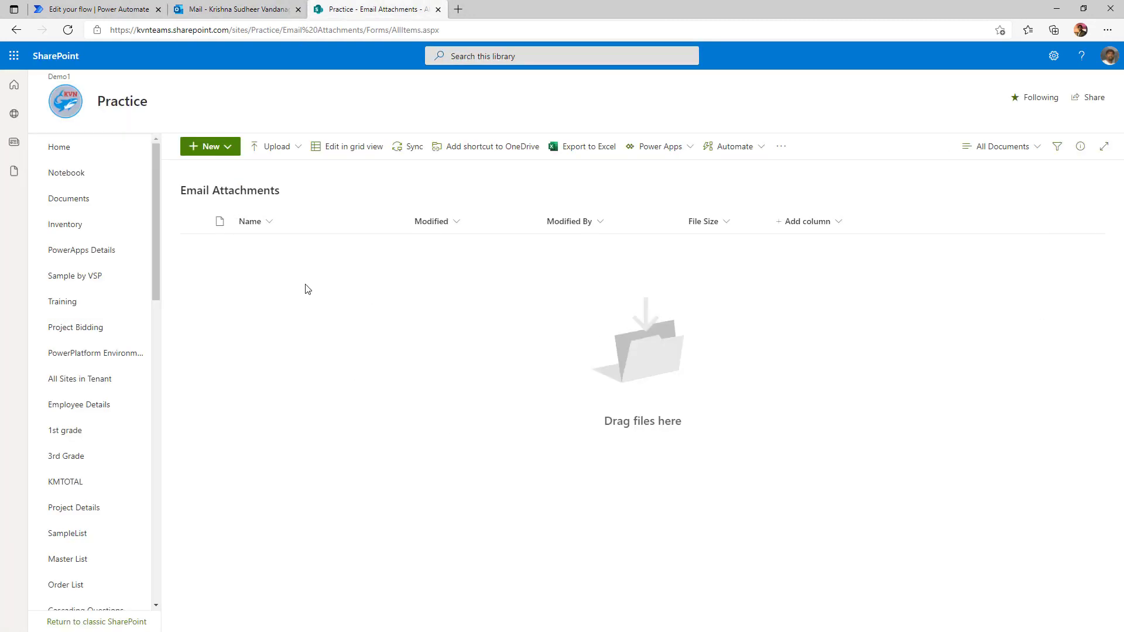
Dismiss the flow ready message and review the latest successful run's outputs
left_click(98, 9)
left_click(624, 444)
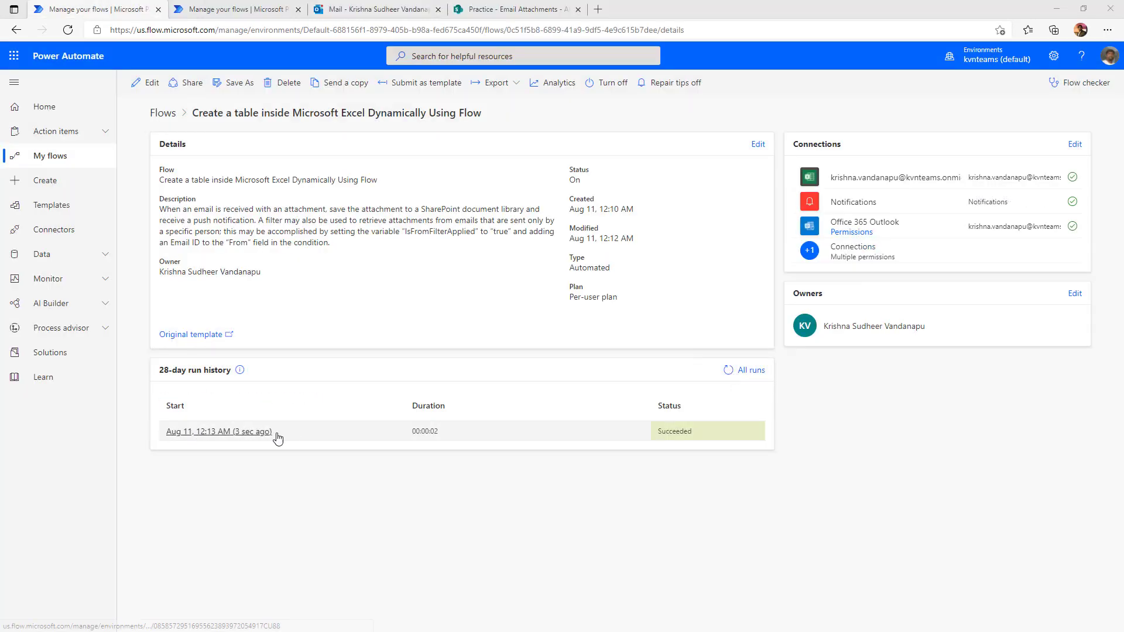
left_click(513, 448)
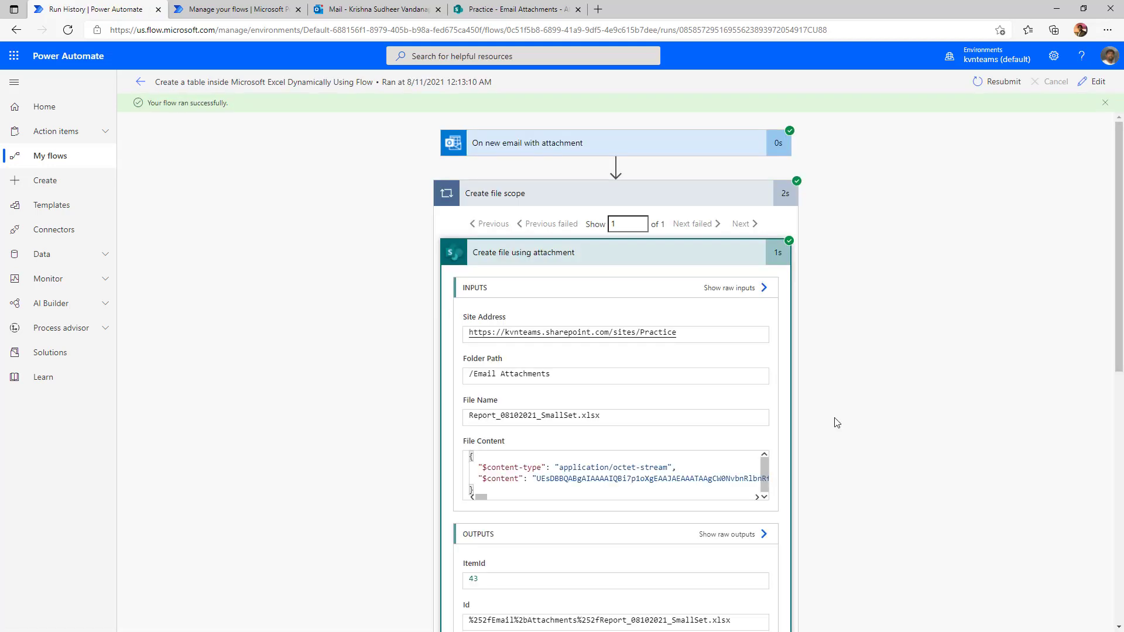
scroll(837, 422, "down", 1)
scroll(819, 463, "down", 3)
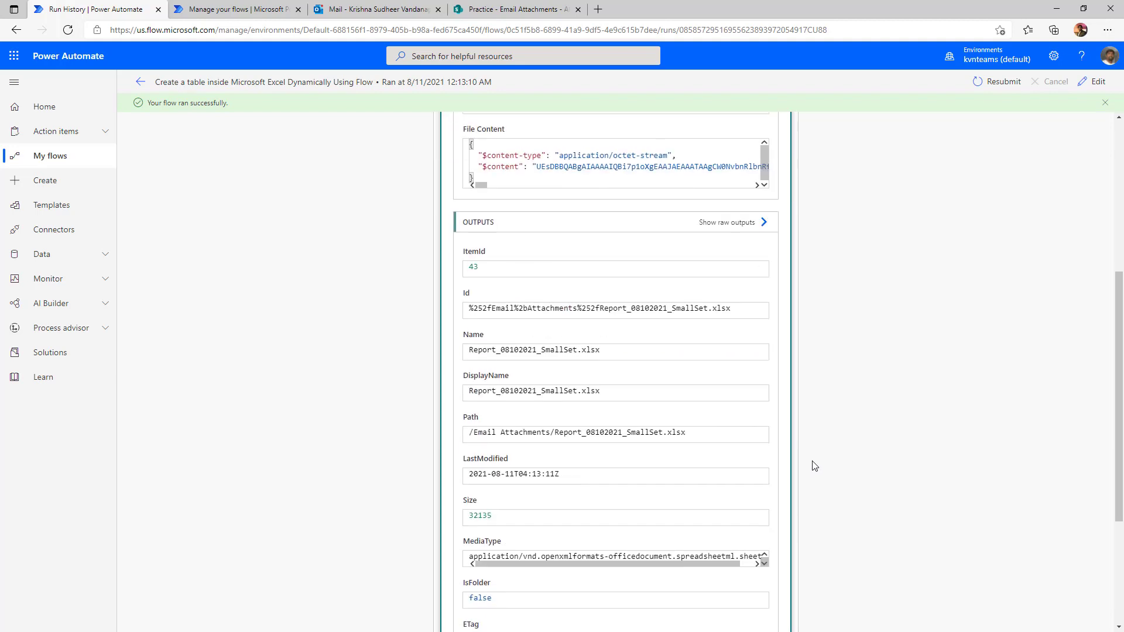
Open Report_08102021_SmallSet.xlsx from SharePoint's Email Attachments library to view its sales data
left_click(509, 9)
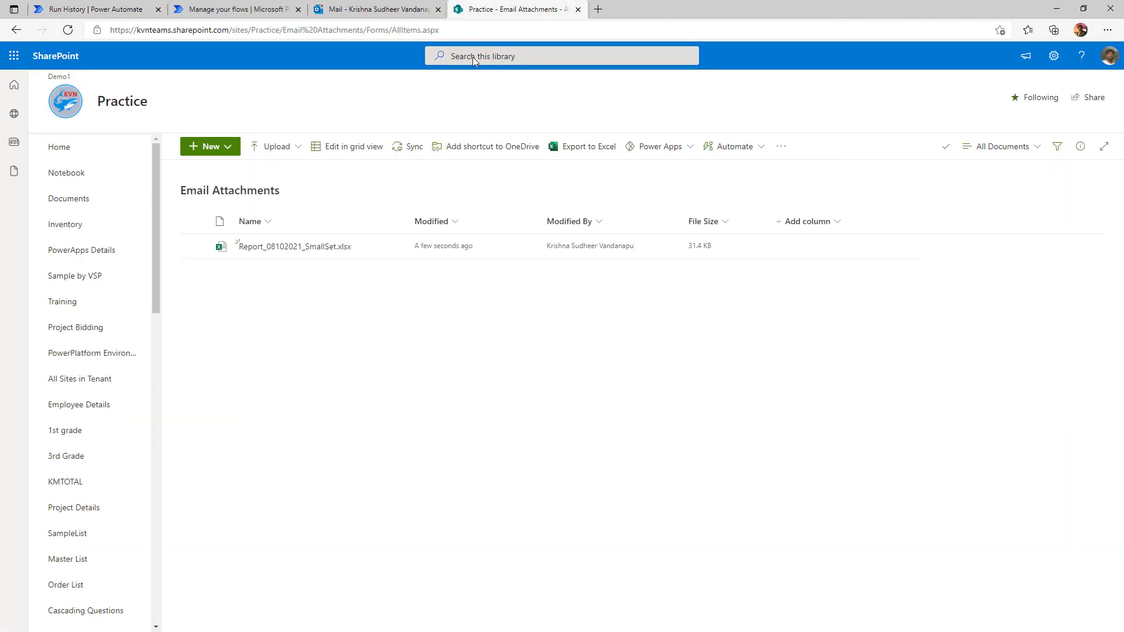
left_click(283, 246)
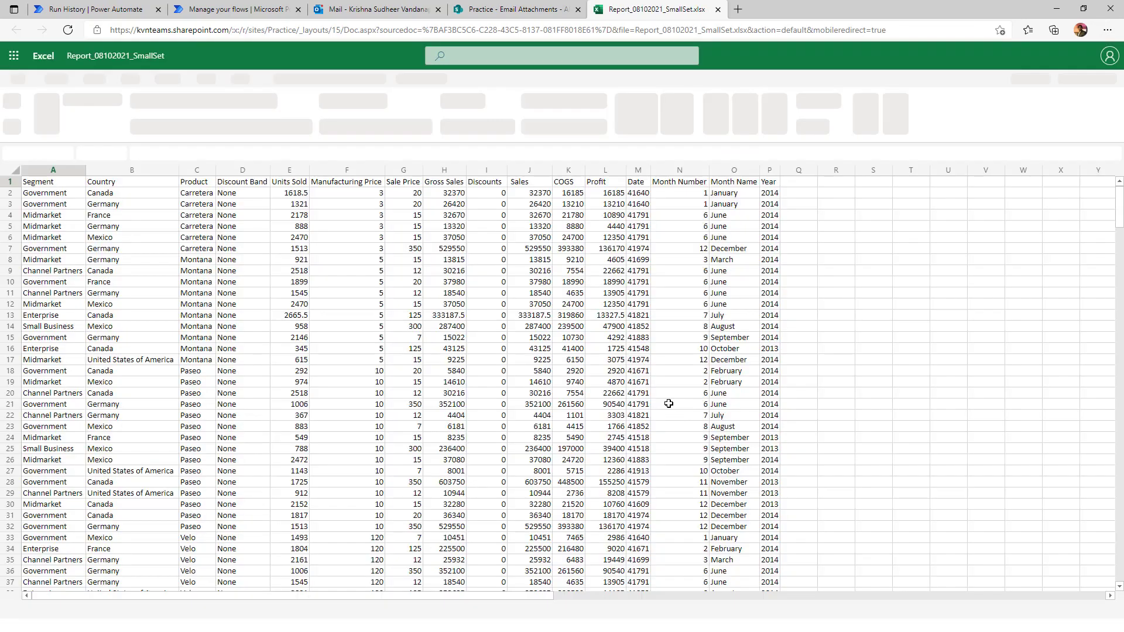
scroll(664, 407, "down", 15)
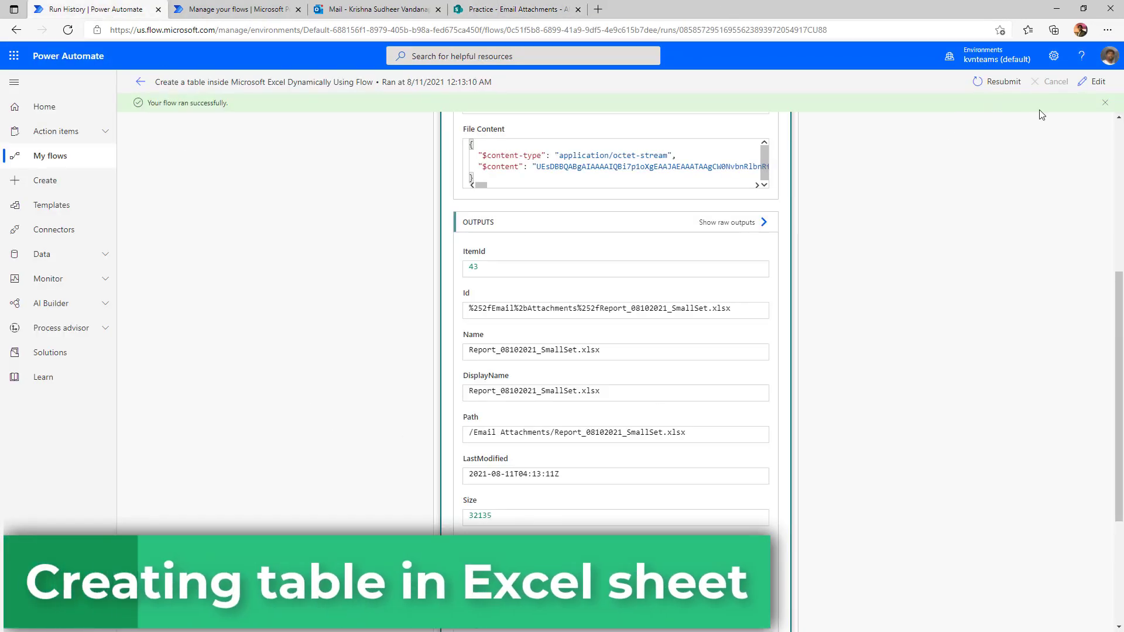
Add an Excel Online (Business) Create table action inside the file scope
left_click(1093, 82)
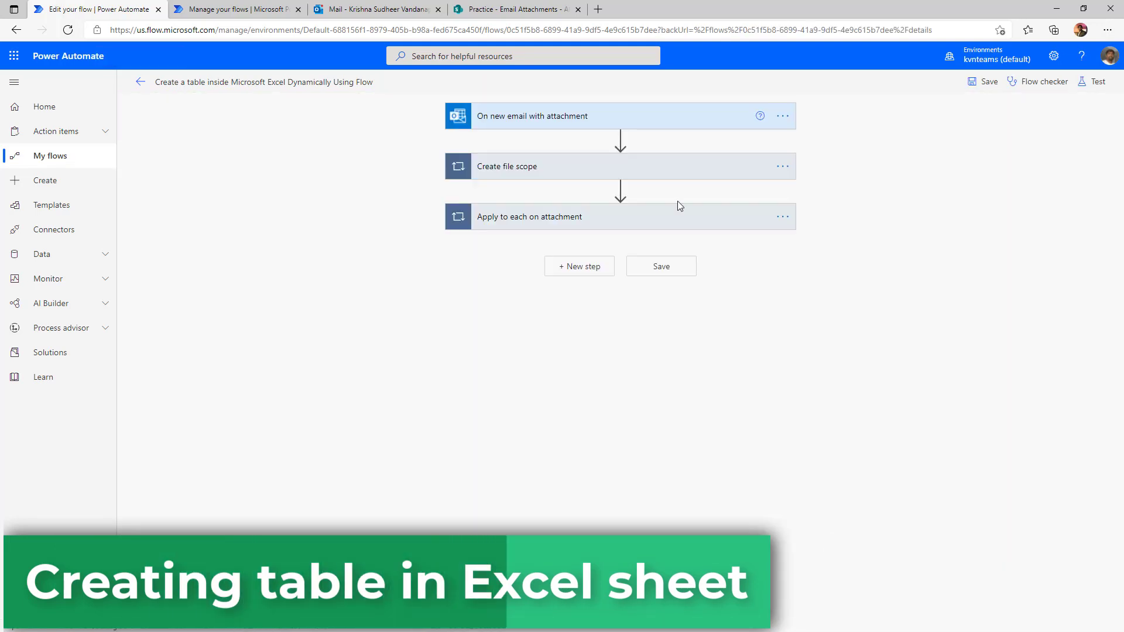
left_click(621, 304)
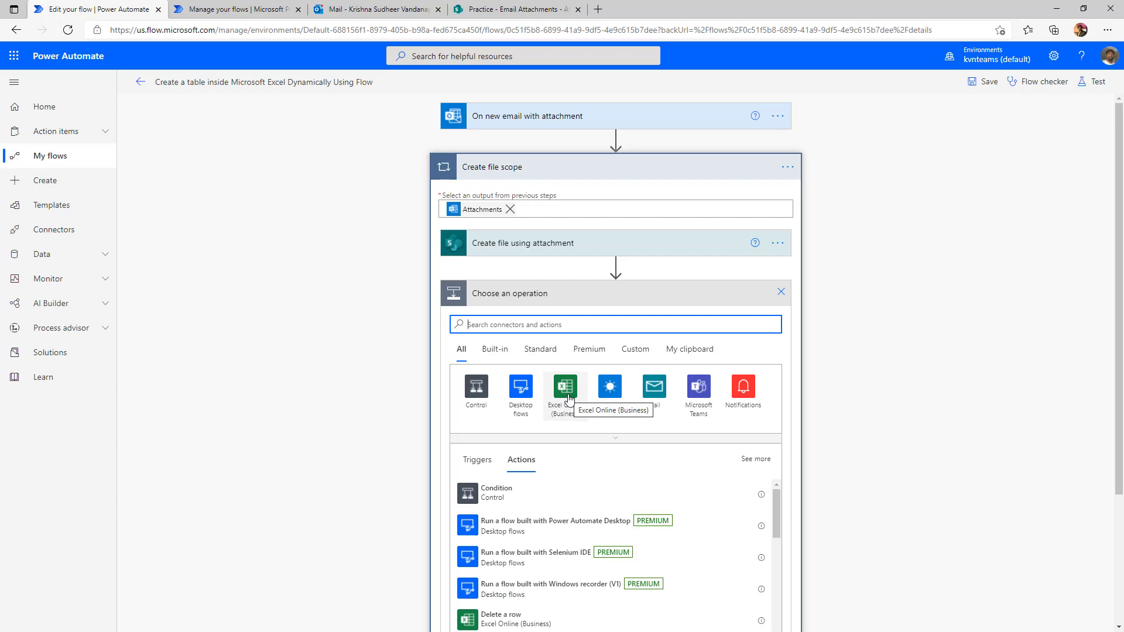
left_click(567, 389)
type("table")
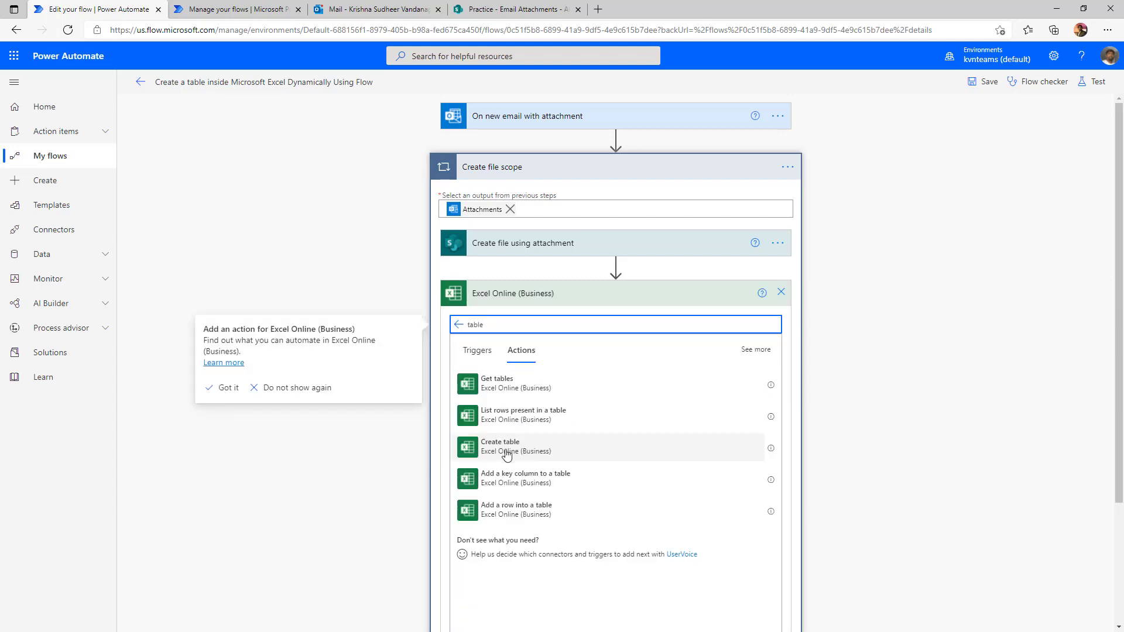
left_click(506, 451)
Set Create table's Location to SharePoint Site - Practice, Document Library to Email Attachments, and File to dynamic Id
left_click(779, 322)
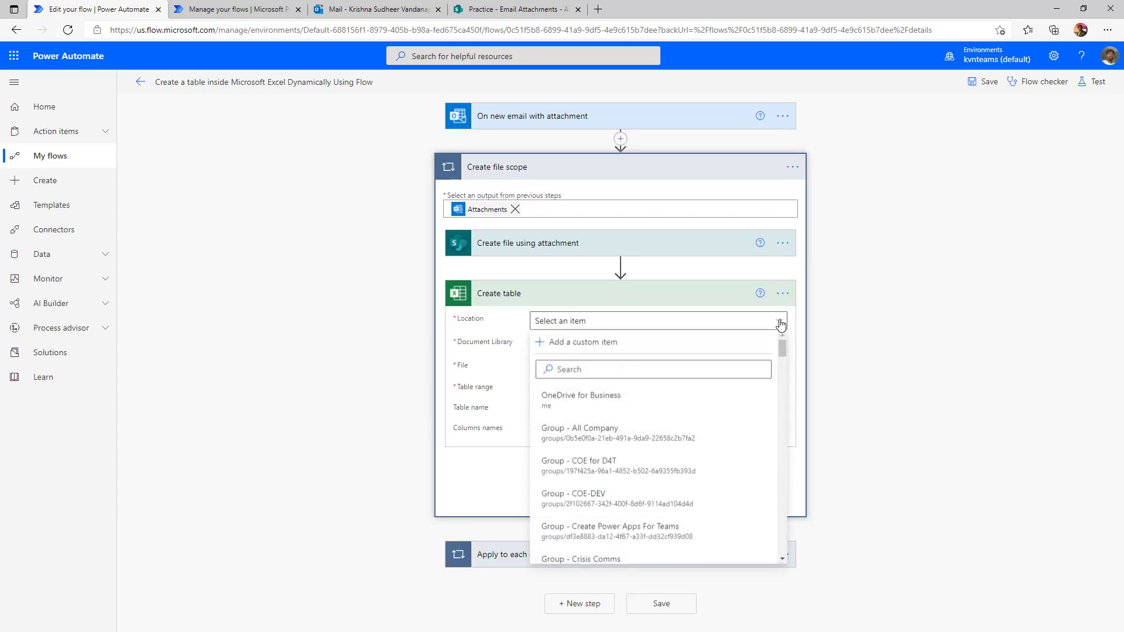
left_click(547, 369)
type("pr")
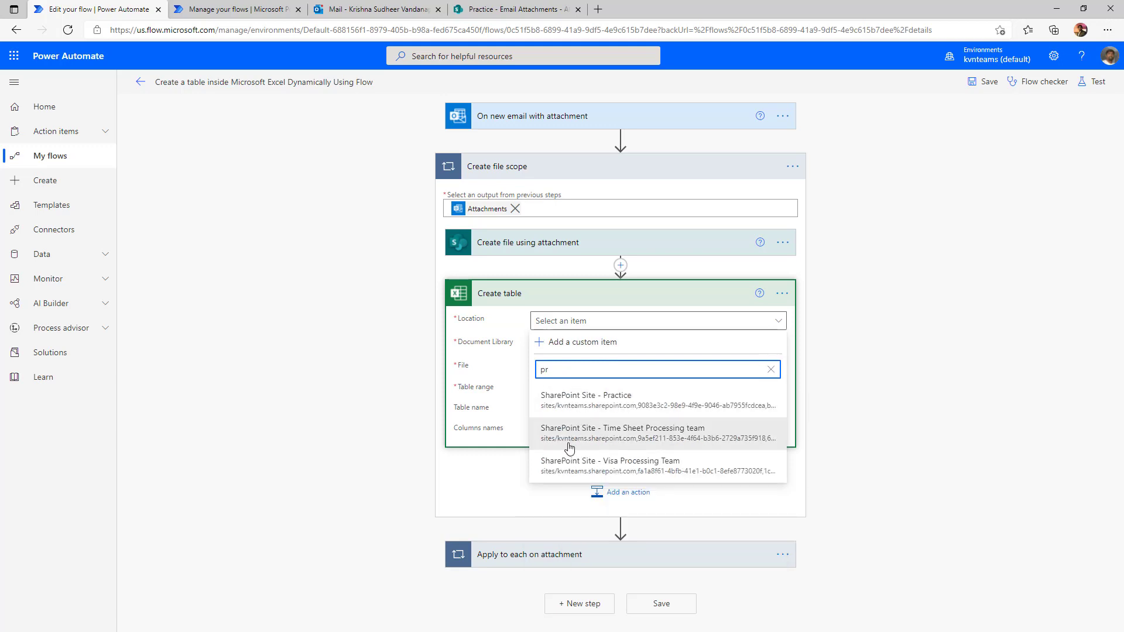
left_click(585, 400)
left_click(634, 346)
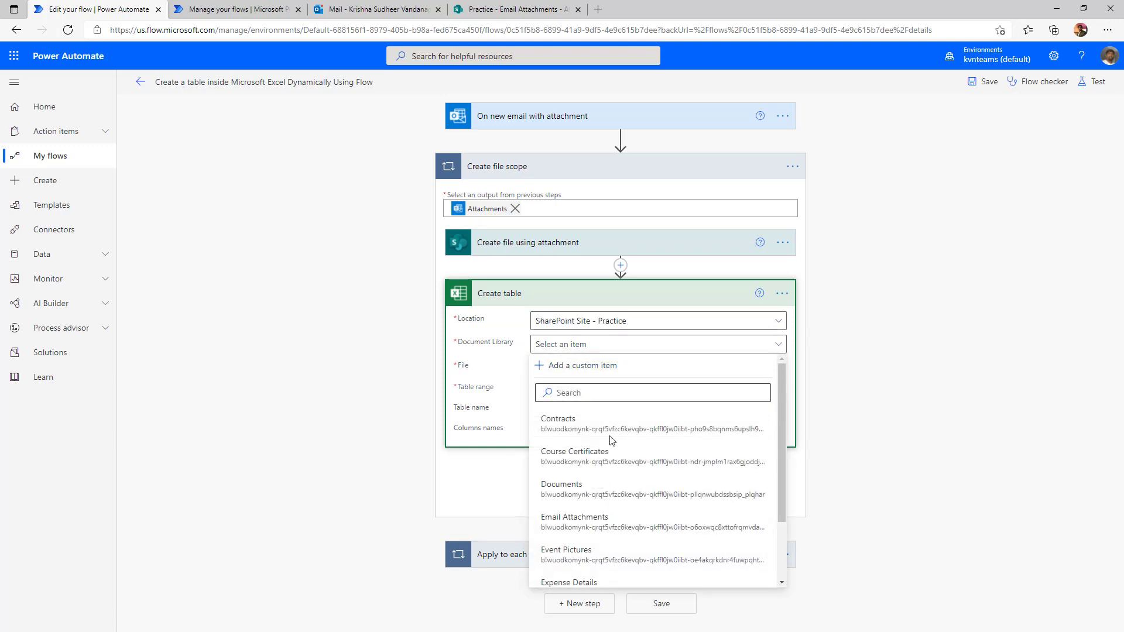
left_click(563, 527)
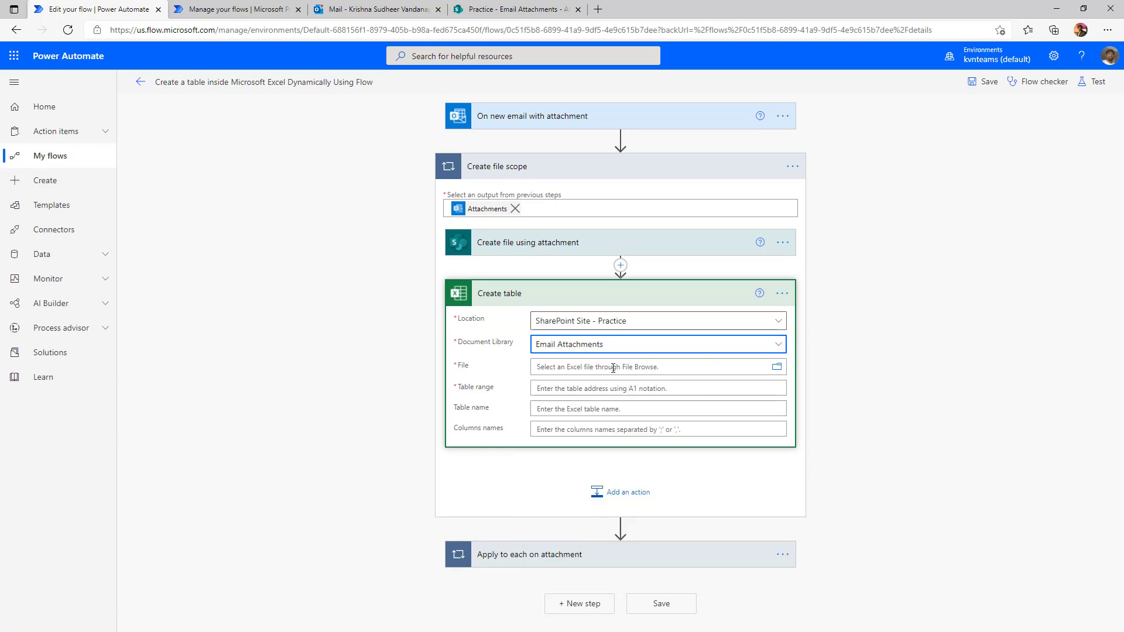
left_click(613, 368)
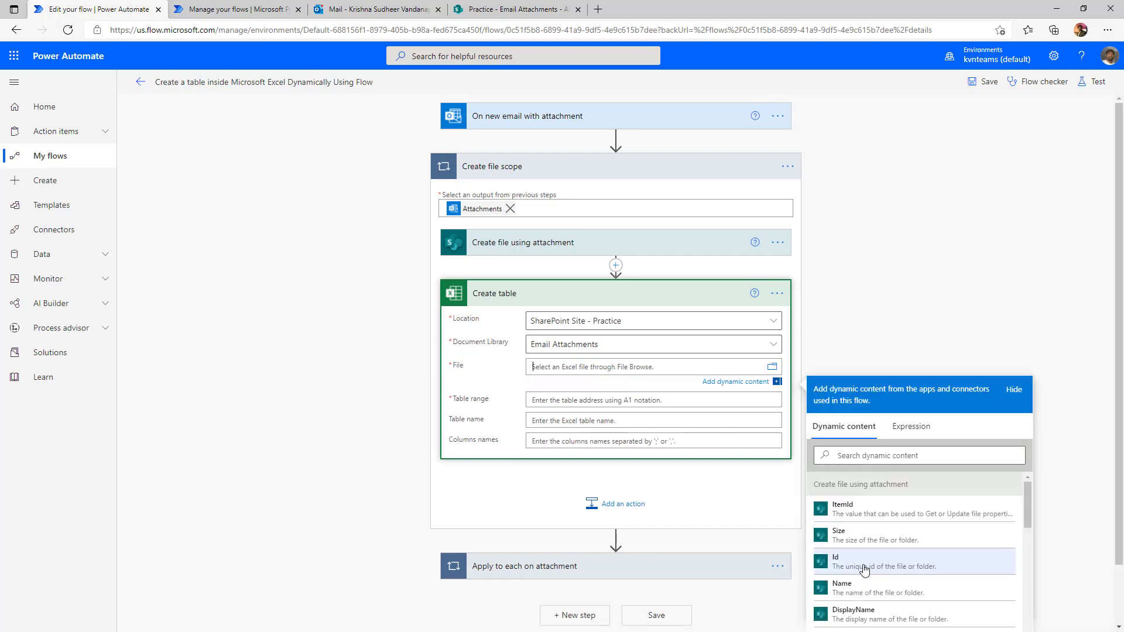
left_click(831, 568)
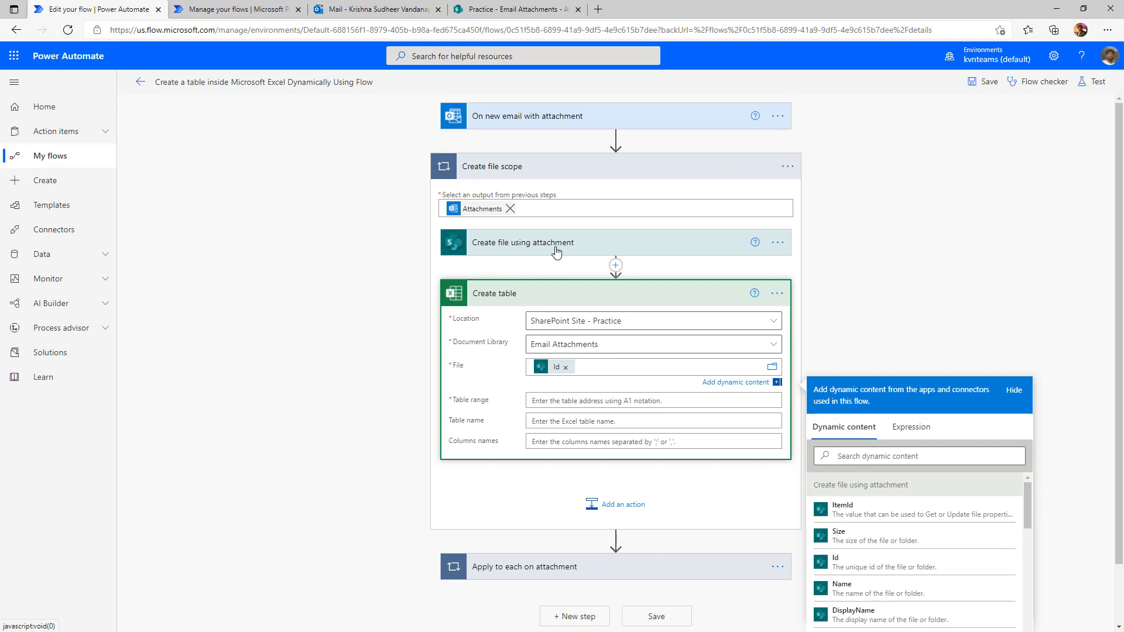
left_click(566, 400)
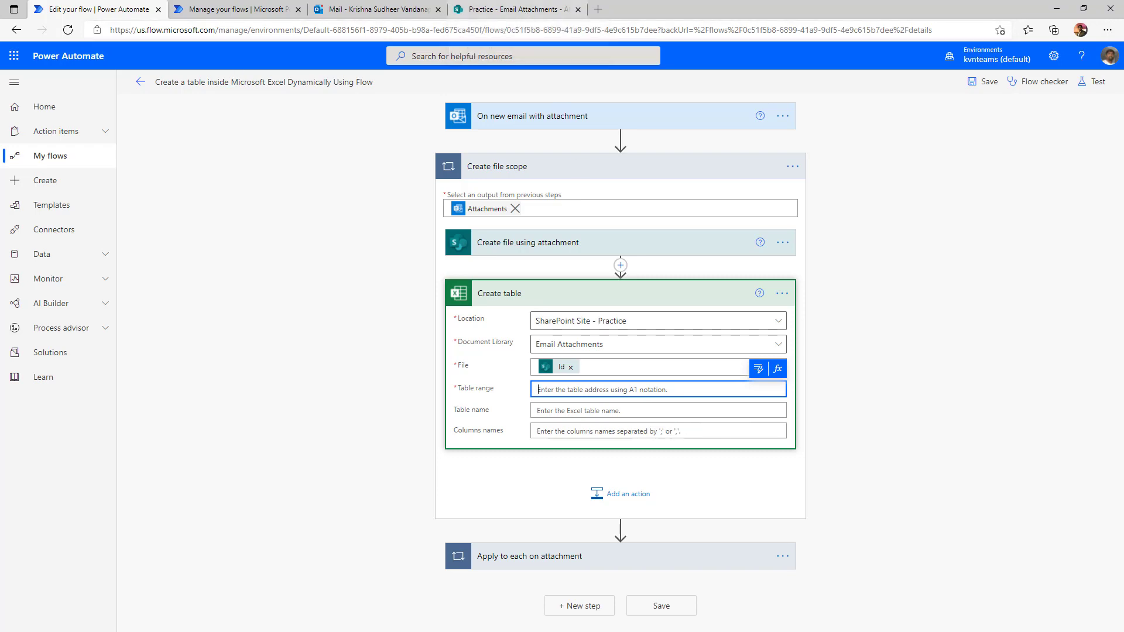
key("alt+Tab")
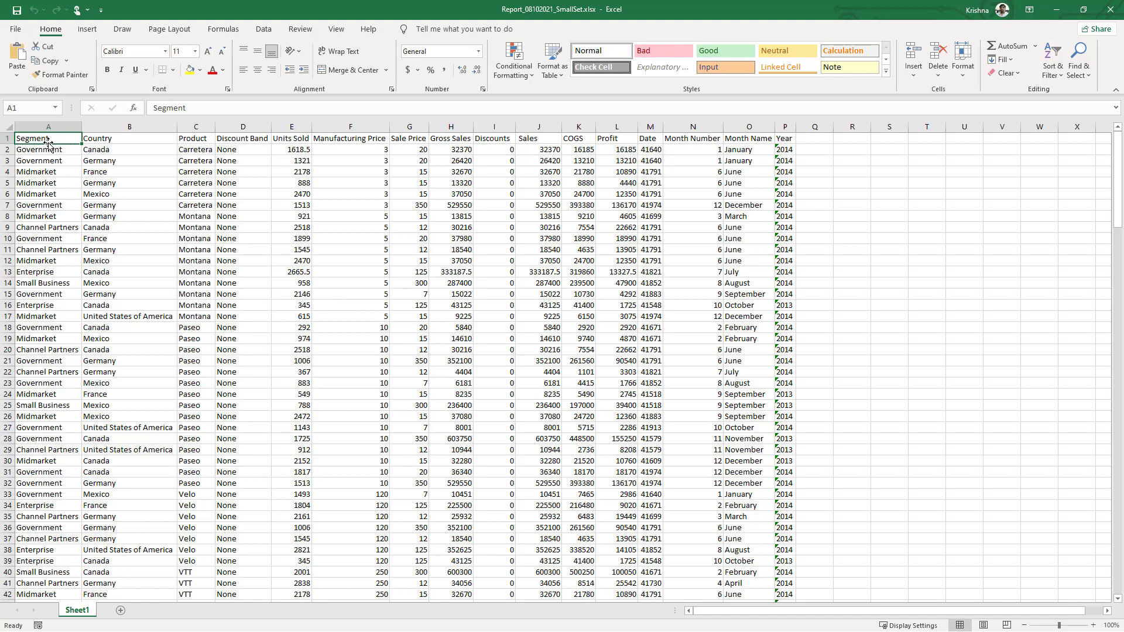
left_click(14, 108)
left_click(237, 140)
left_click(24, 110)
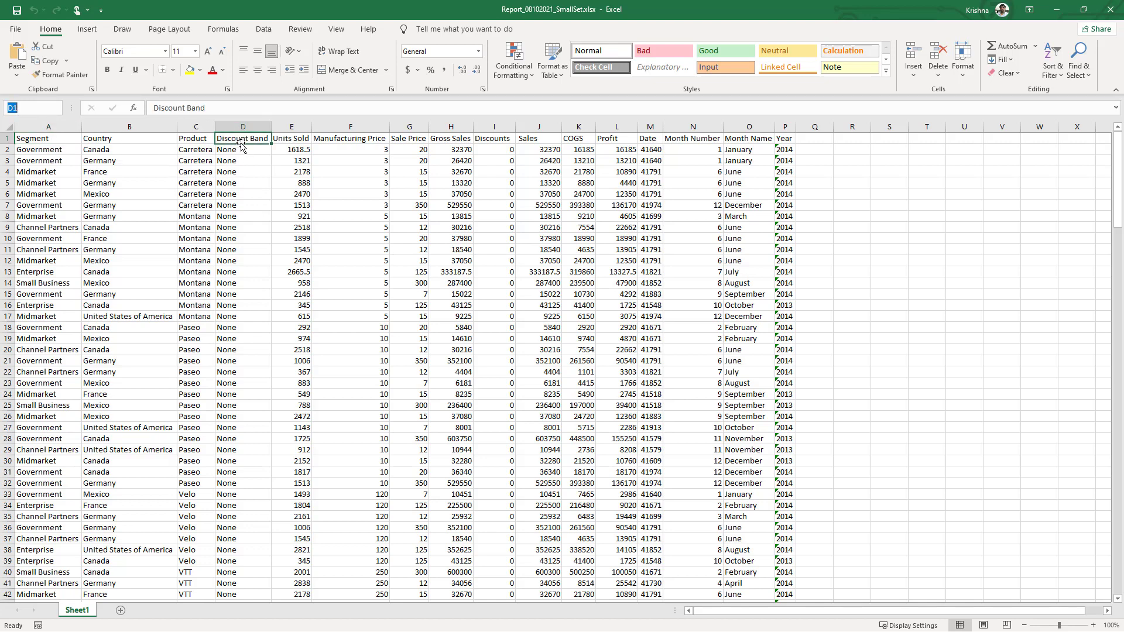
left_click(134, 317)
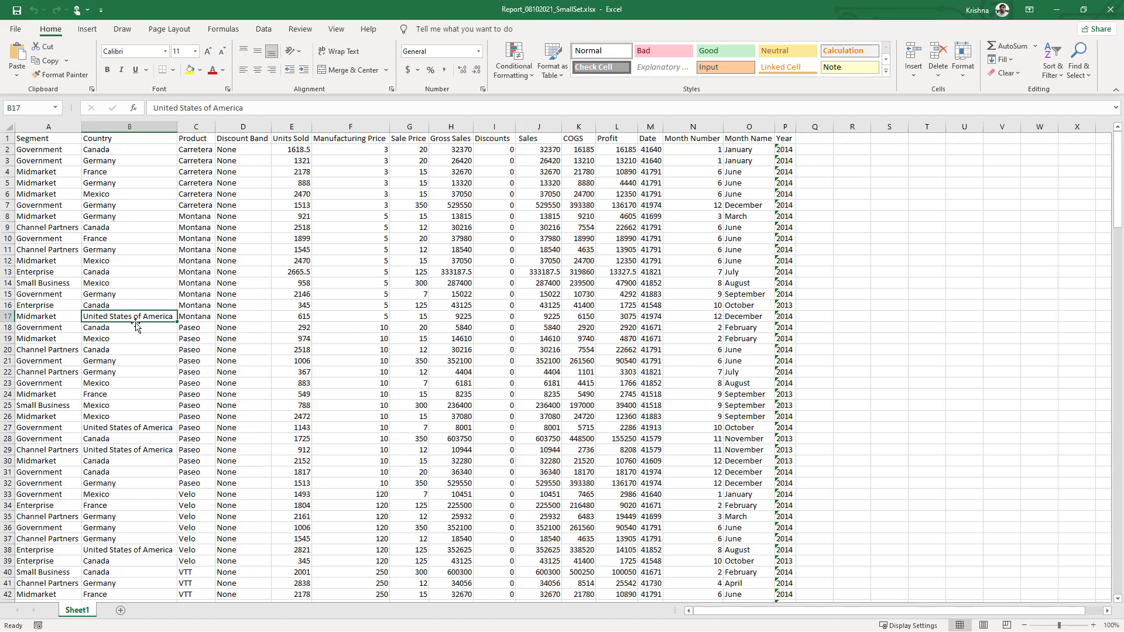
left_click(9, 111)
left_click(10, 111)
key("shift+End")
key("Escape")
left_click(43, 136)
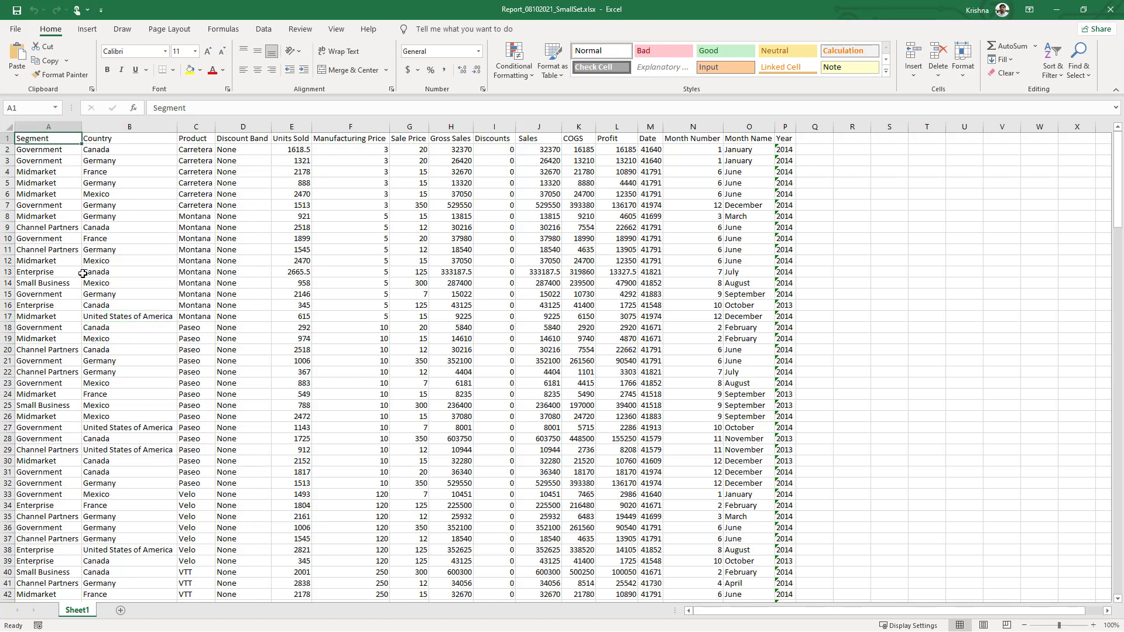
Start an Excel table from the sales data and check the proposed range $A$1:$P$201 with headers
left_click(88, 30)
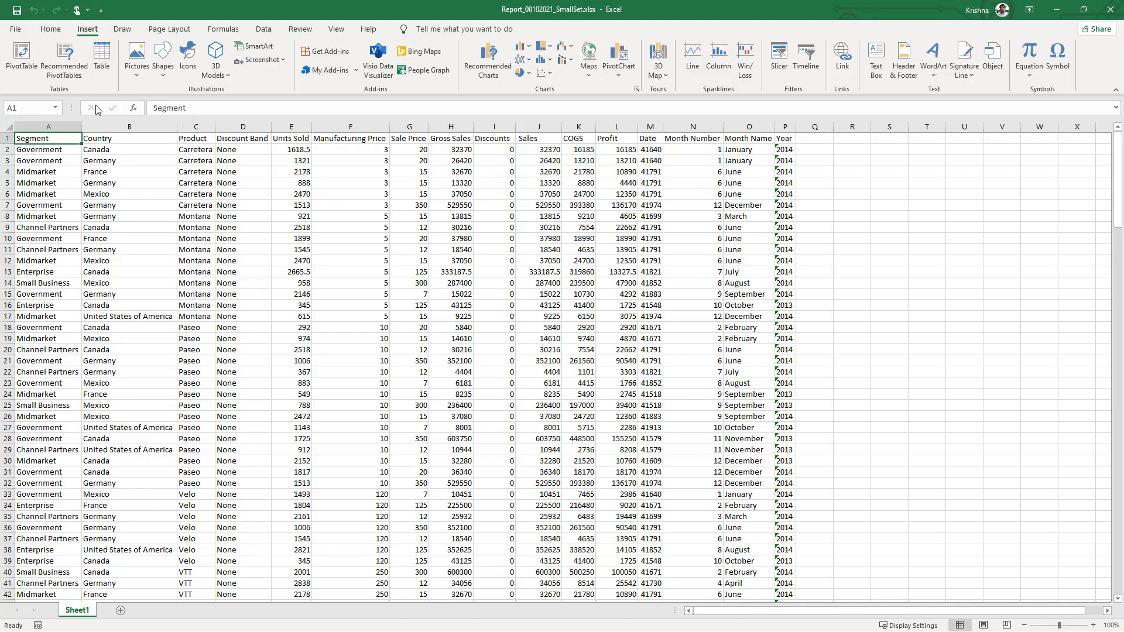
left_click(101, 60)
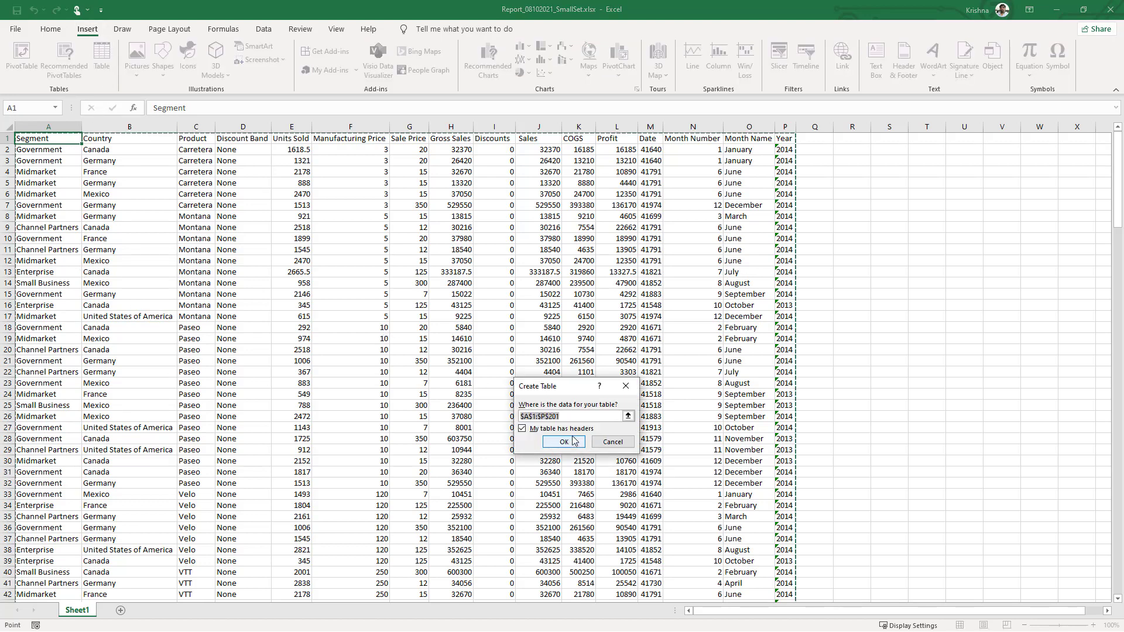
left_click(527, 416)
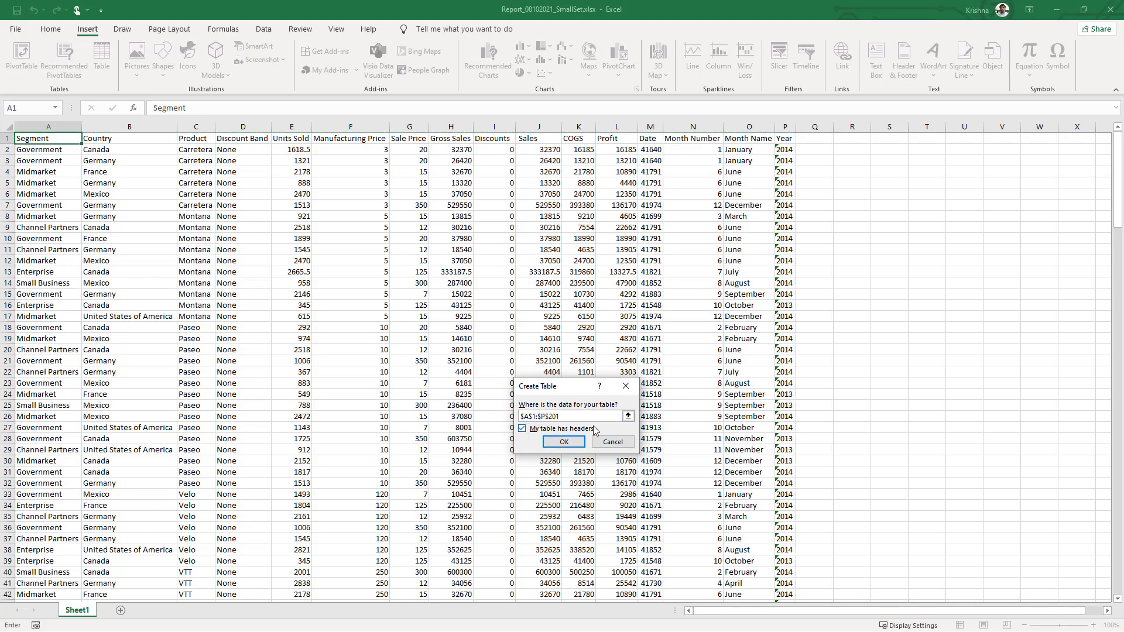
key("End")
Set the Create table step's range to $1:$1048576 and name the table Sample
left_click(566, 420)
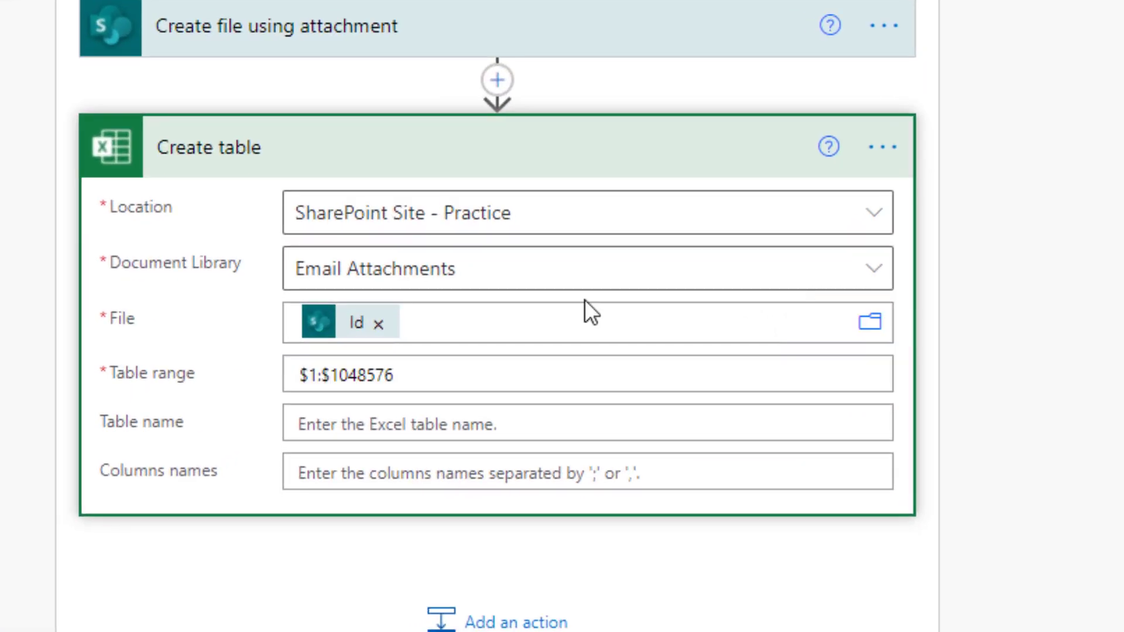
left_click(334, 375)
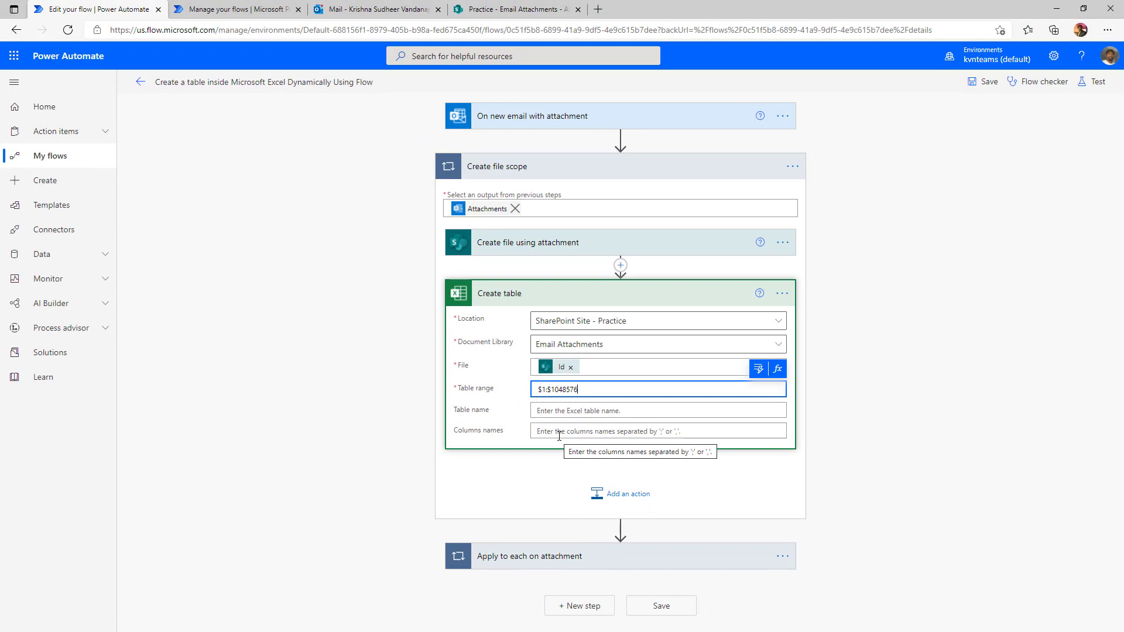
left_click(606, 413)
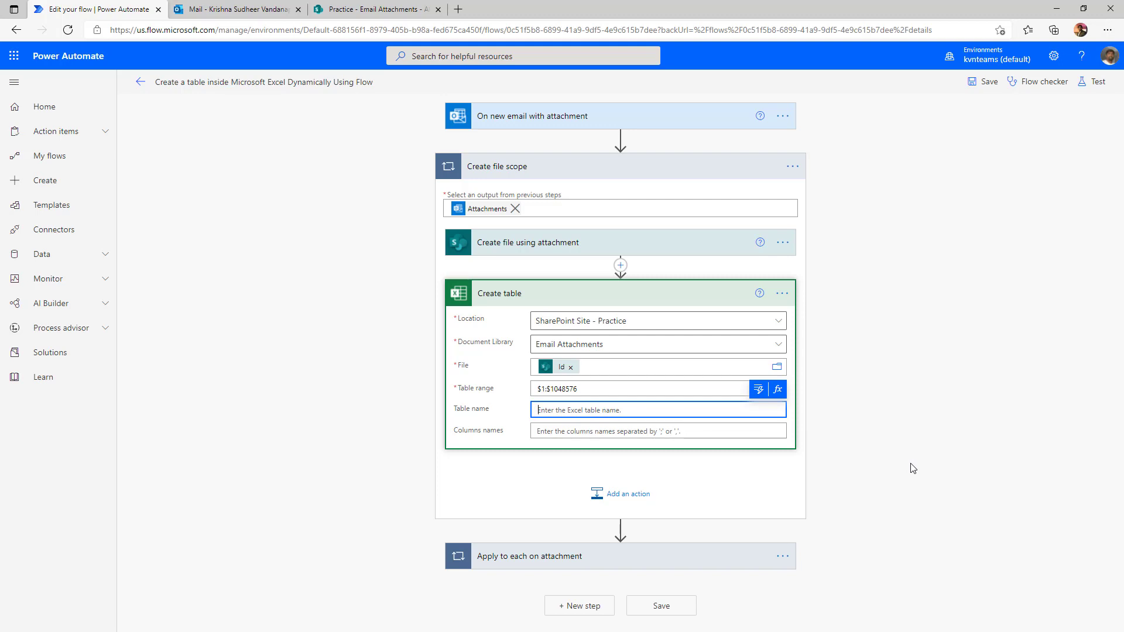
left_click(606, 299)
left_click(606, 300)
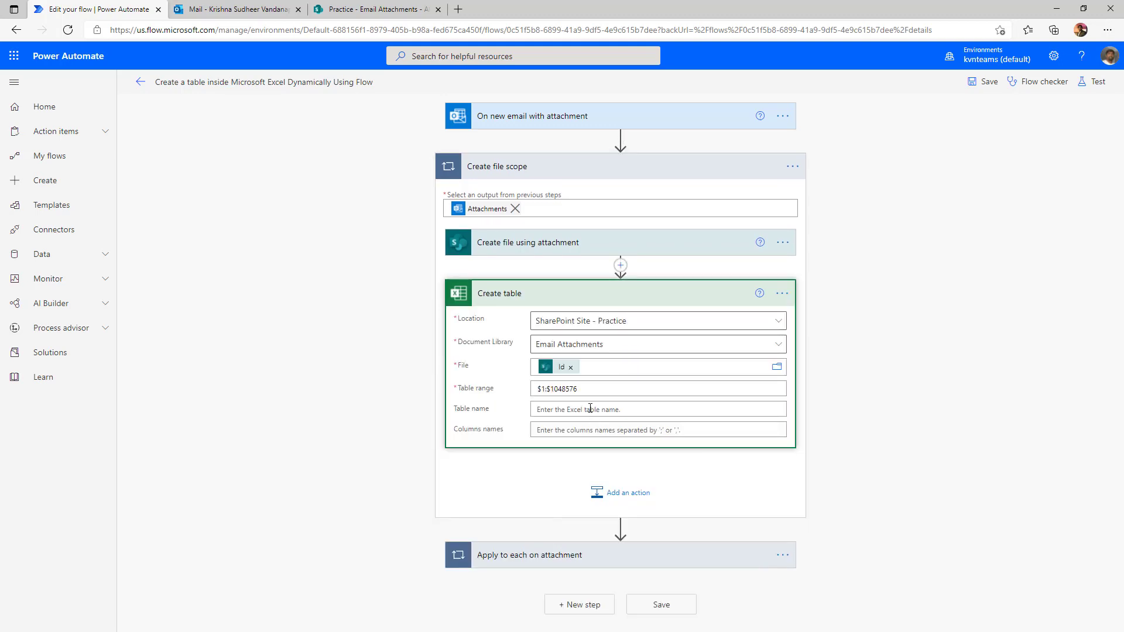
type("Sample")
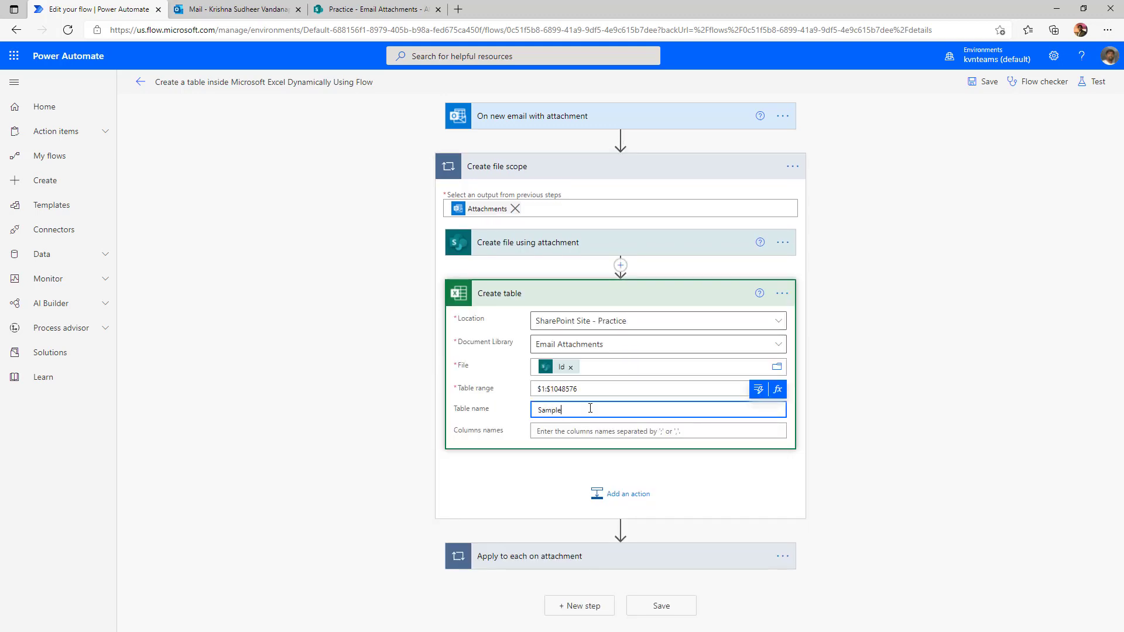
left_click(531, 430)
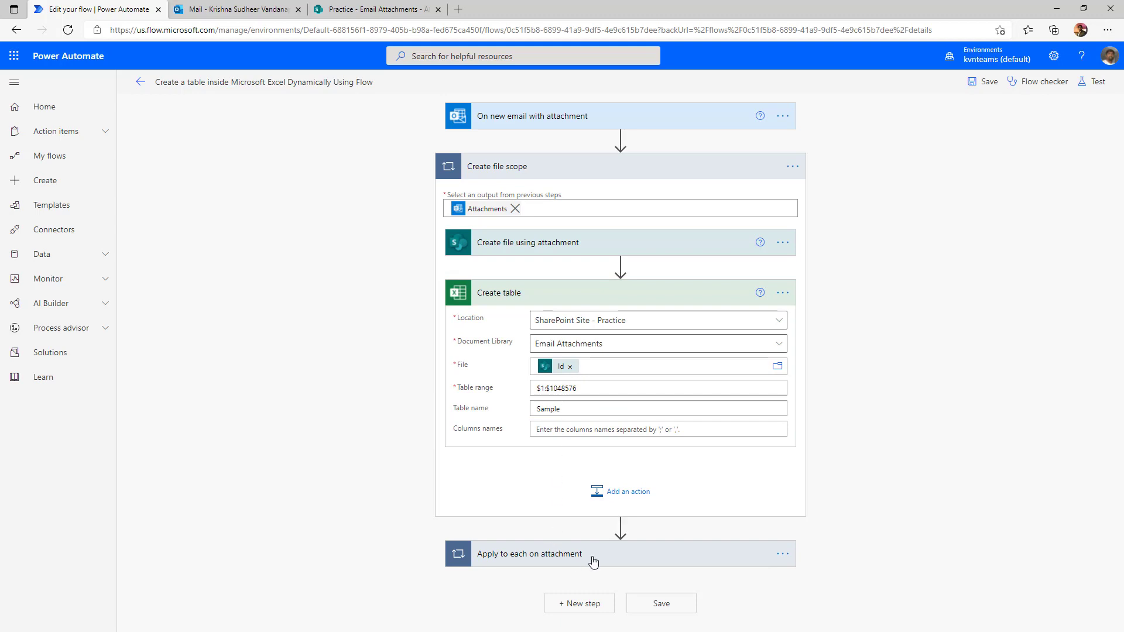
Save the flow and test it automatically with a recently used trigger
left_click(986, 83)
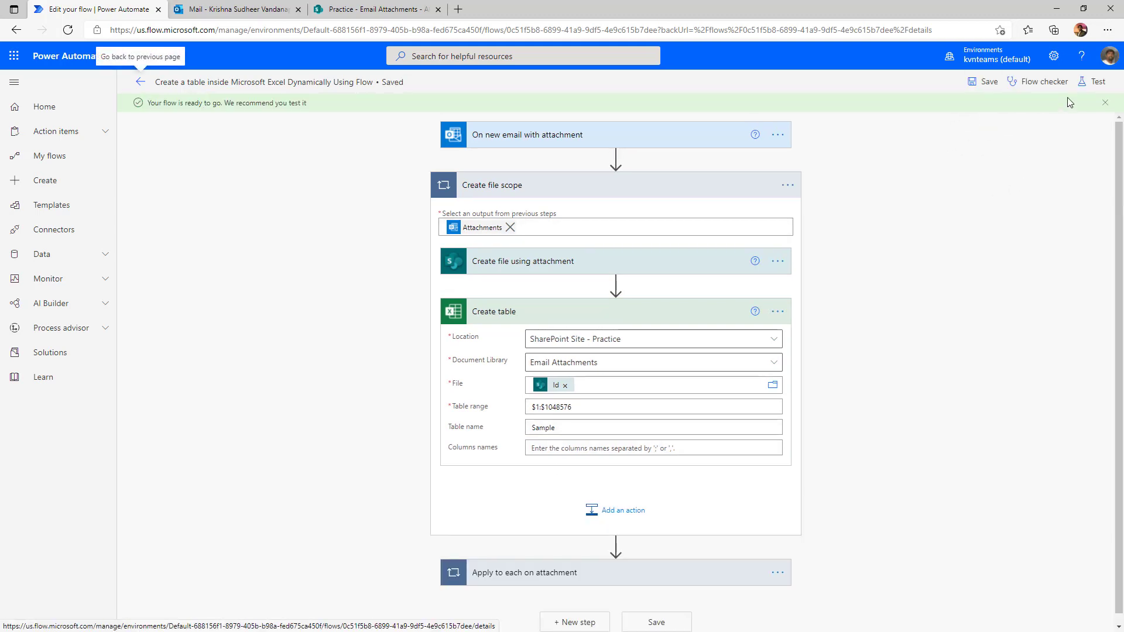
left_click(1095, 82)
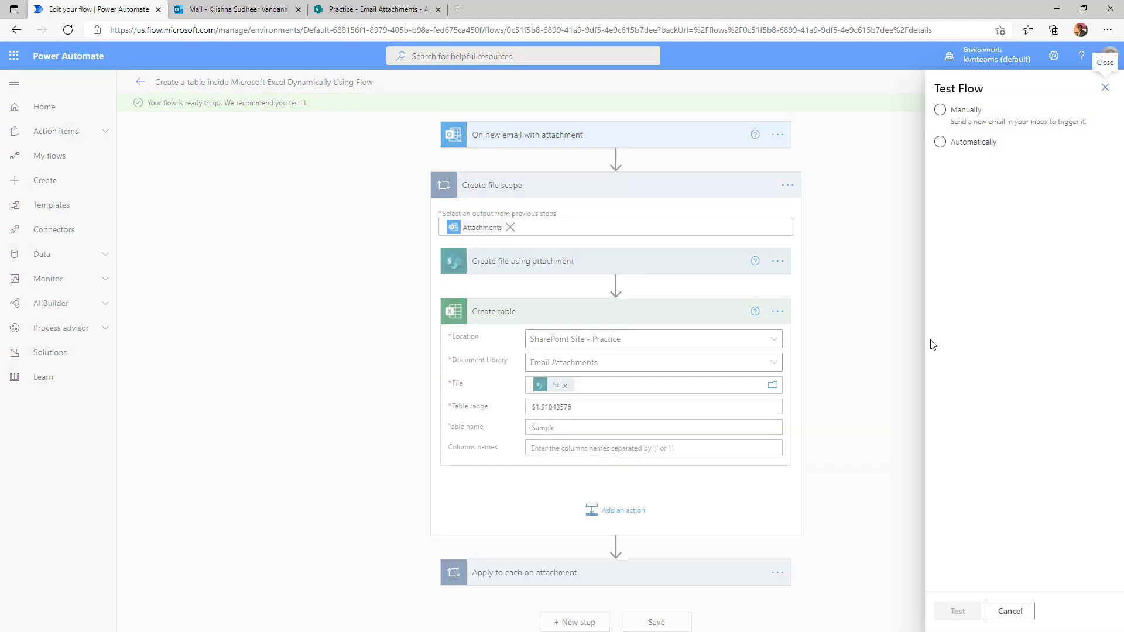
left_click(968, 145)
left_click(988, 165)
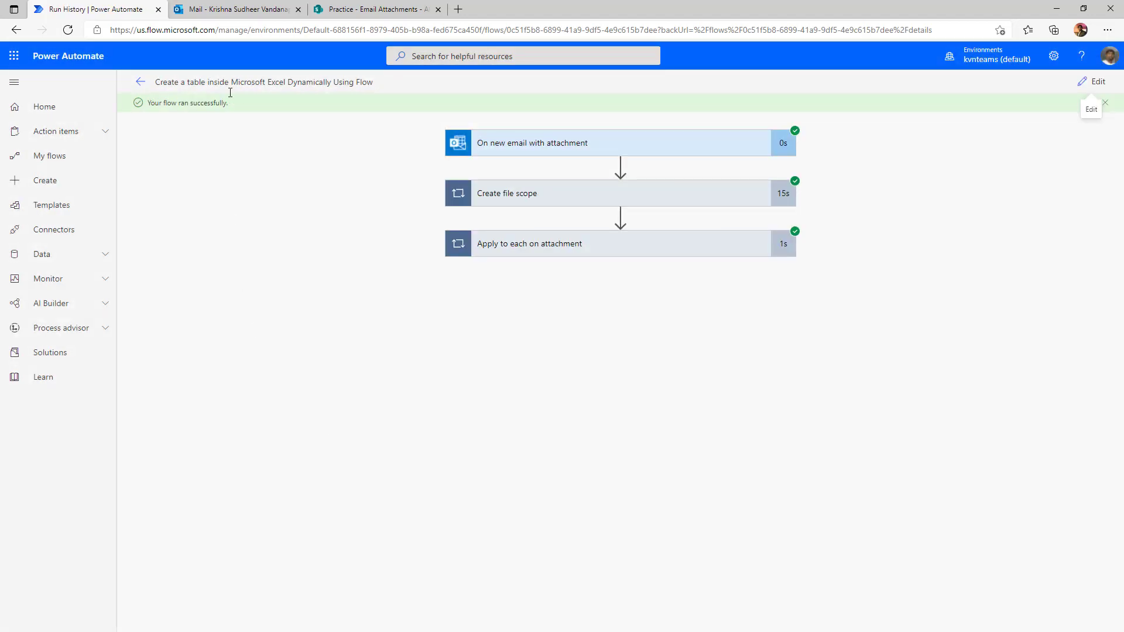
left_click(375, 9)
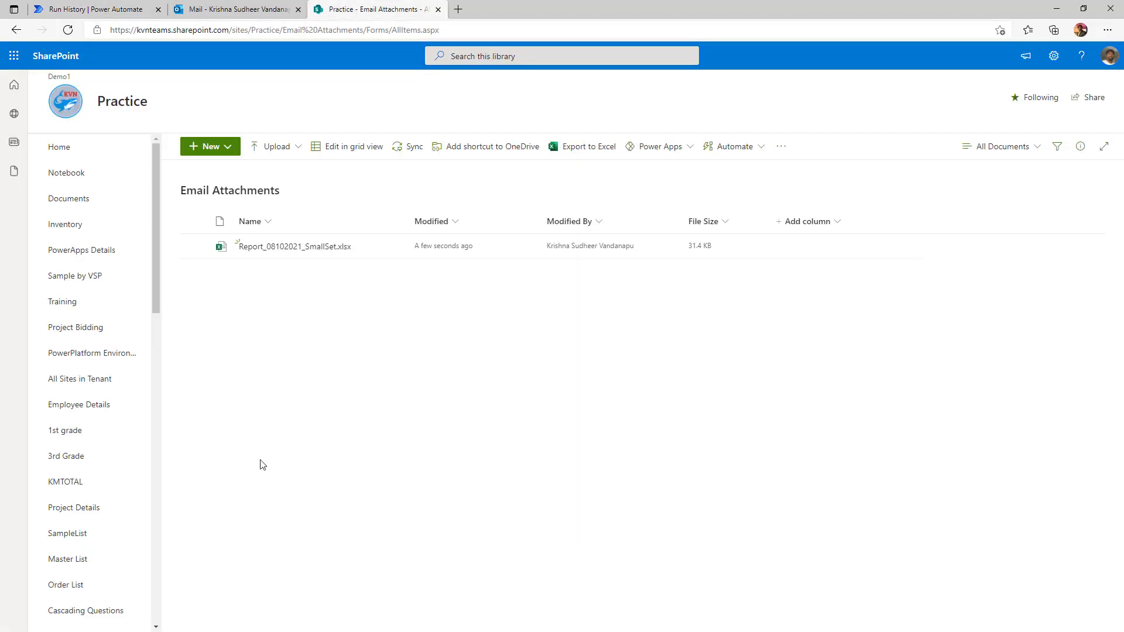
Refresh the Email Attachments library and open Report_08102021_SmallSet.xlsx
left_click(68, 30)
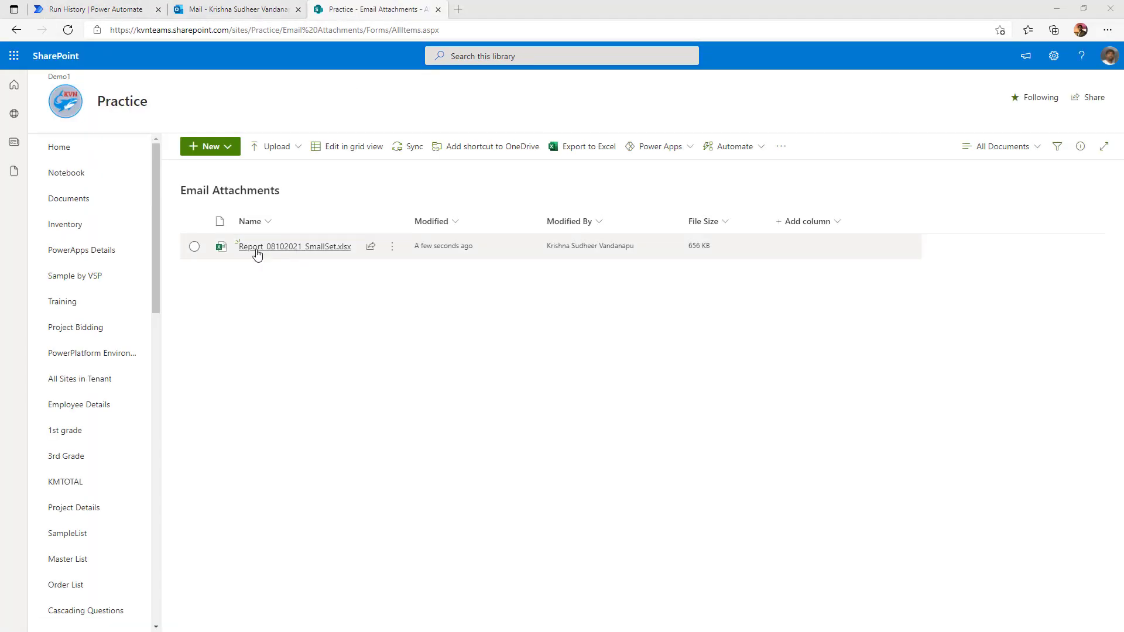
left_click(261, 255)
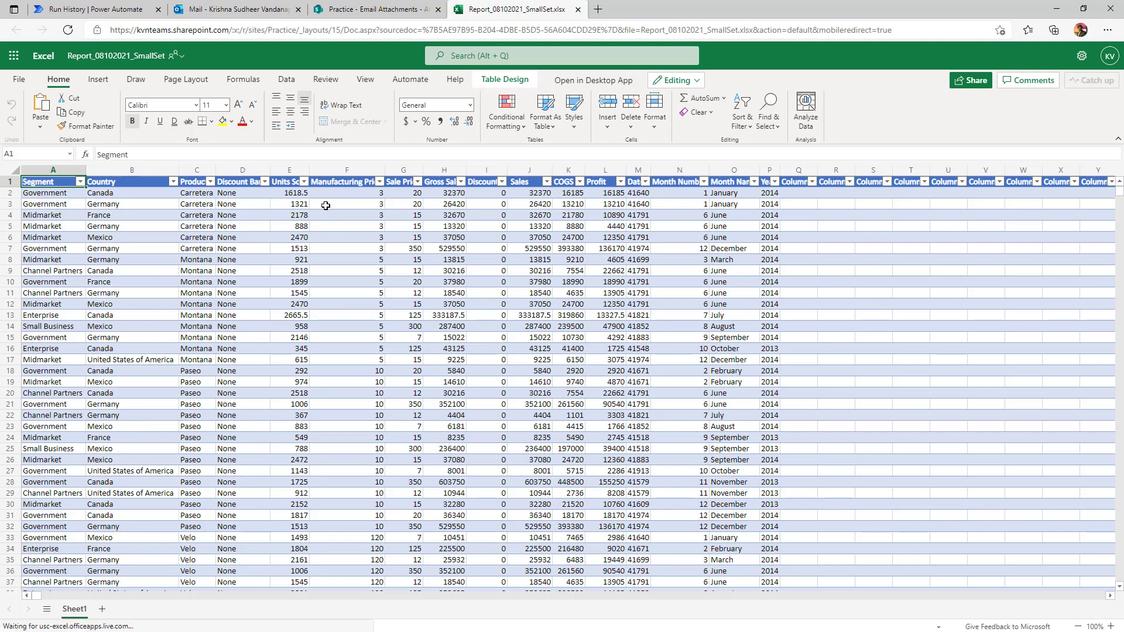
key("ctrl+Right")
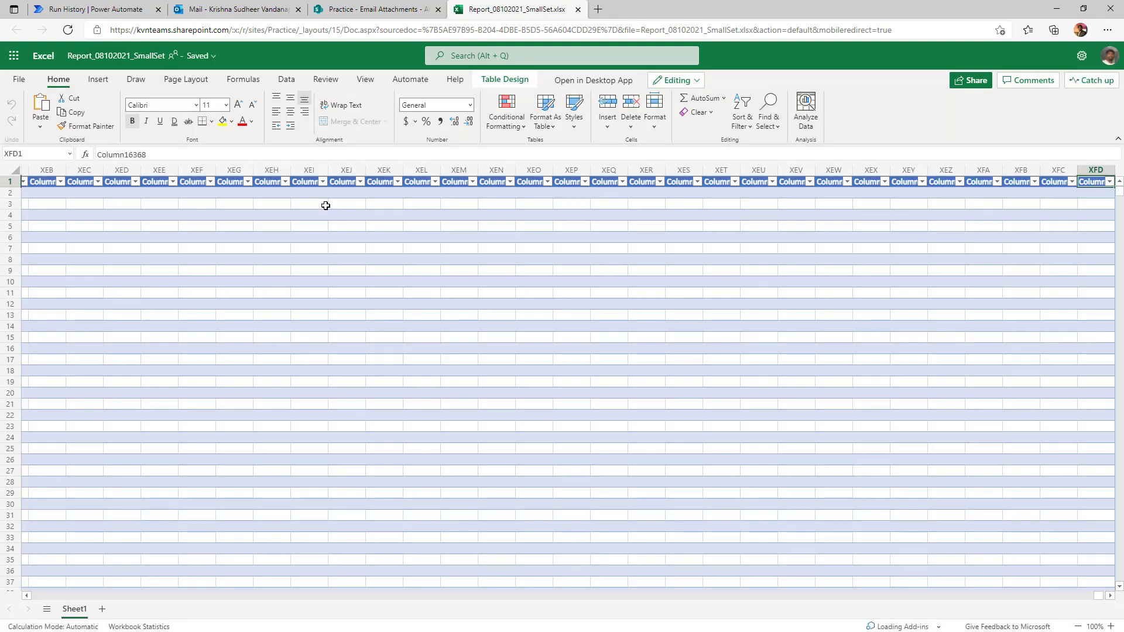
left_click_drag(133, 155, 149, 154)
left_click(162, 152)
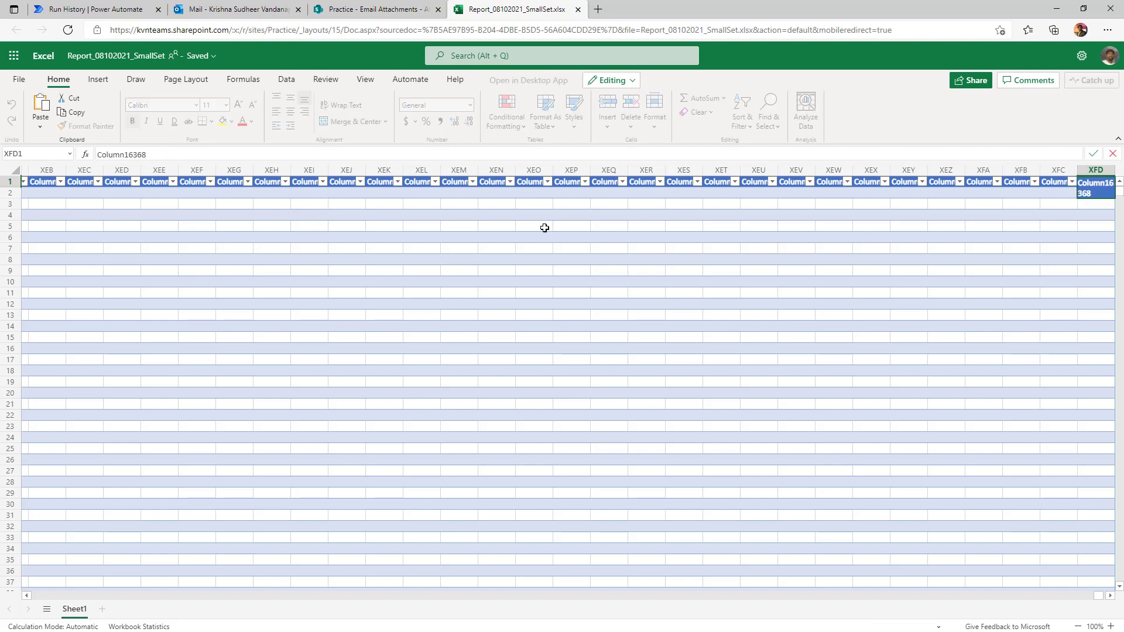
left_click(527, 181)
key("ctrl+Home")
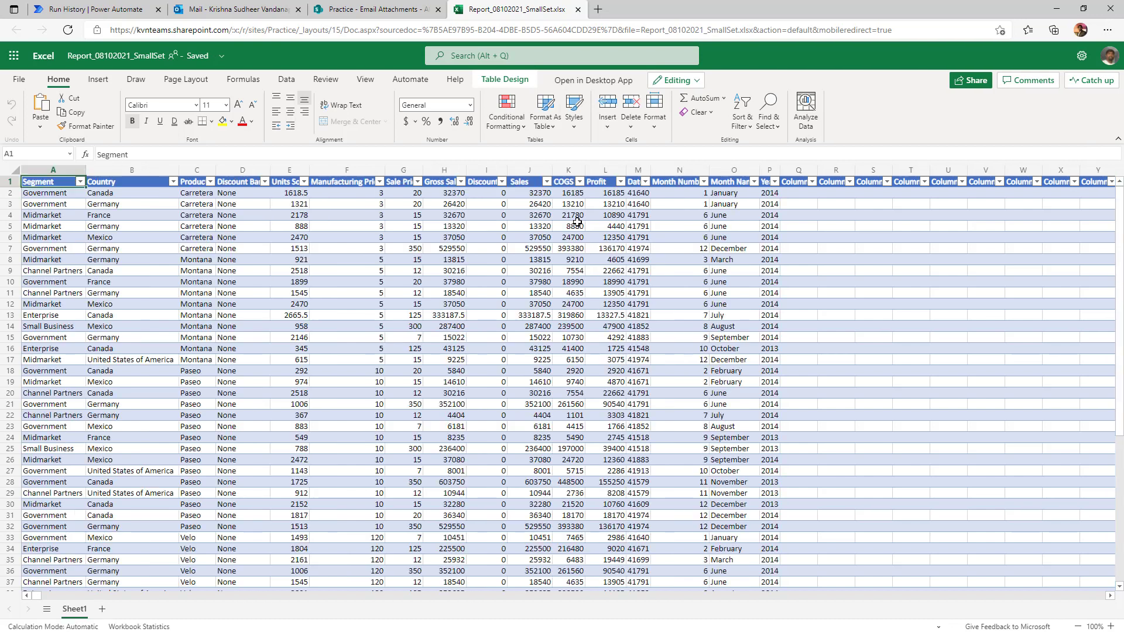
left_click(796, 181)
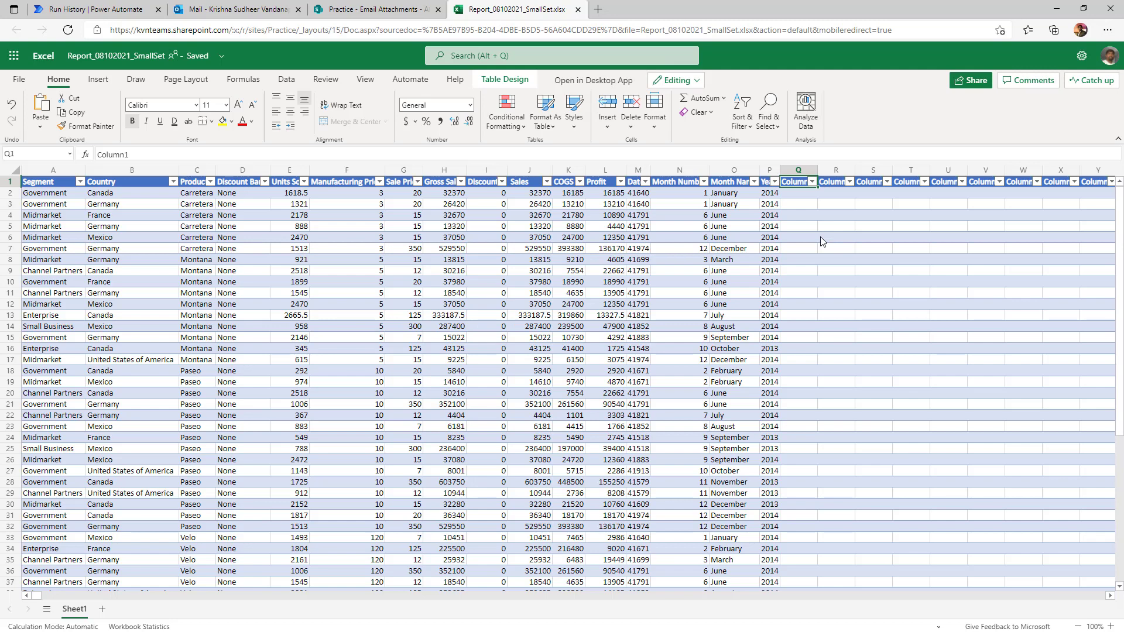
key("ctrl+Home")
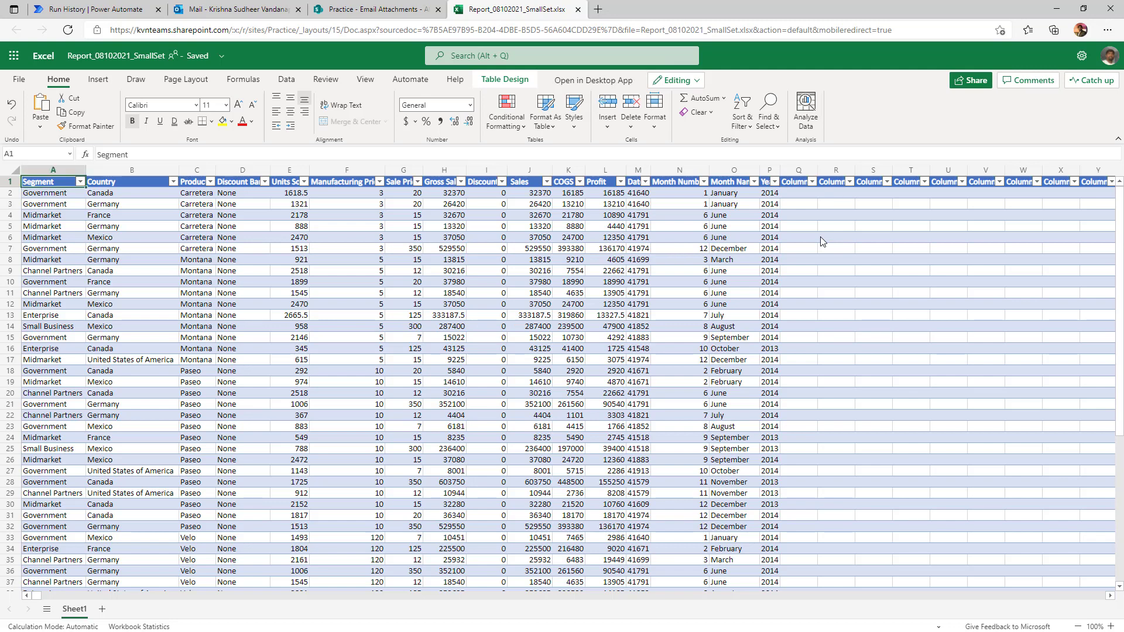
key("ctrl+Down")
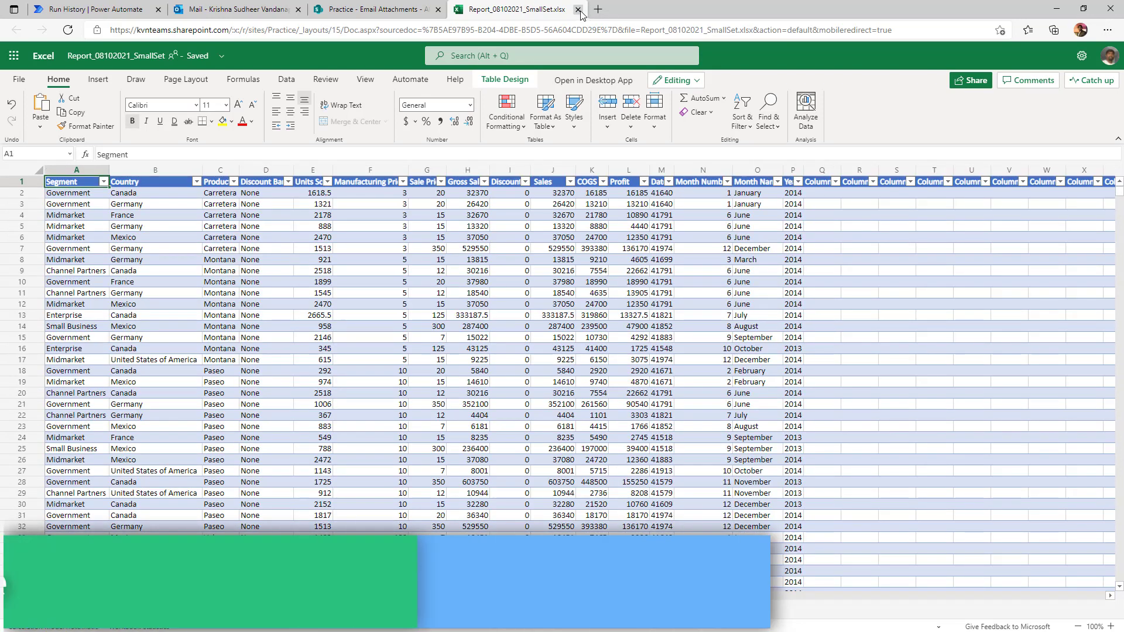
Close the Excel workbook and go to Power Automate's Create page
left_click(578, 9)
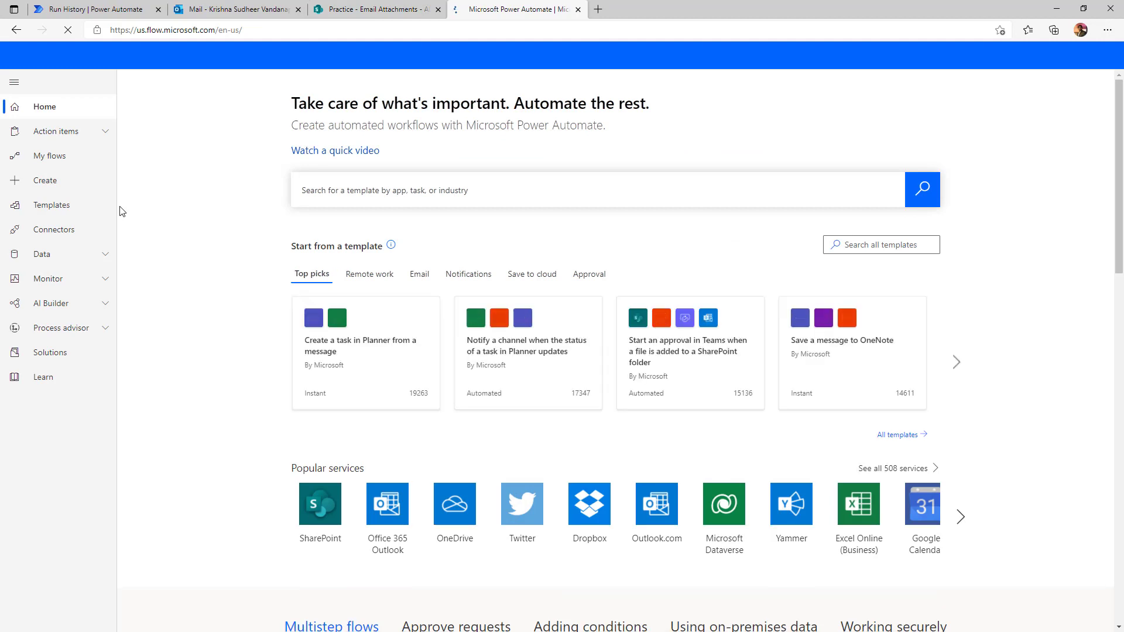
left_click(39, 188)
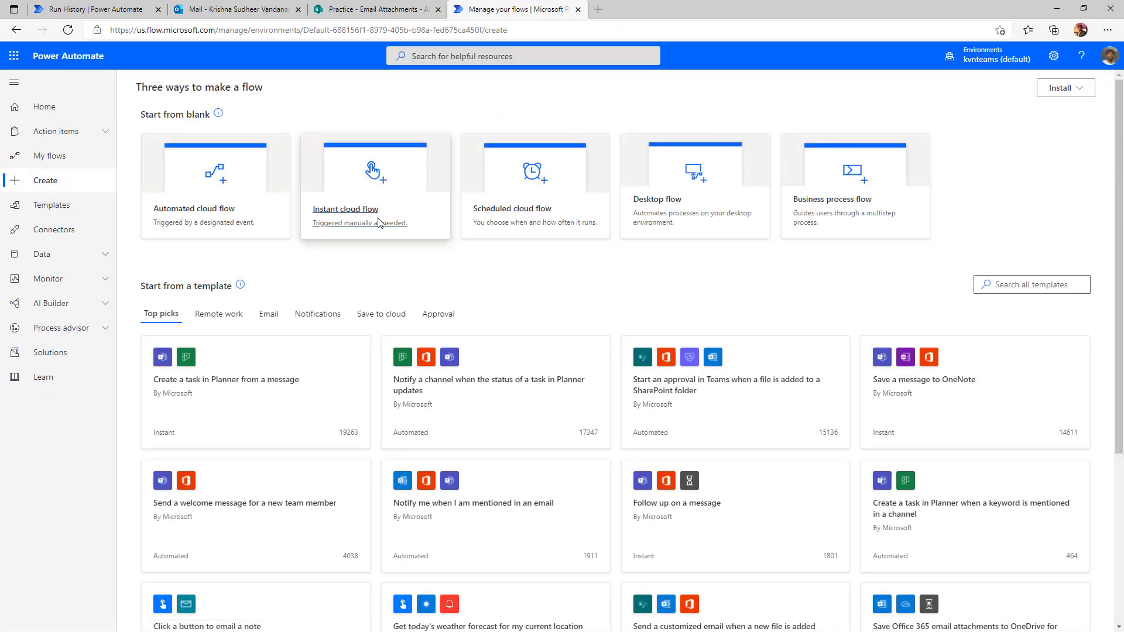
Create an automated flow named Copy Excel data to SP List with the When a file is created in a folder trigger
left_click(223, 213)
left_click(635, 237)
type("Copy Excel data to SP List")
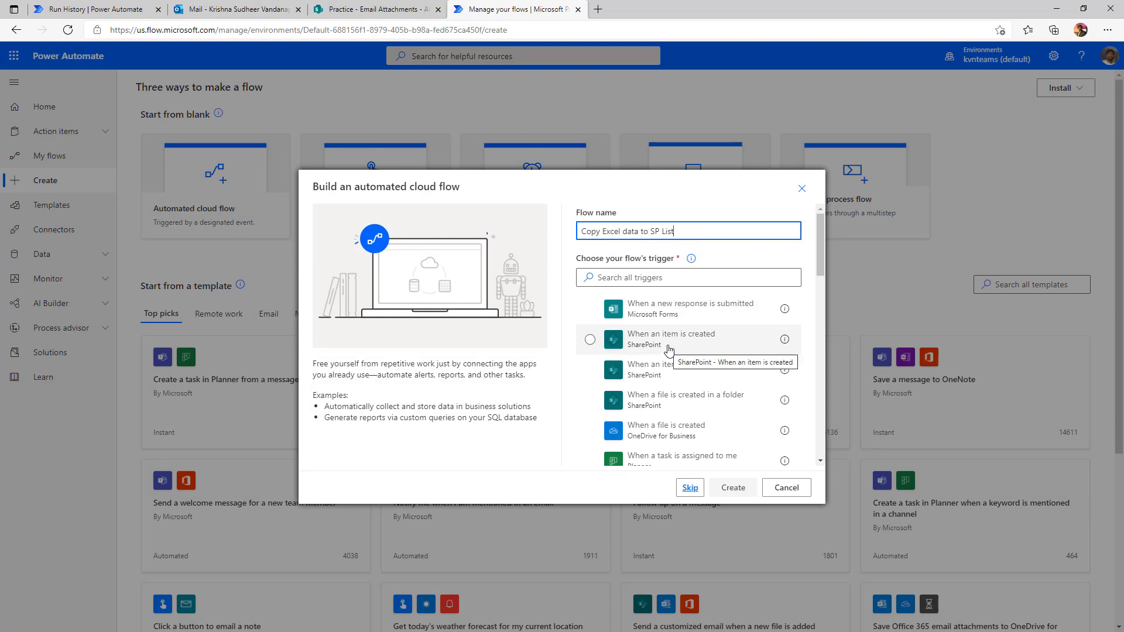
left_click(655, 282)
type("file")
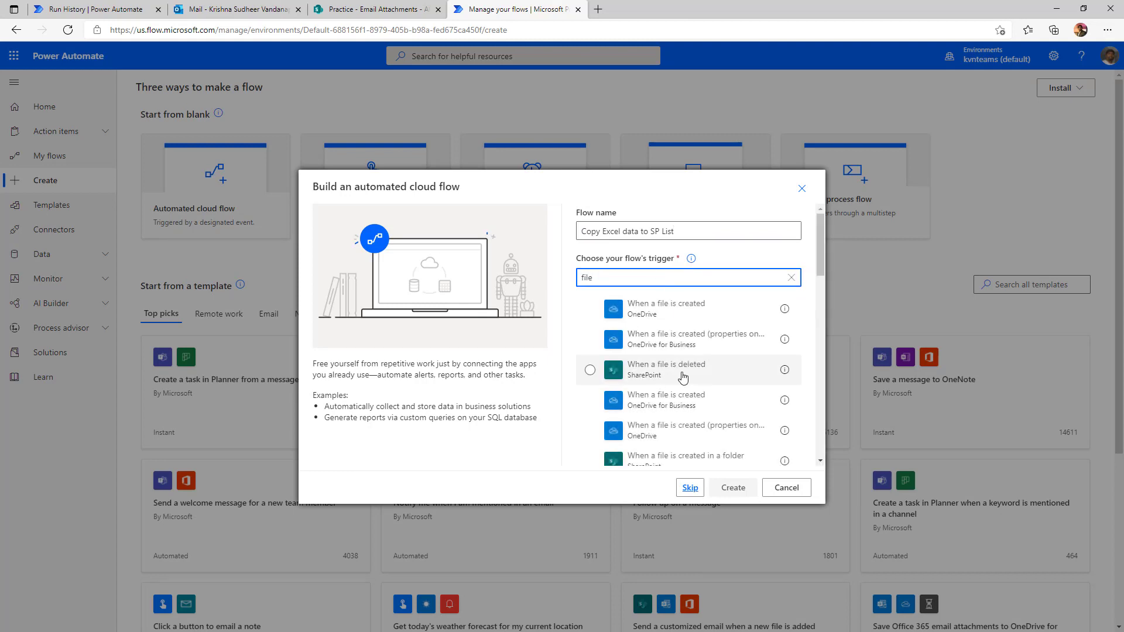
scroll(682, 435, "down", 1)
left_click(686, 429)
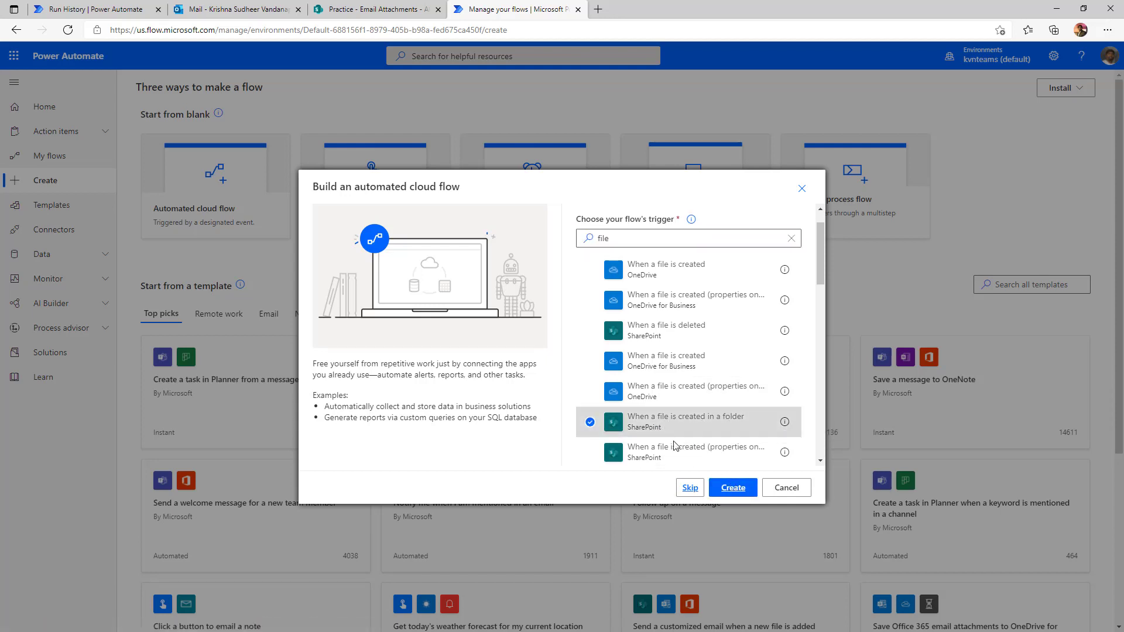
left_click(725, 491)
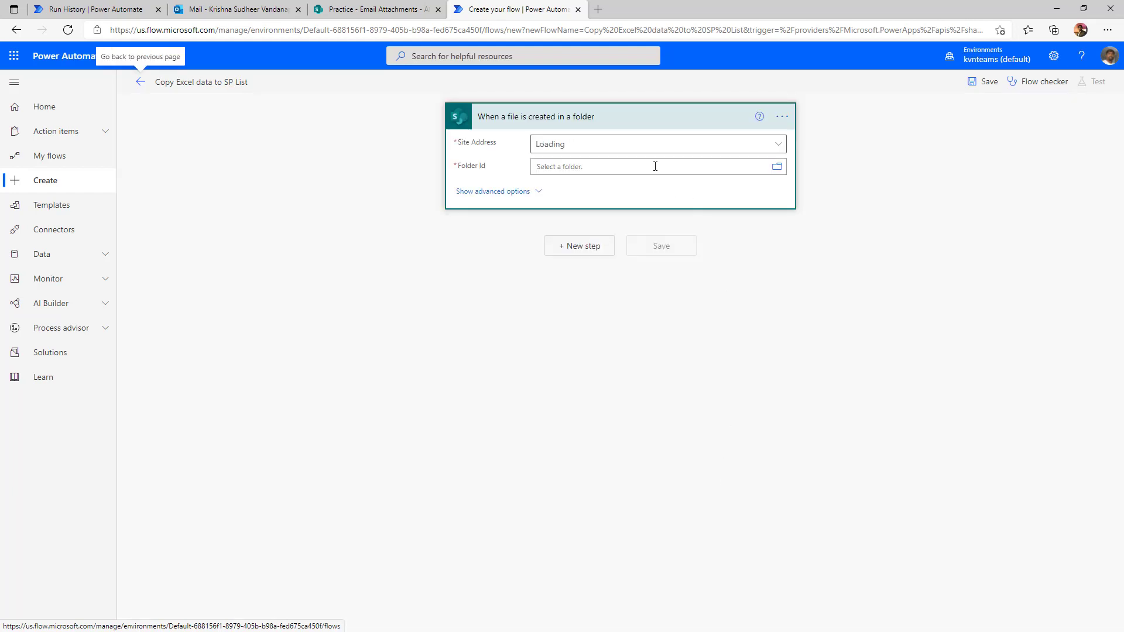
Point the trigger at the Practice site and its /Email Attachments folder
left_click(778, 147)
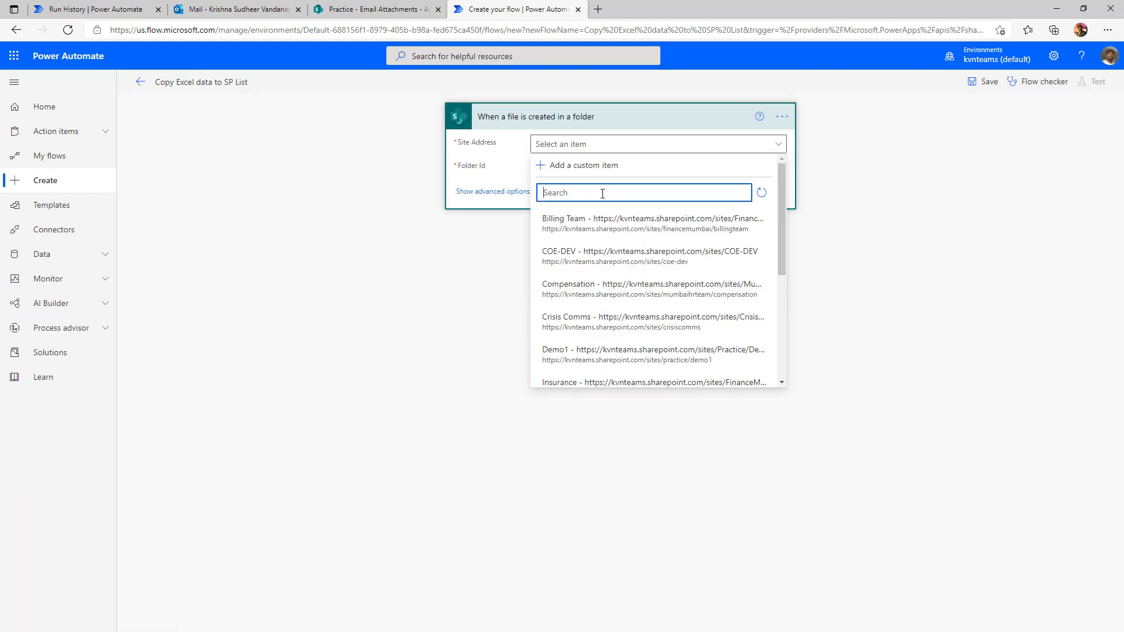
type("pr")
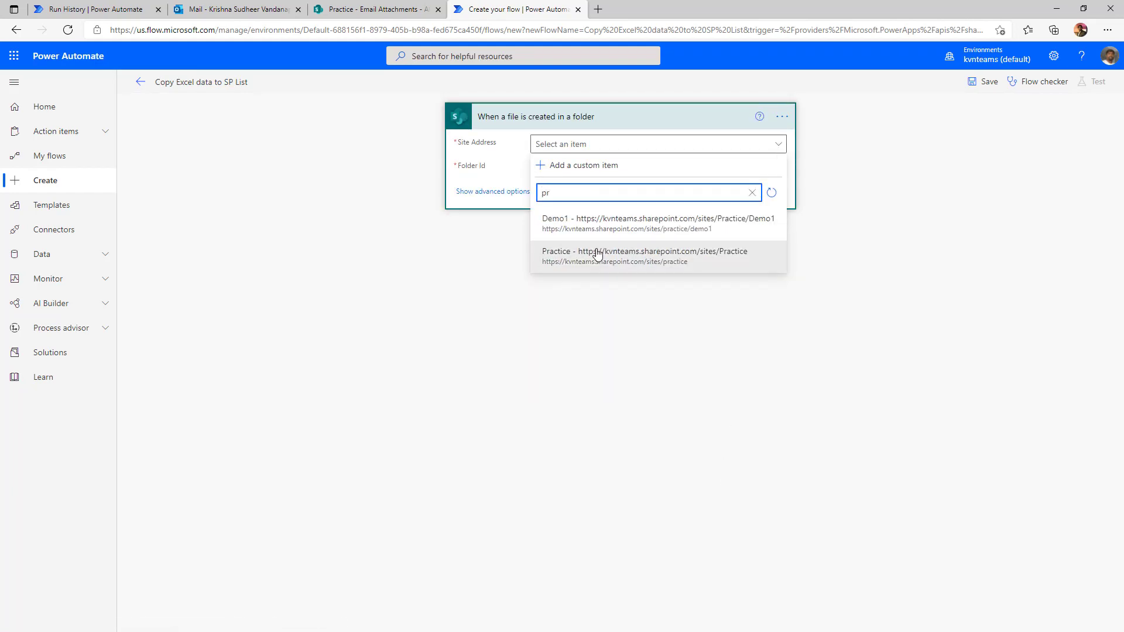
left_click(595, 252)
left_click(778, 167)
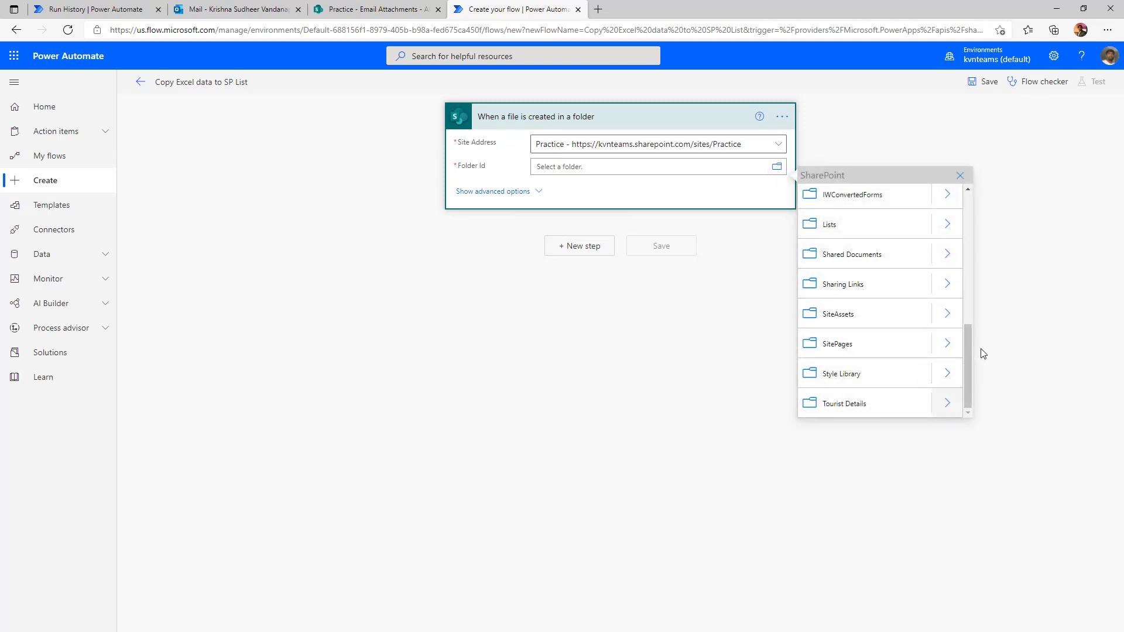
left_click_drag(968, 357, 968, 211)
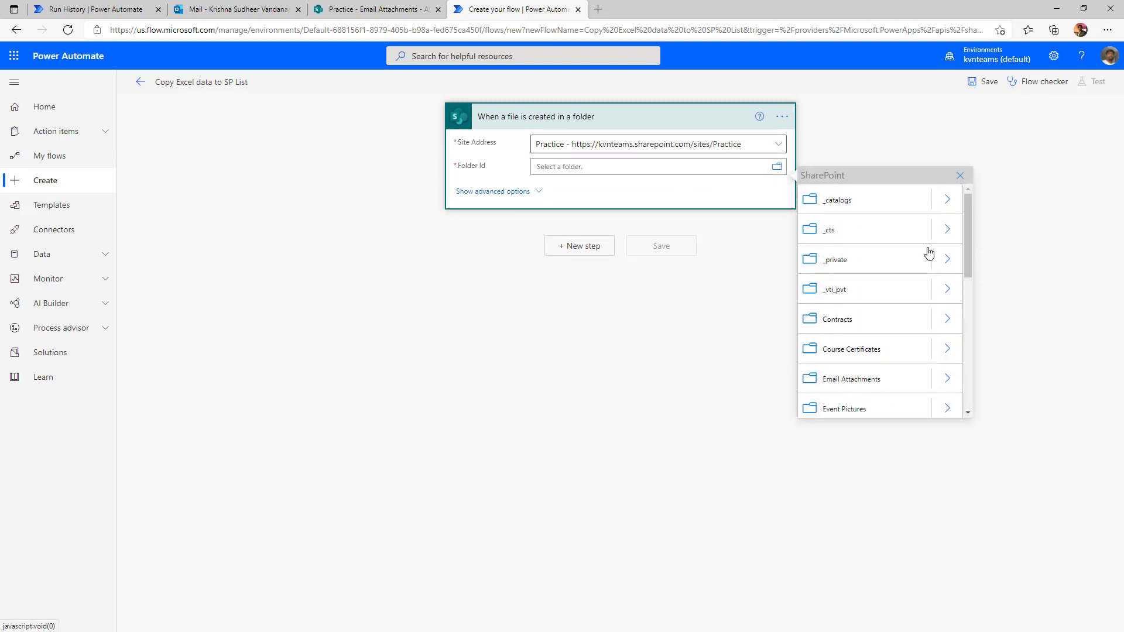
left_click(851, 378)
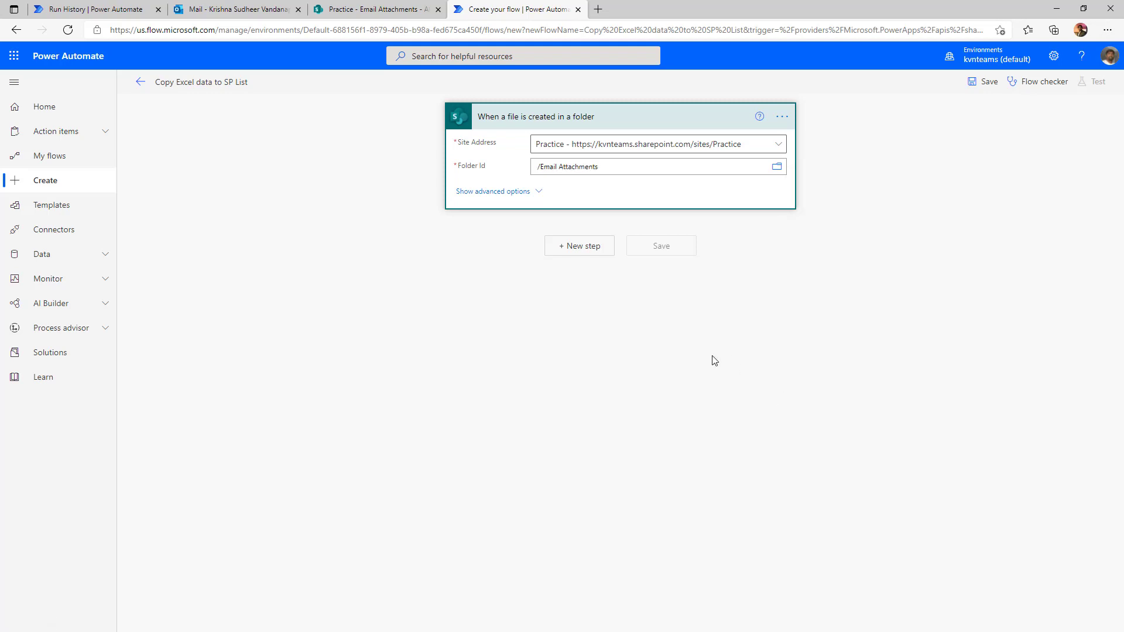
Add an Excel Online (Business) List rows present in a table action after the trigger
left_click(592, 248)
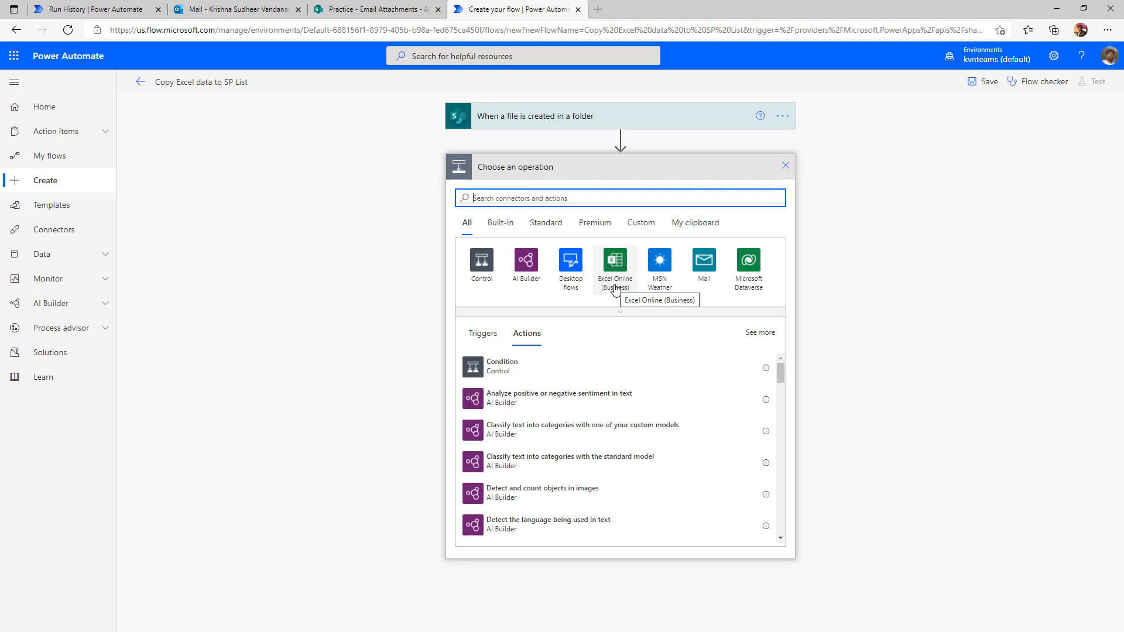
left_click(615, 287)
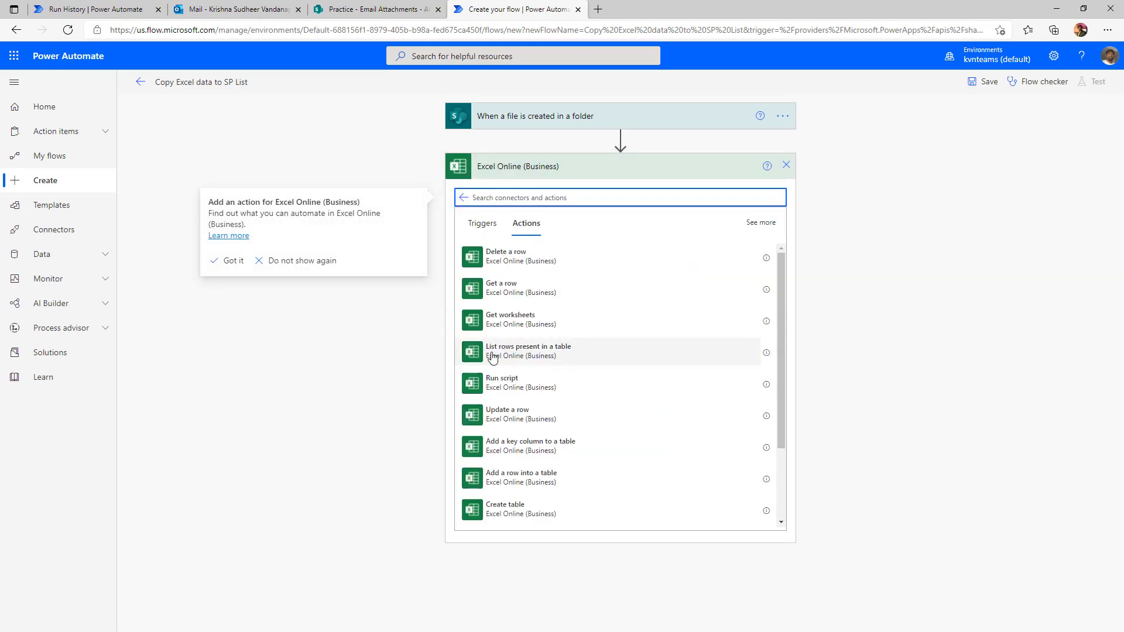
left_click(533, 357)
left_click(532, 357)
Set its location to Practice, library to Email Attachments, and File to the new file's name
left_click(777, 194)
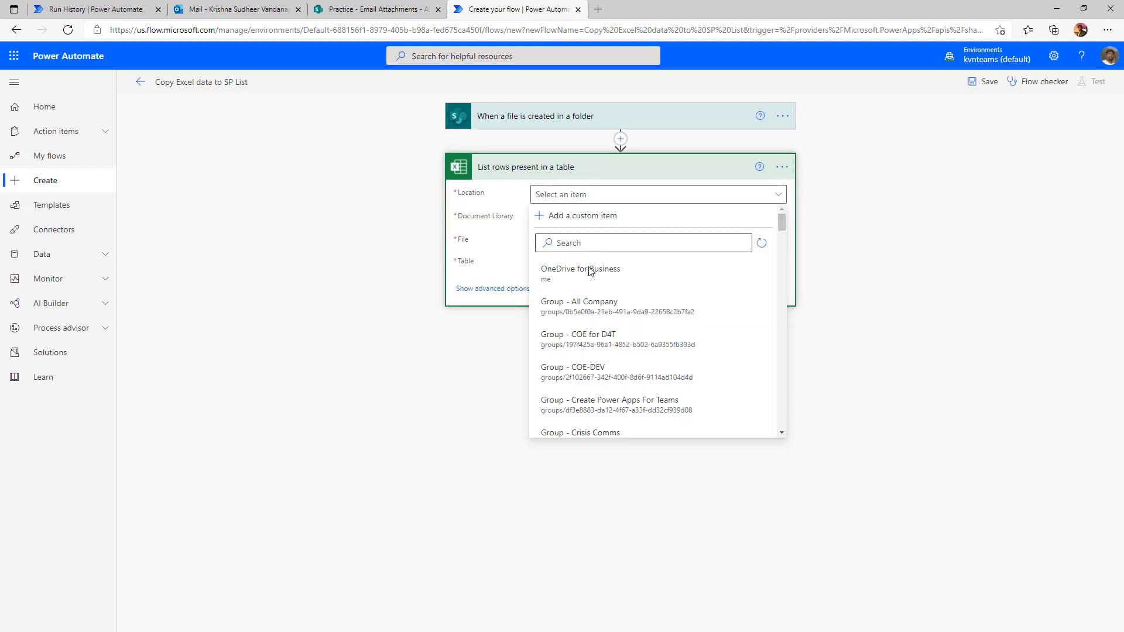
left_click(598, 245)
type("pr")
left_click(596, 270)
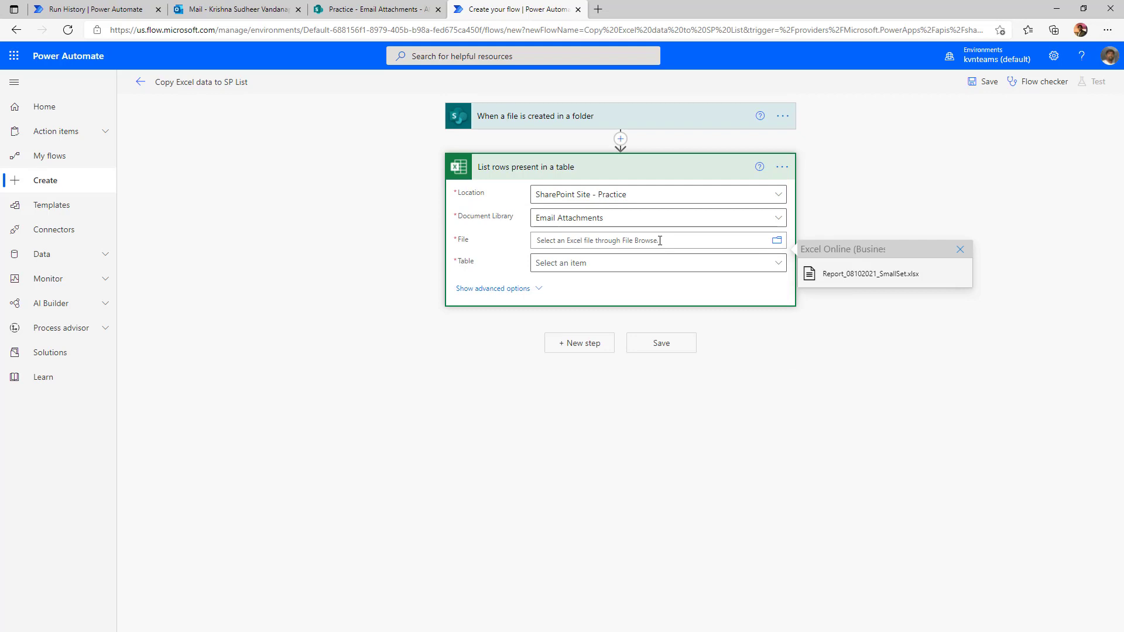
left_click(659, 240)
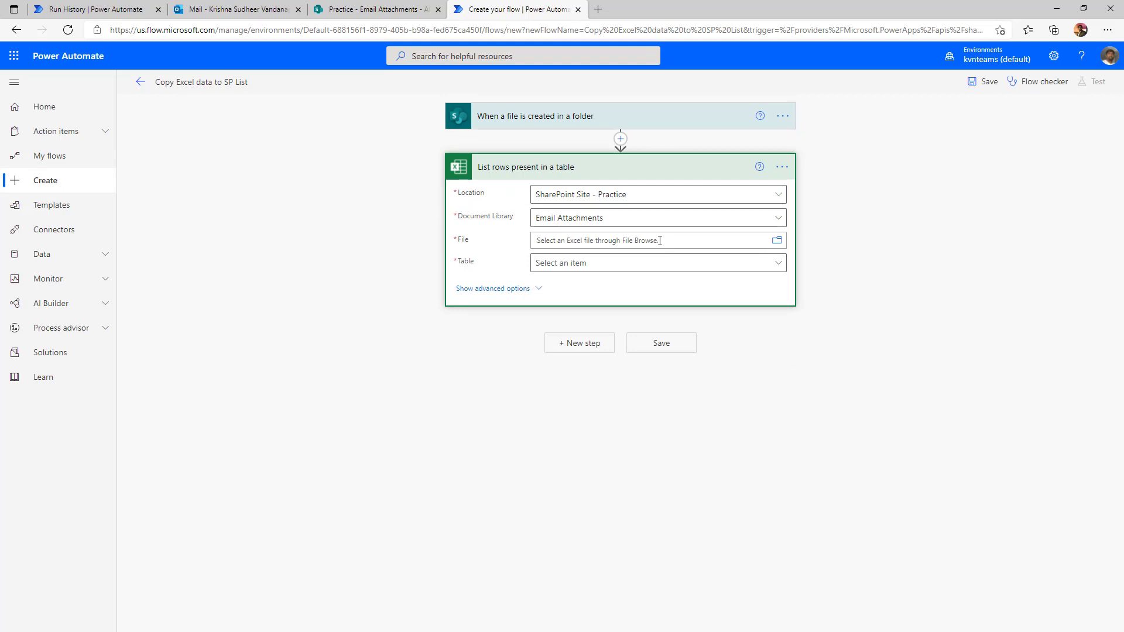
left_click(712, 239)
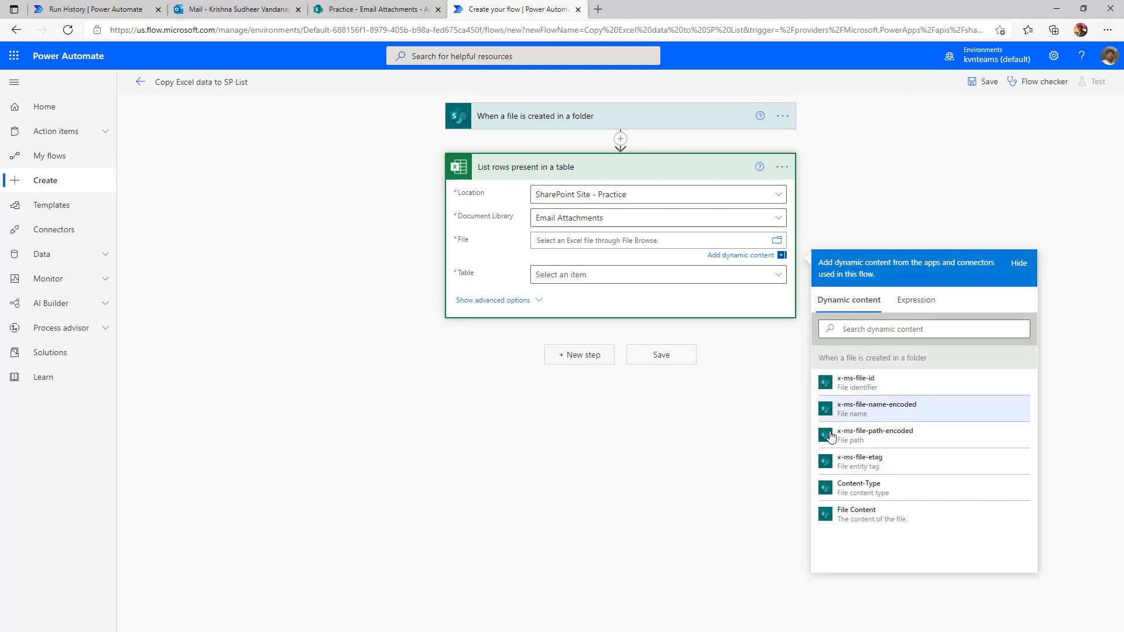
left_click(845, 418)
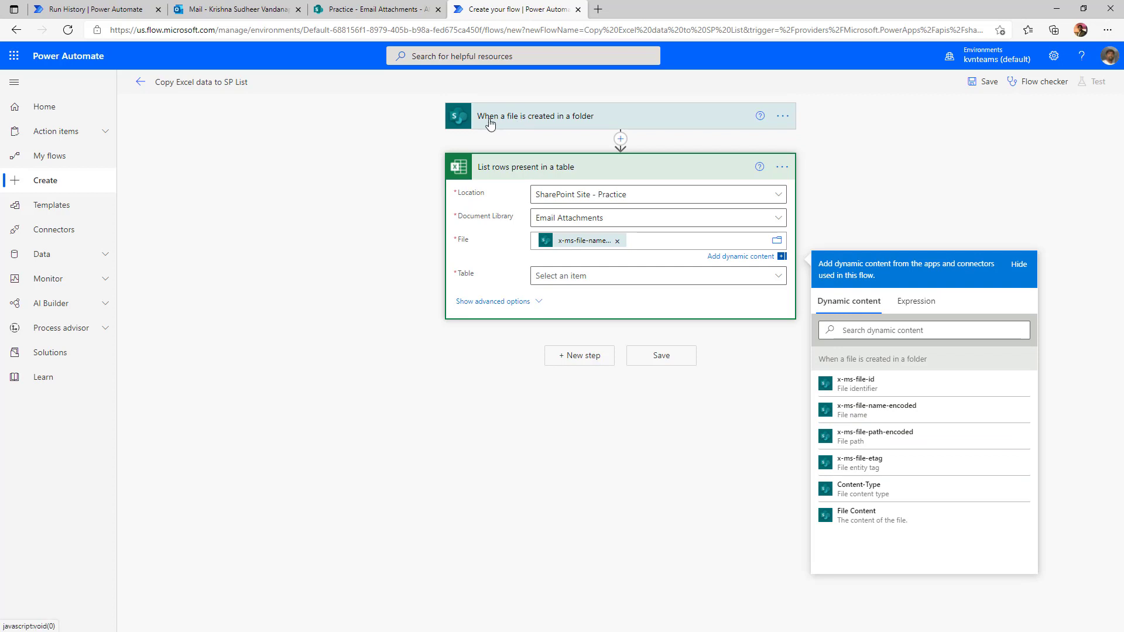
Enter Sample as a custom table name and save the flow
left_click(573, 276)
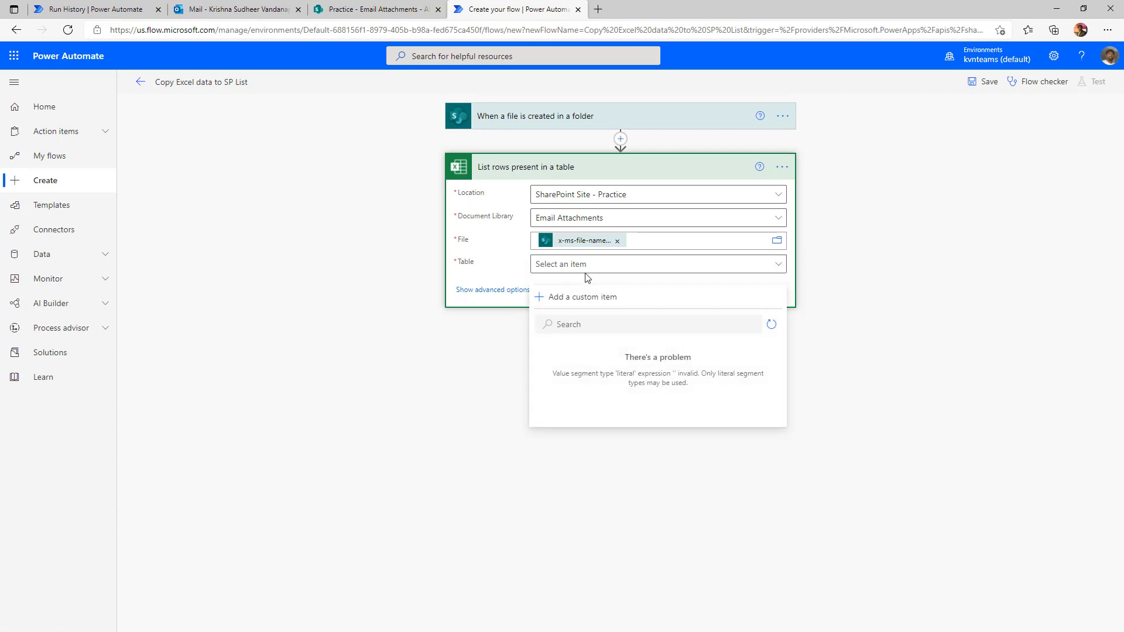
left_click(589, 269)
left_click(588, 267)
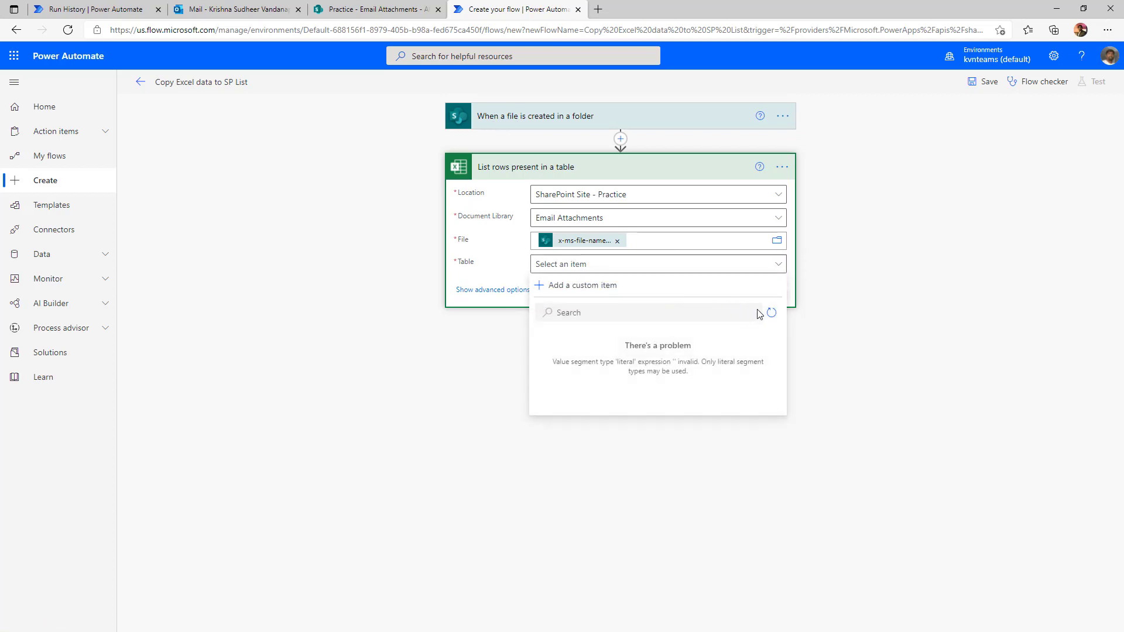
left_click(595, 292)
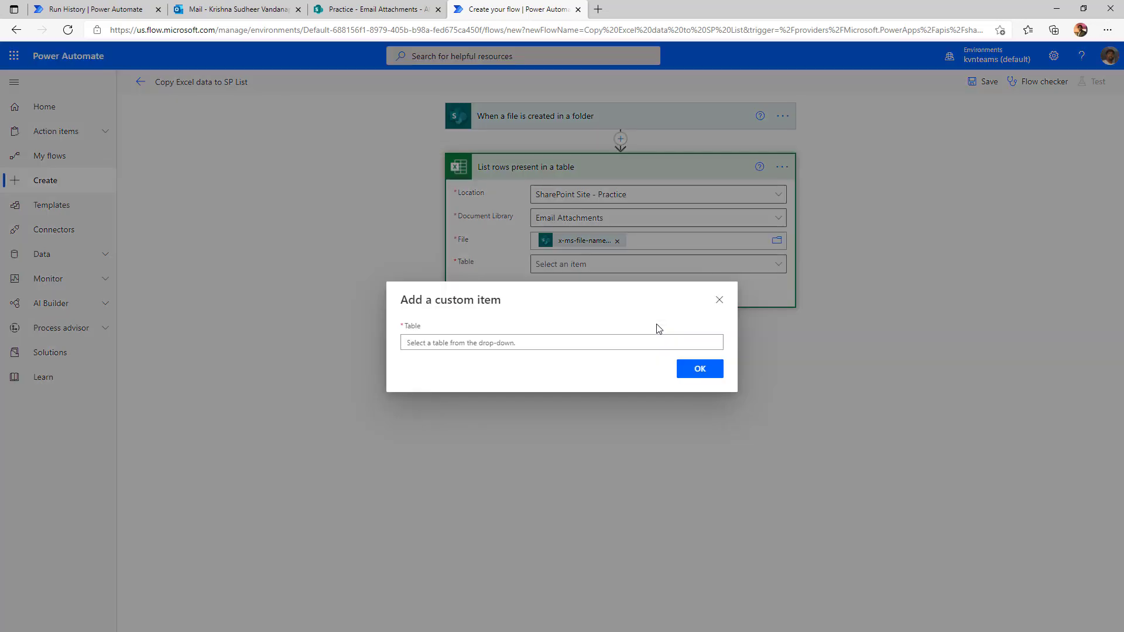
left_click(555, 344)
type("Sample")
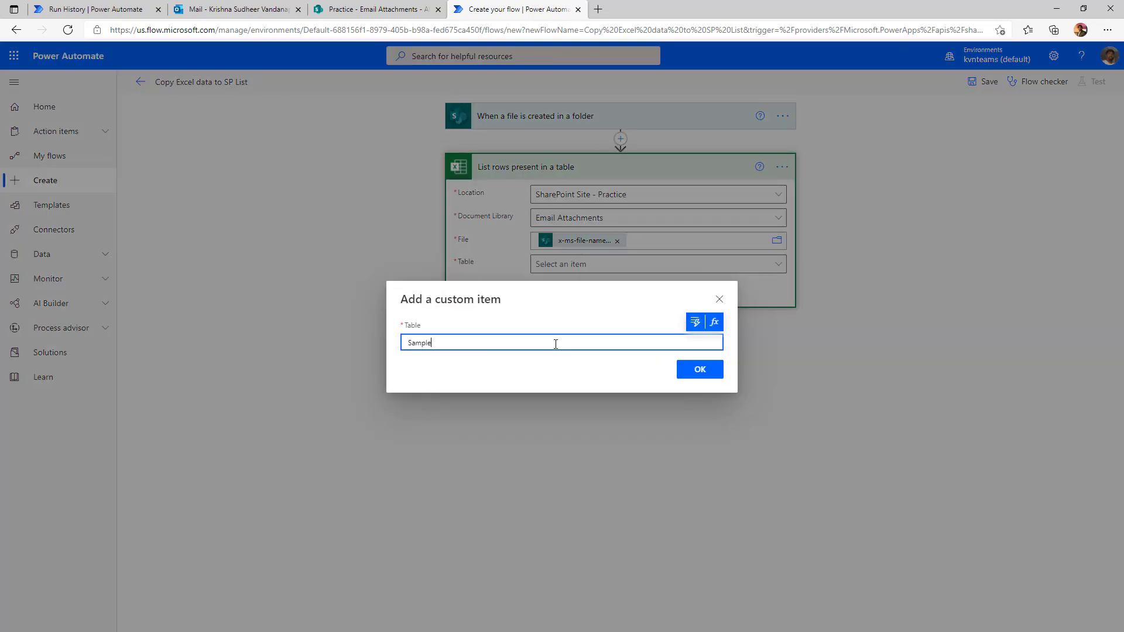
left_click(690, 375)
left_click(661, 361)
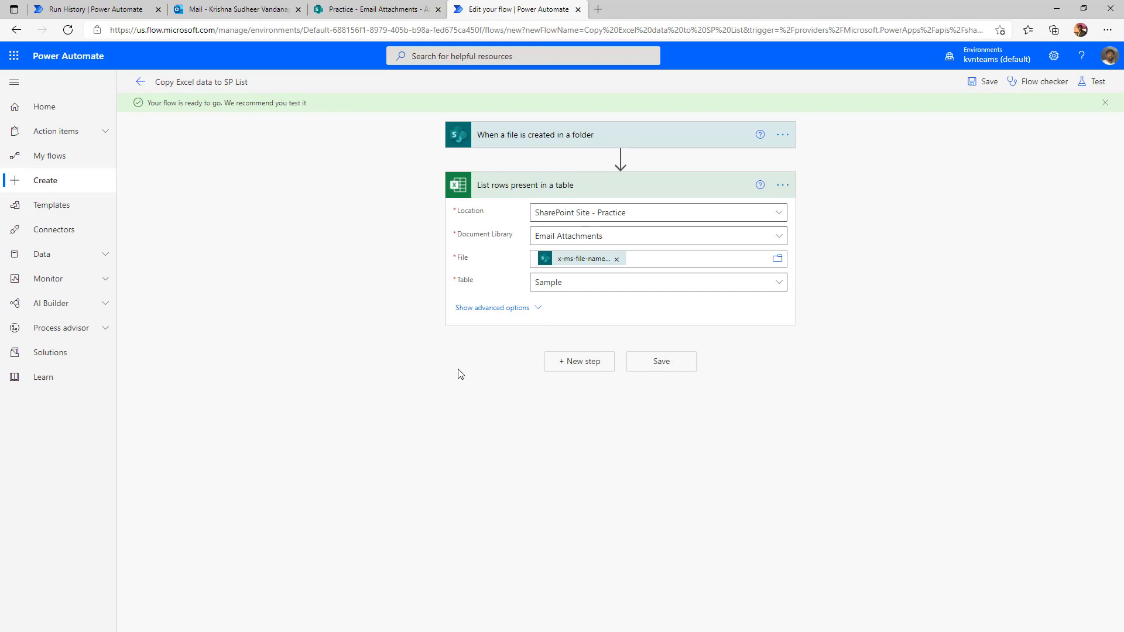
left_click(104, 8)
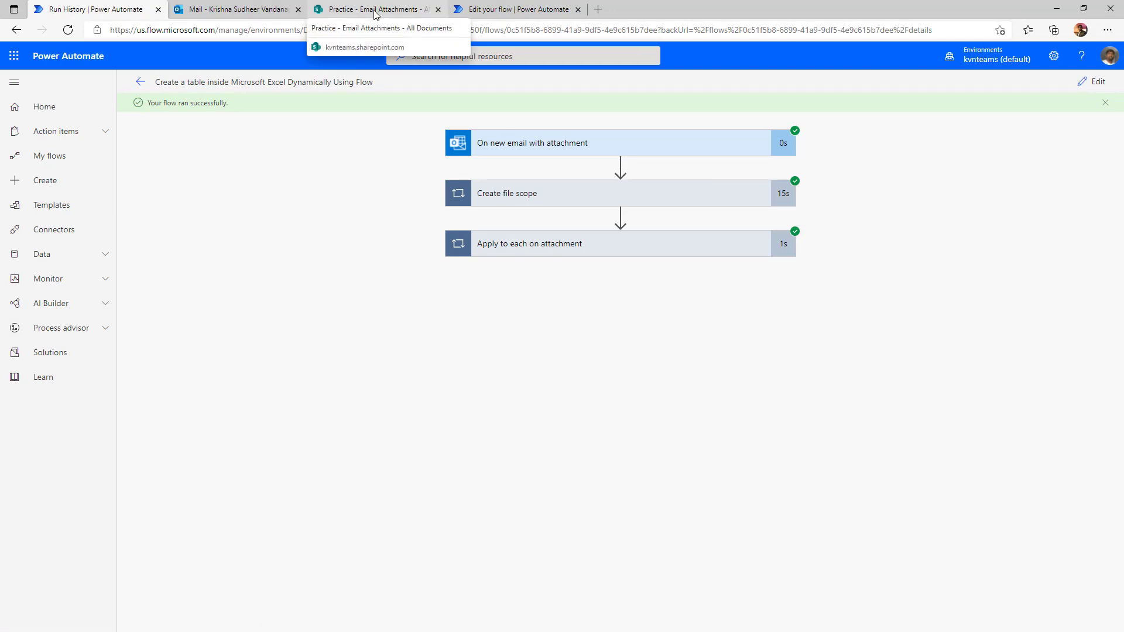
Send the Sample Report email from Outlook and return to the run history
left_click(514, 9)
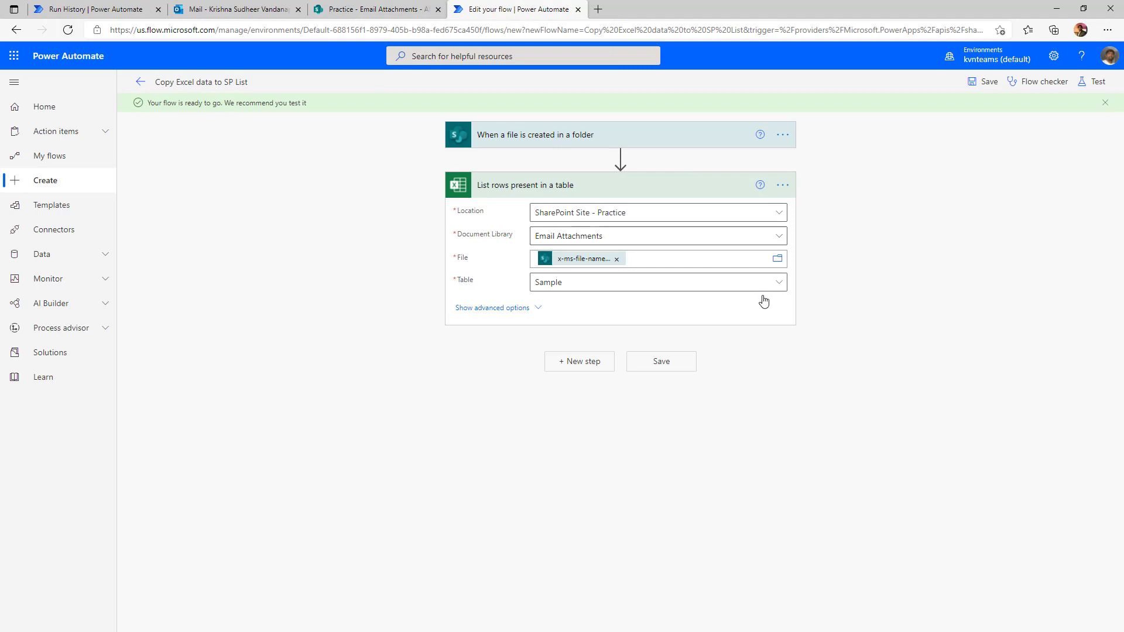
key("ctrl+2")
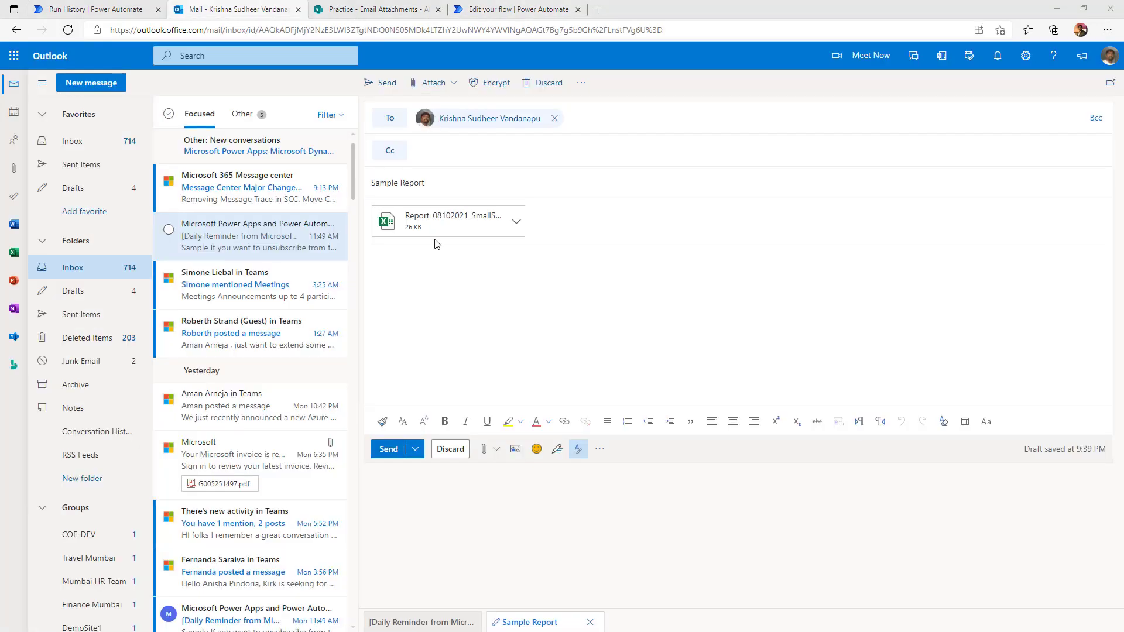
left_click(389, 449)
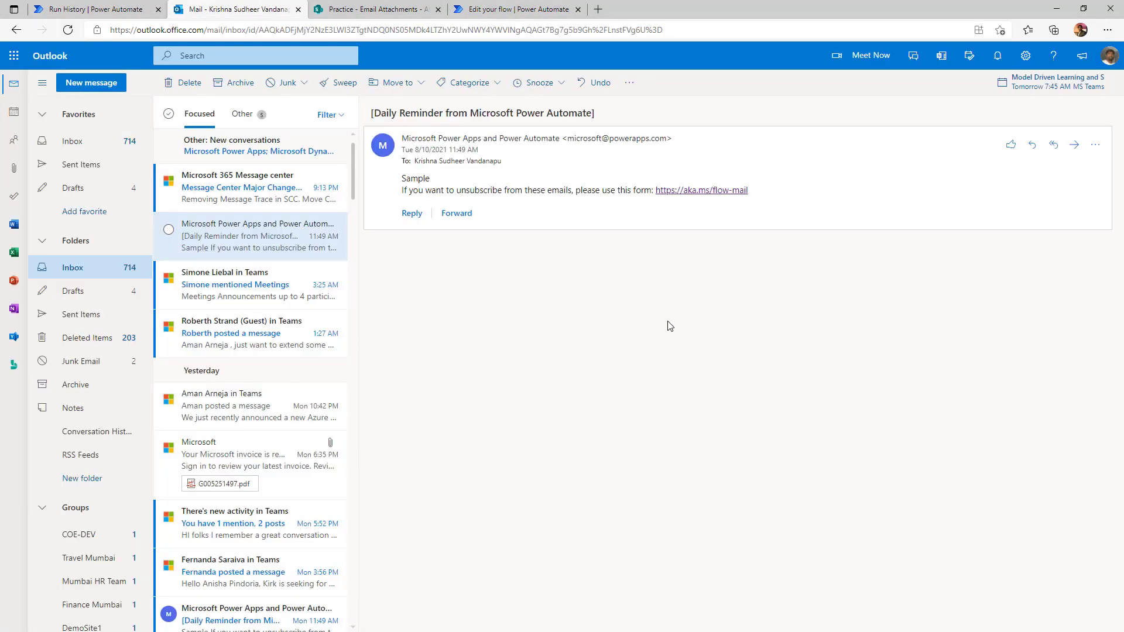
key("ctrl+1")
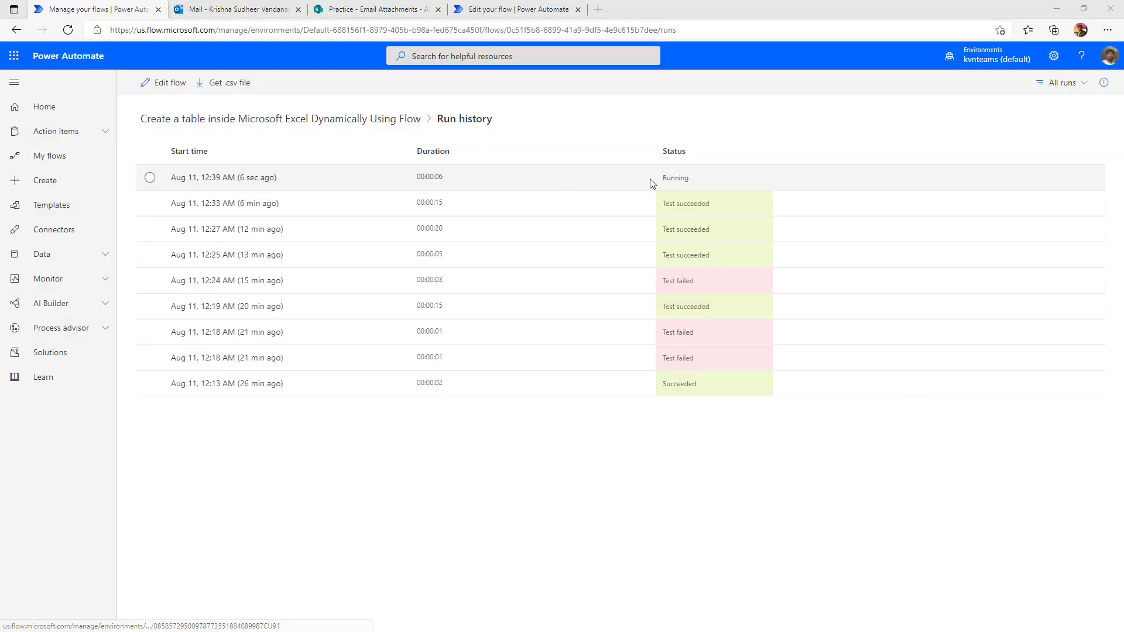
Refresh the run history and the Email Attachments library, then view the copy flow's run
key("F5")
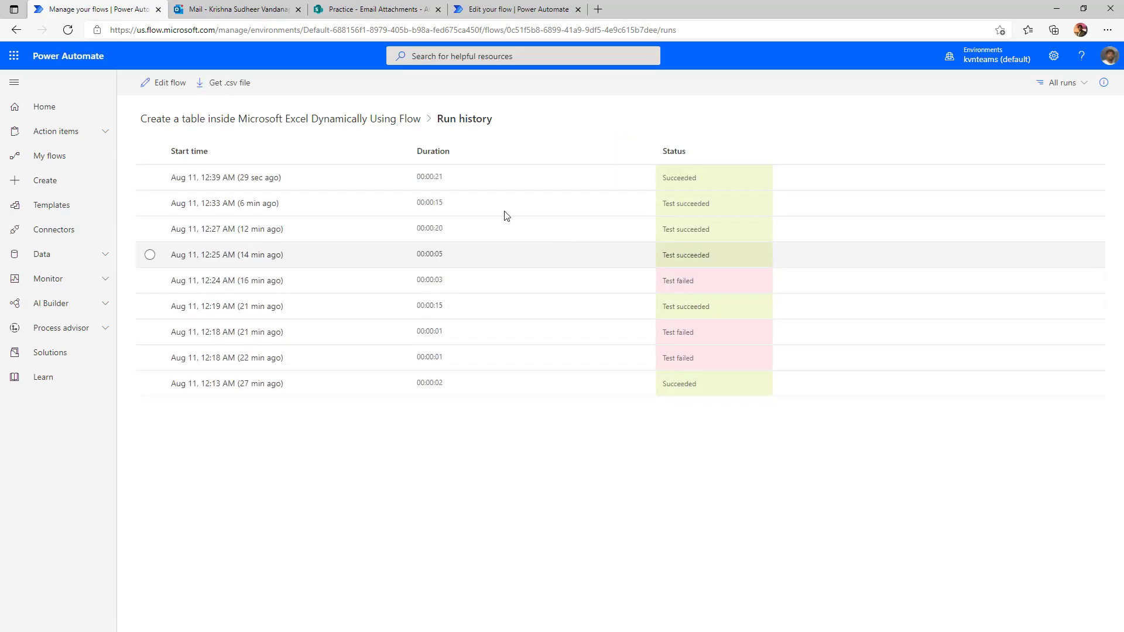
left_click(365, 9)
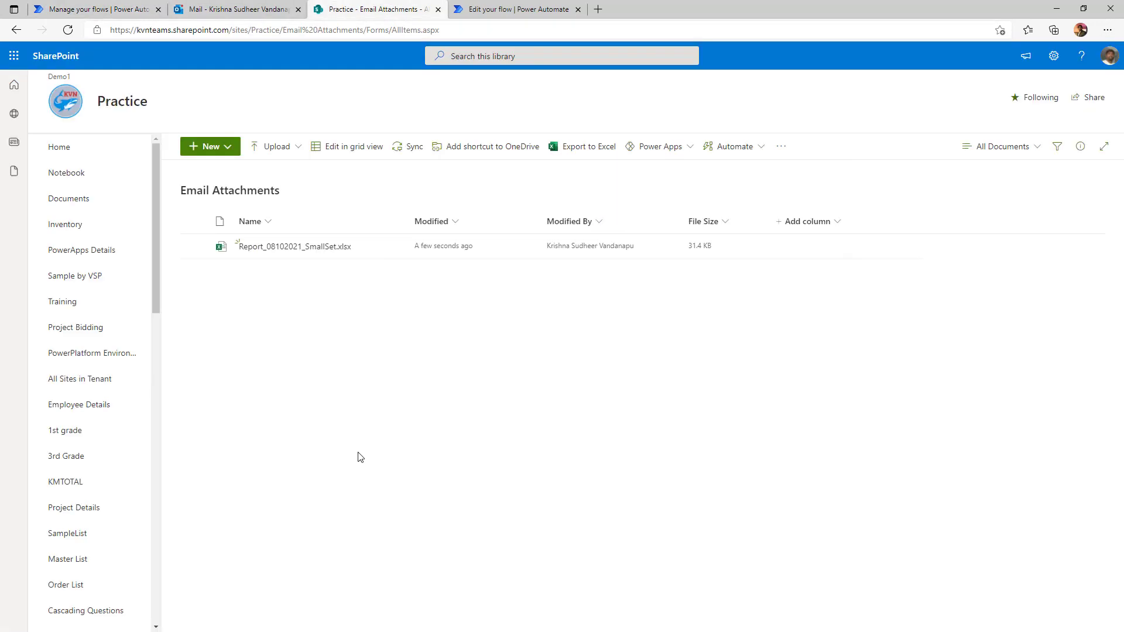
left_click(67, 30)
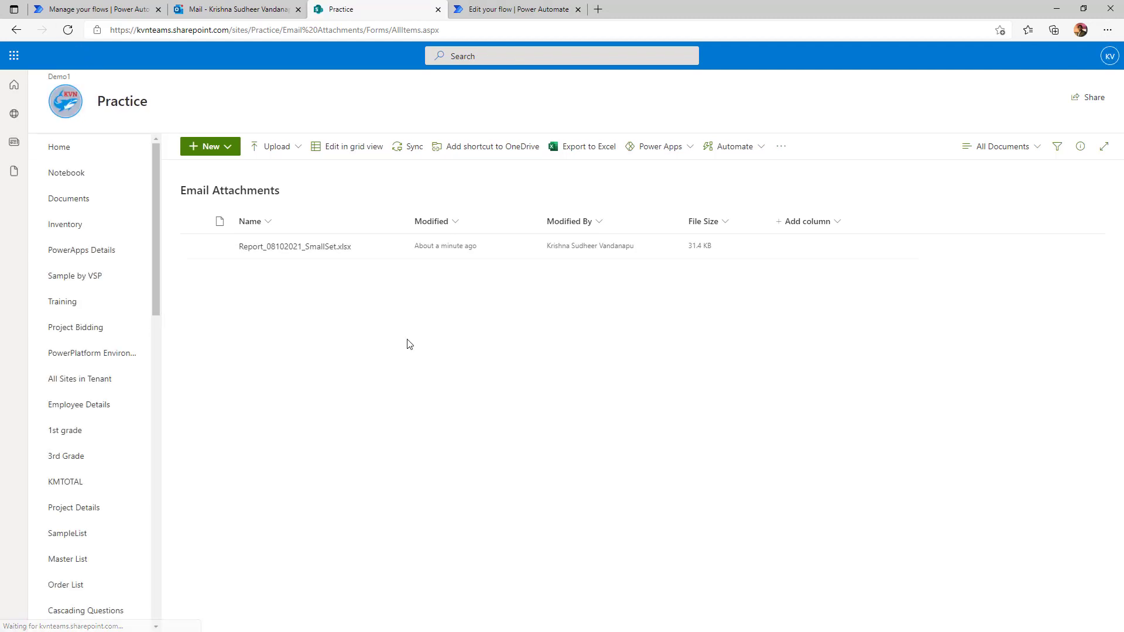
left_click(503, 10)
Open the copy flow's latest run and expand, then collapse, the List rows step output
left_click(140, 81)
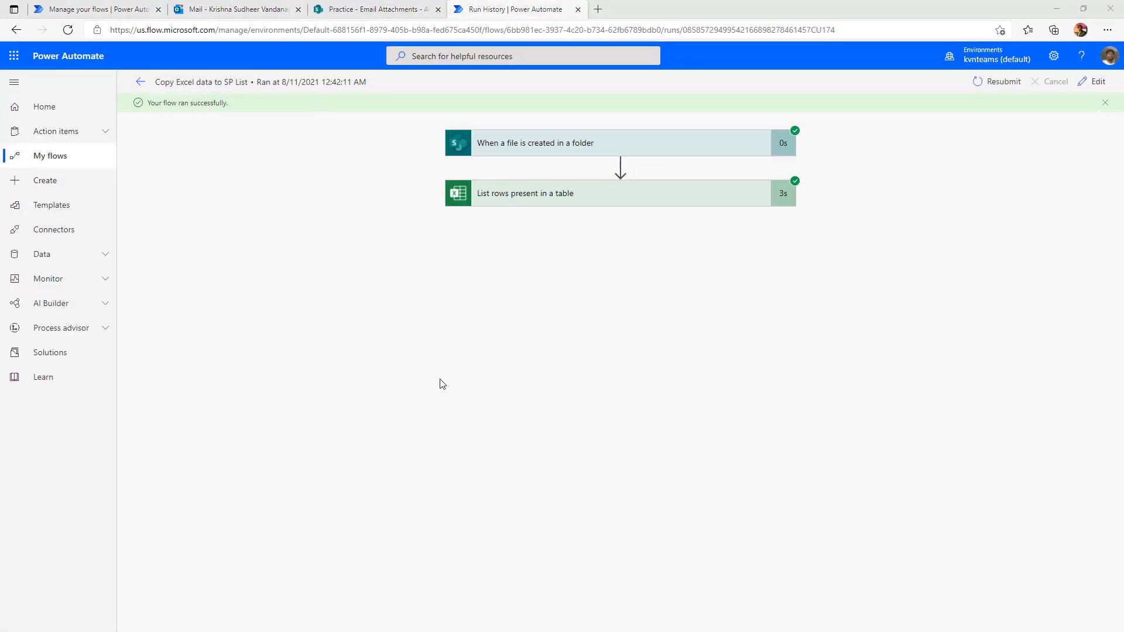
left_click(575, 202)
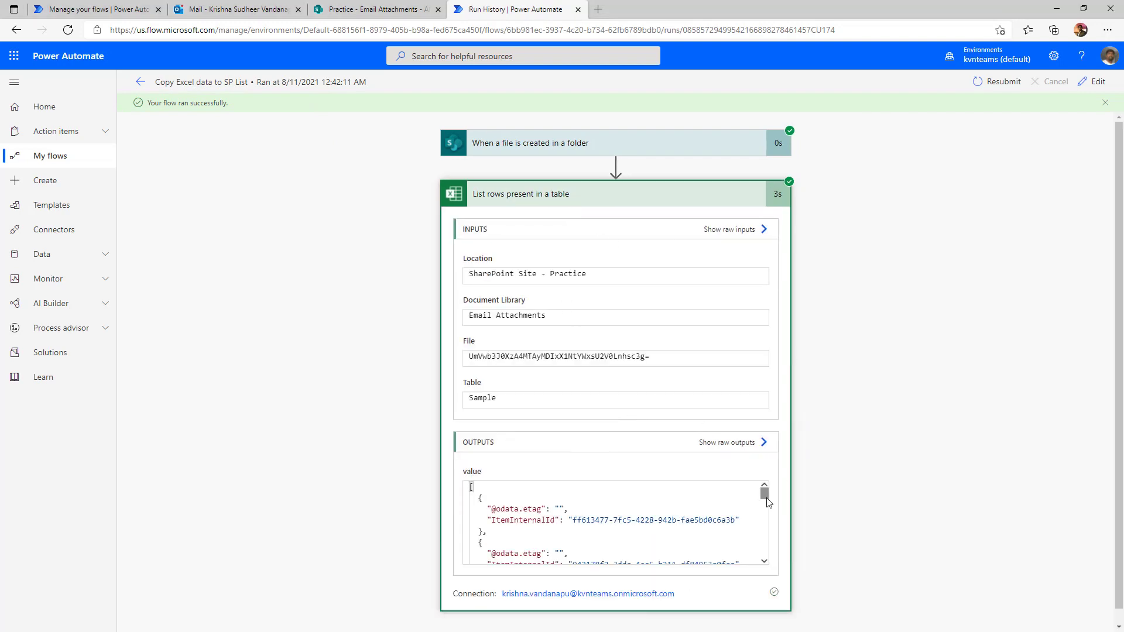
left_click(725, 201)
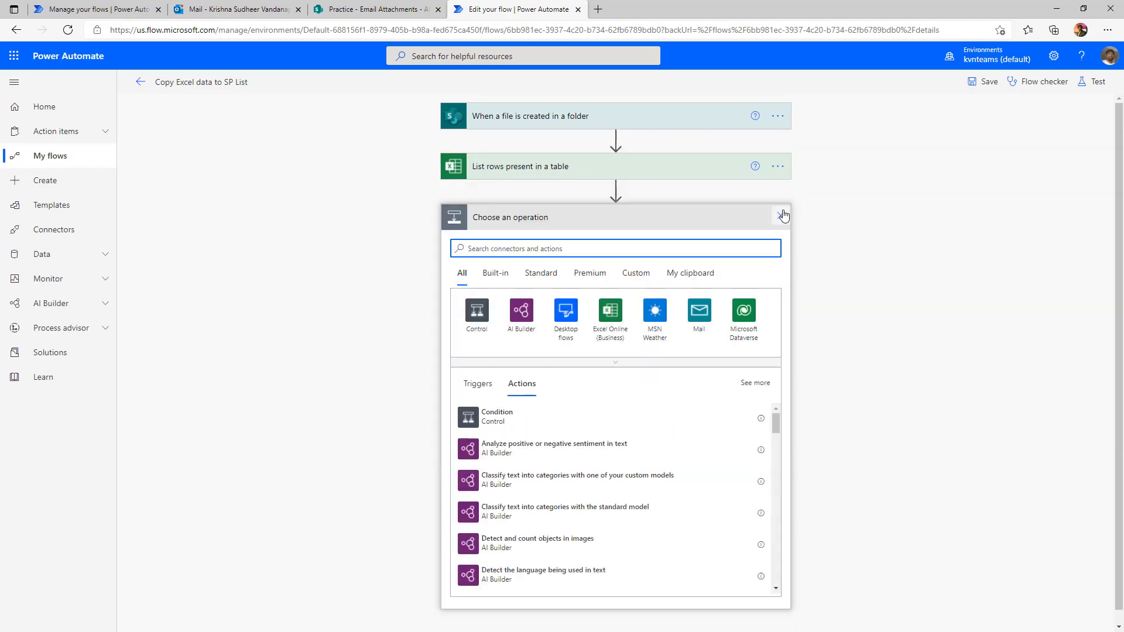
Add a Compose step with length(outputs('List_rows_present_in_a_table')?['body/value'])
type("compose")
left_click(503, 417)
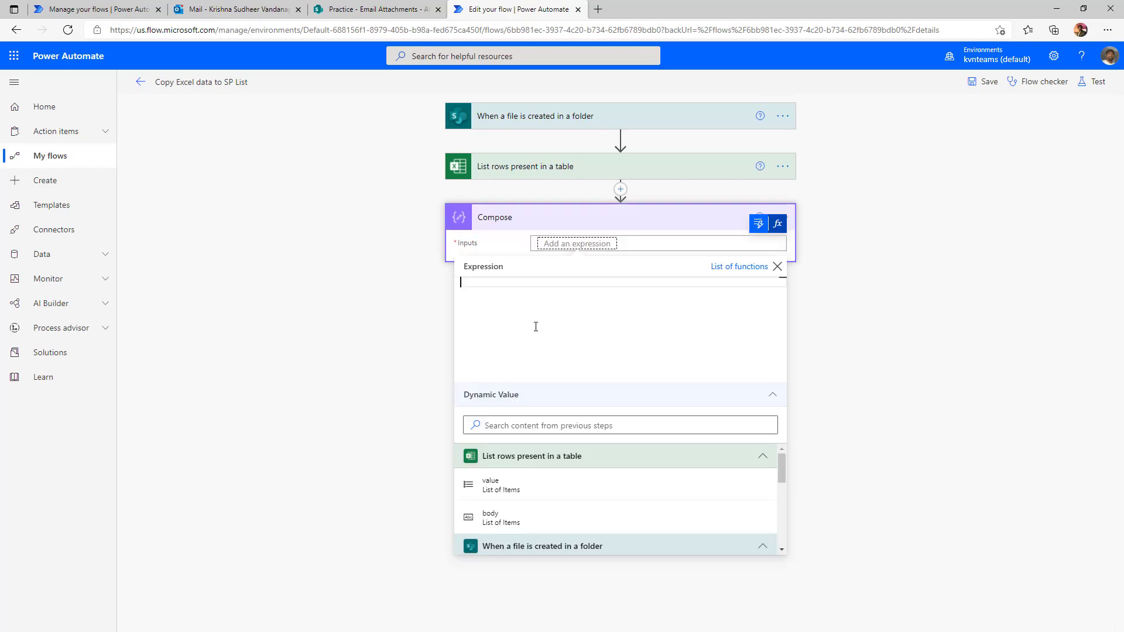
type("len")
left_click(516, 293)
left_click(512, 492)
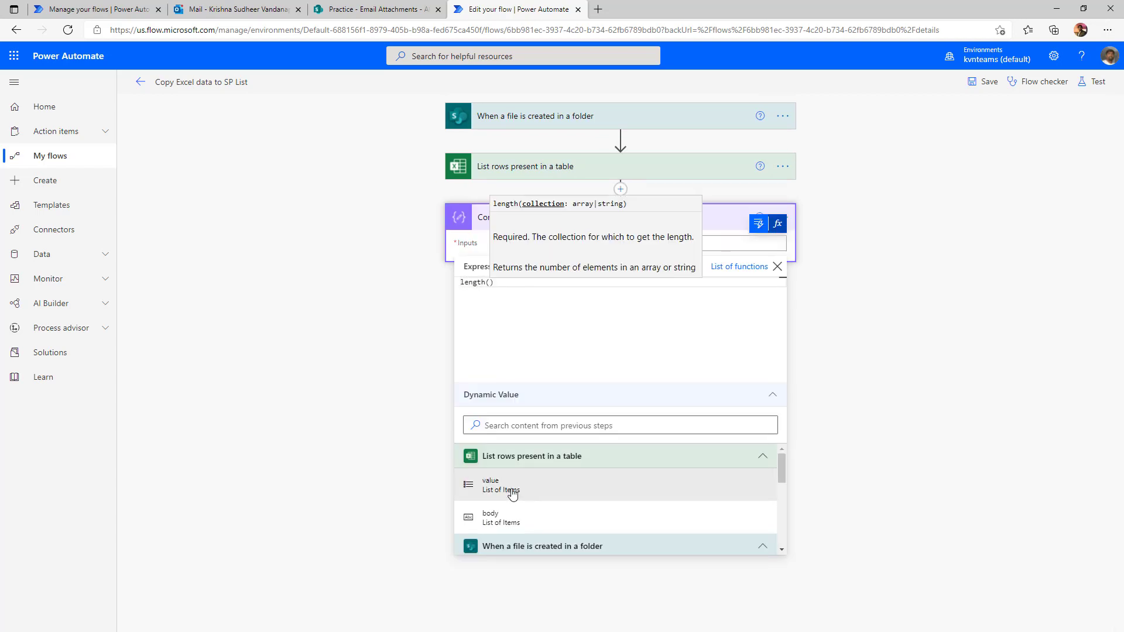
left_click(890, 381)
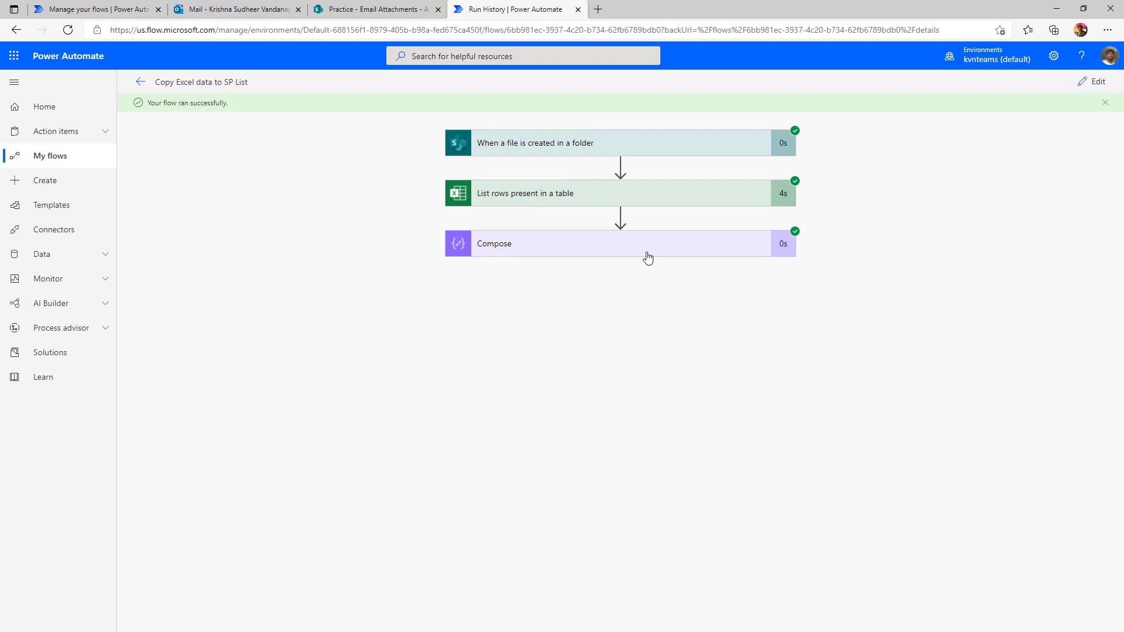
Check the test run's Compose output showing a row count of 256
left_click(646, 255)
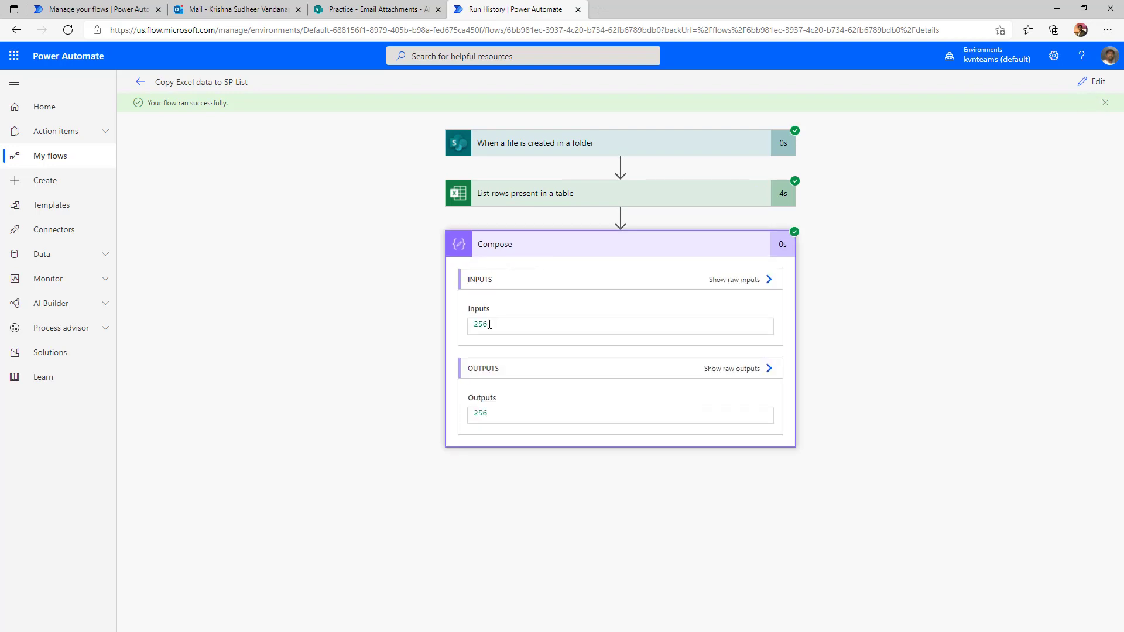
left_click_drag(490, 323, 471, 326)
left_click(837, 340)
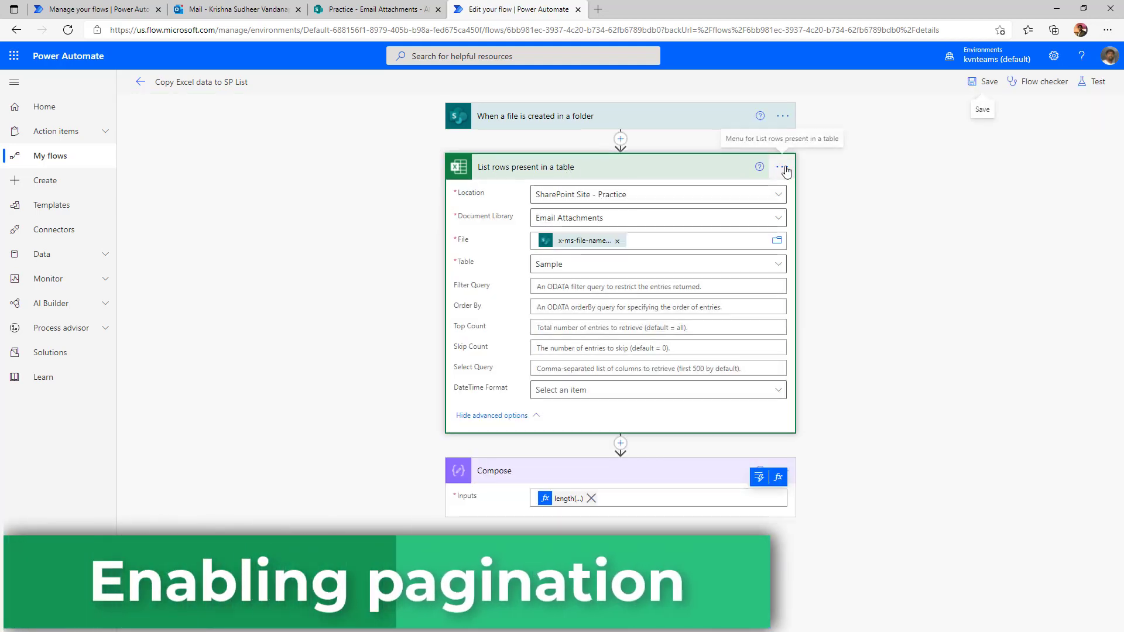
Turn on pagination for List rows present in a table with a threshold of 100000
left_click(785, 168)
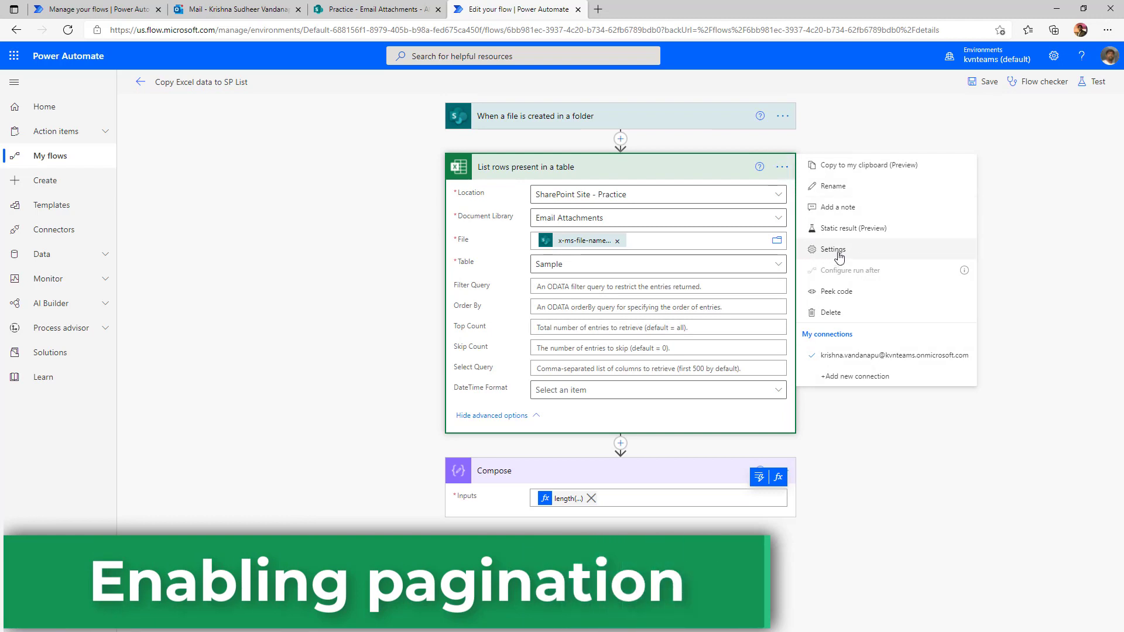
left_click(837, 251)
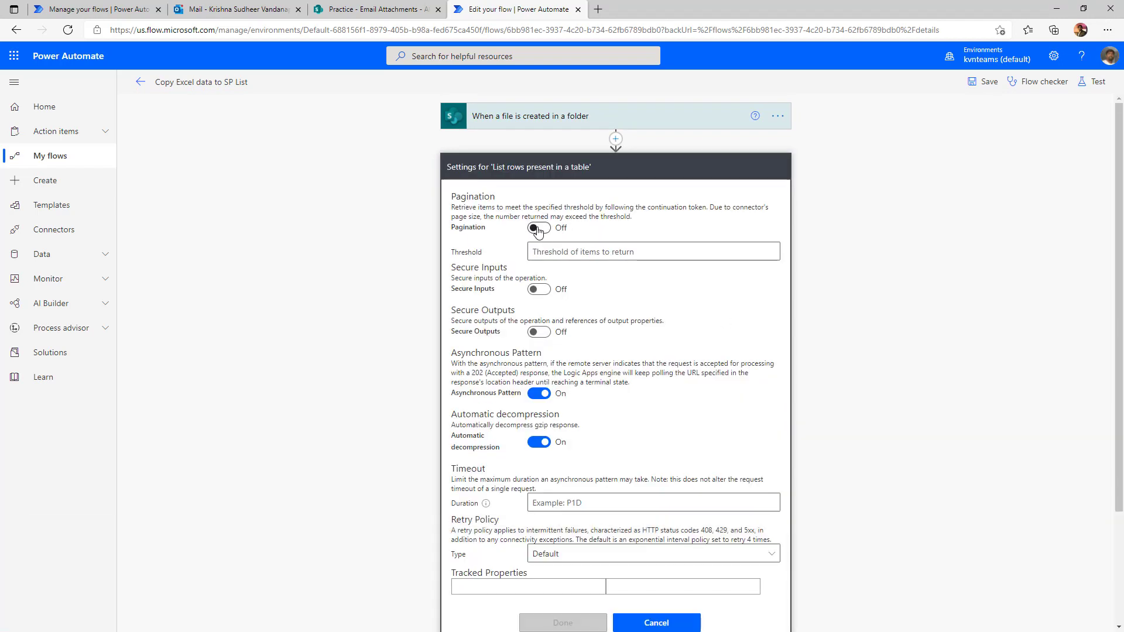
left_click(537, 229)
left_click(543, 251)
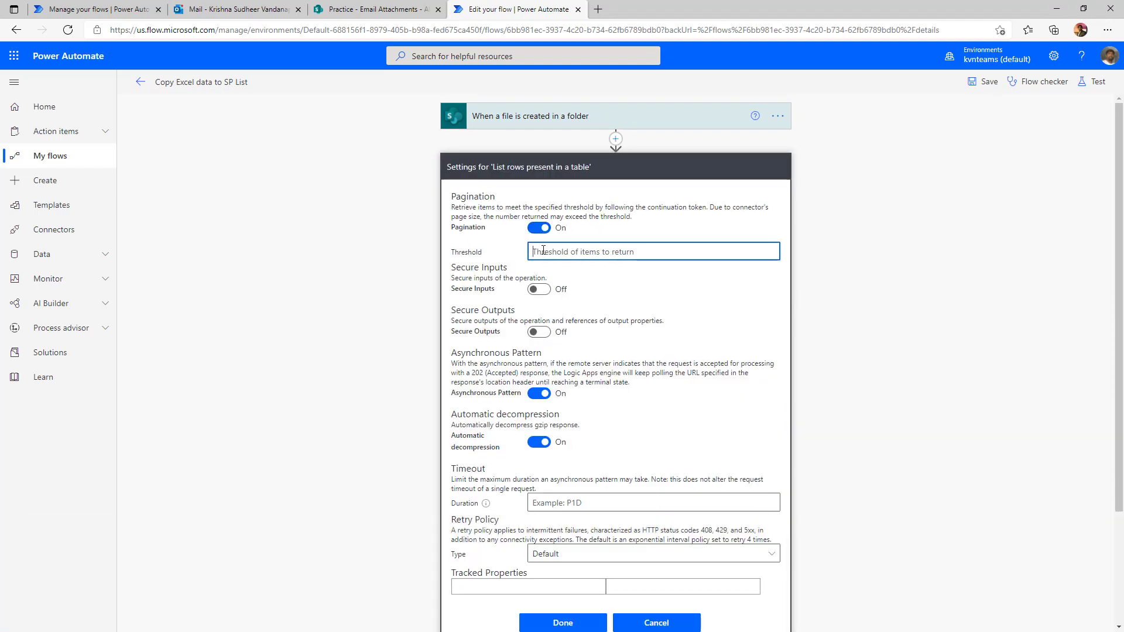
type("100000")
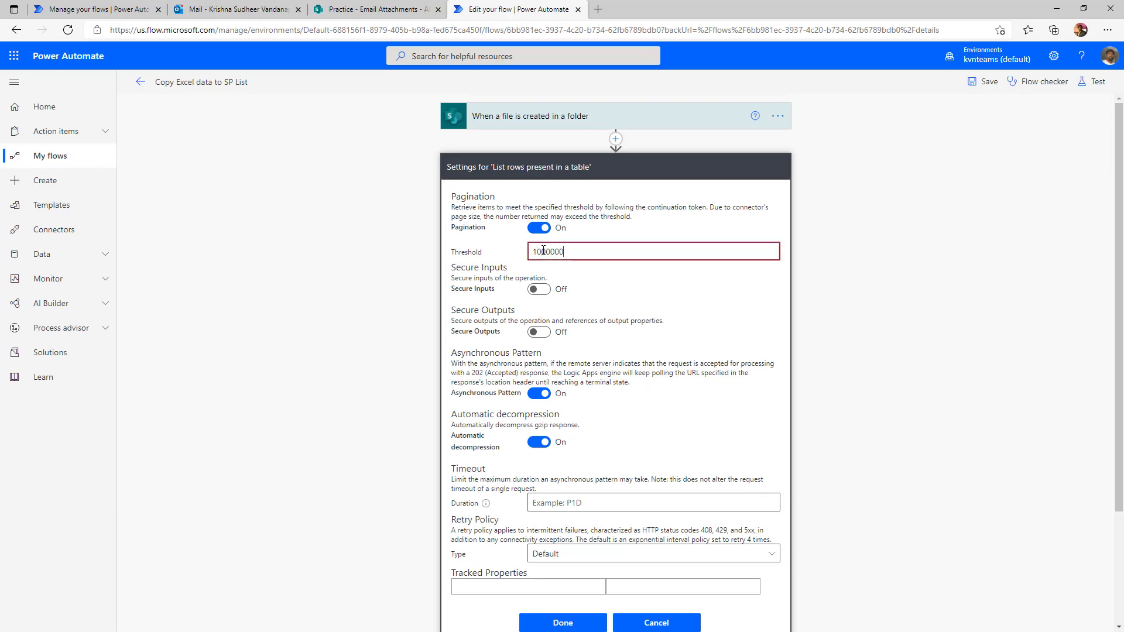
type("0")
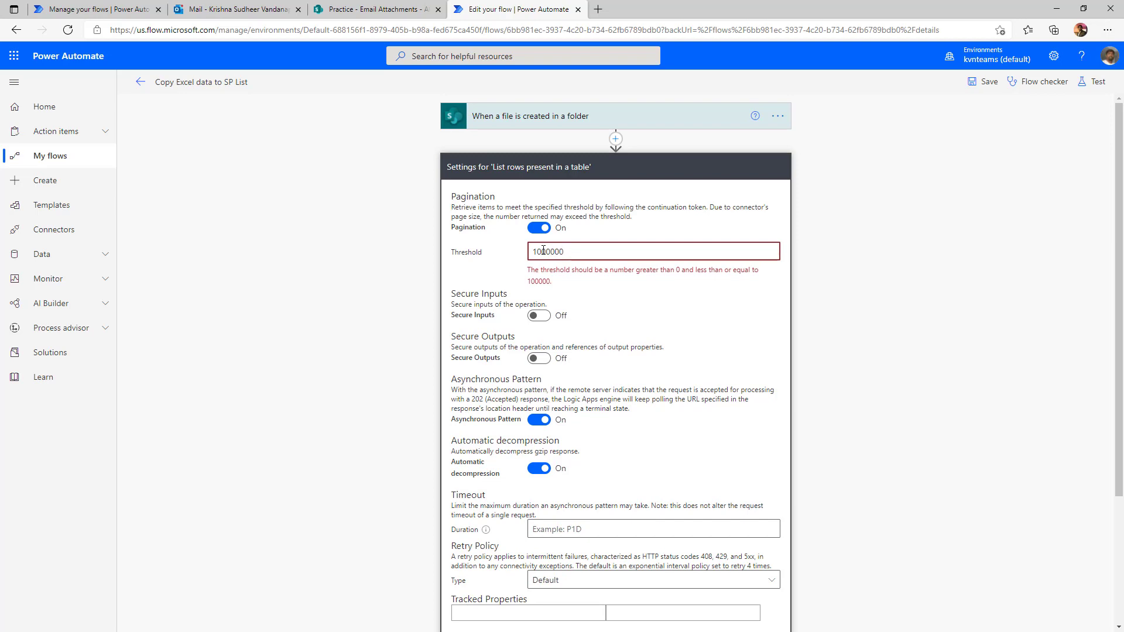
key("BackSpace")
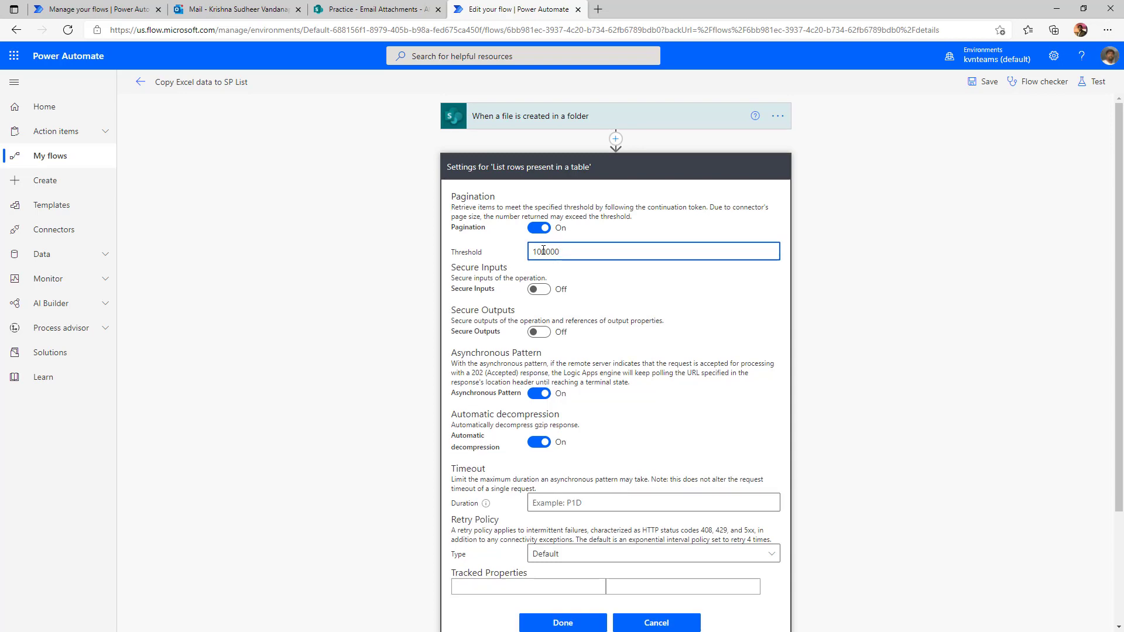
left_click(576, 622)
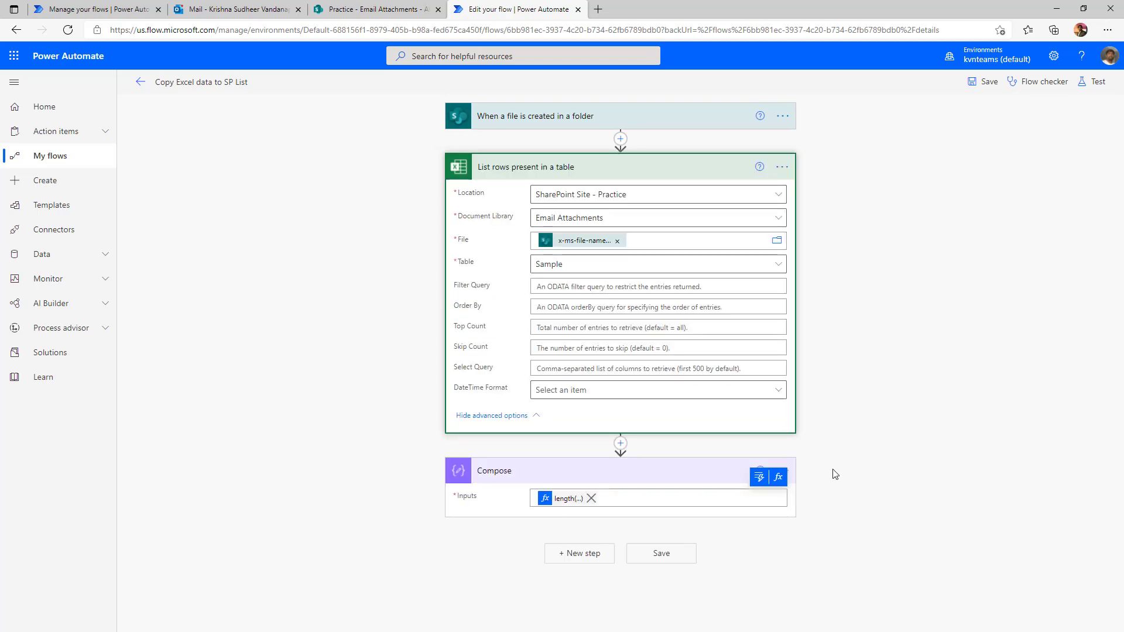
Save and test with the recent successful trigger, confirming Compose now returns 100096
left_click(1092, 81)
left_click(979, 198)
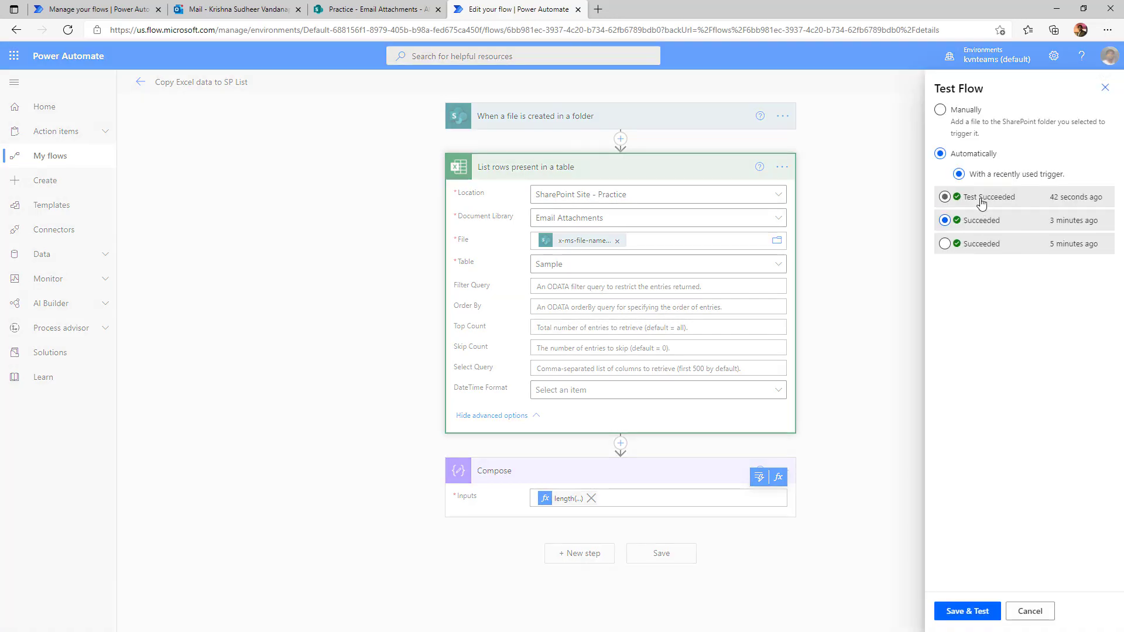
left_click(955, 612)
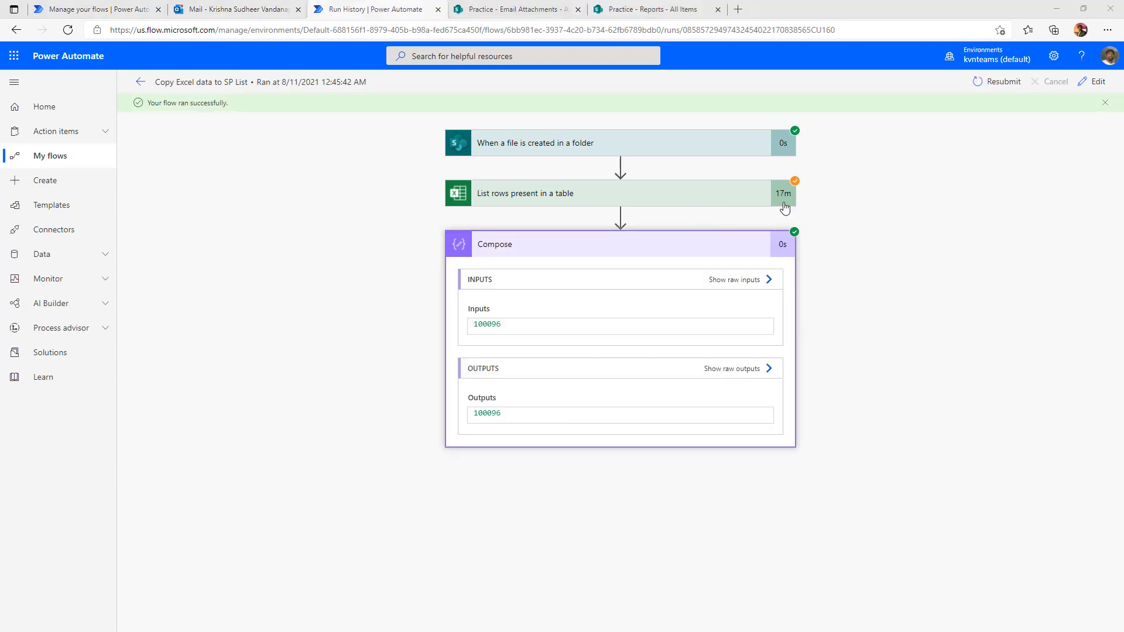
mouse_move(785, 204)
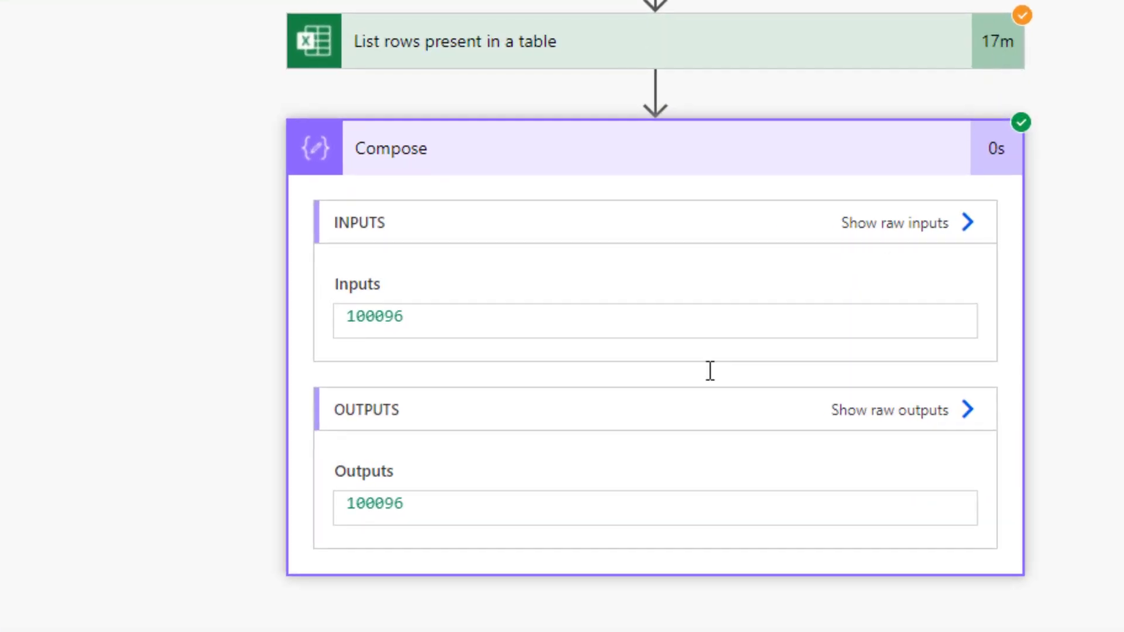
left_click_drag(424, 332, 346, 332)
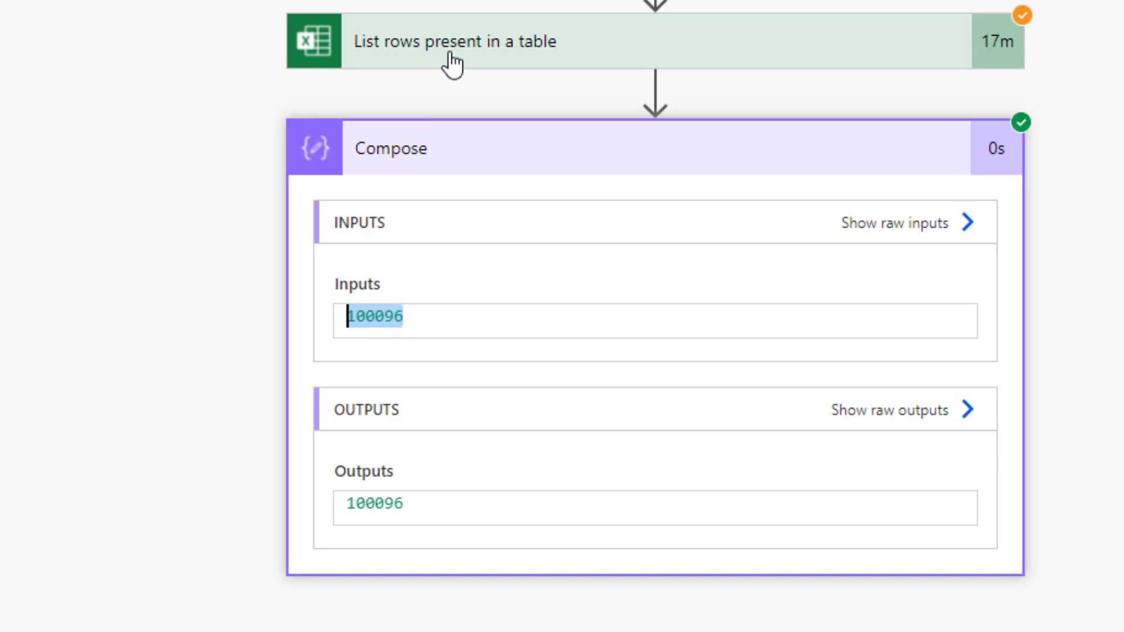
left_click(431, 327)
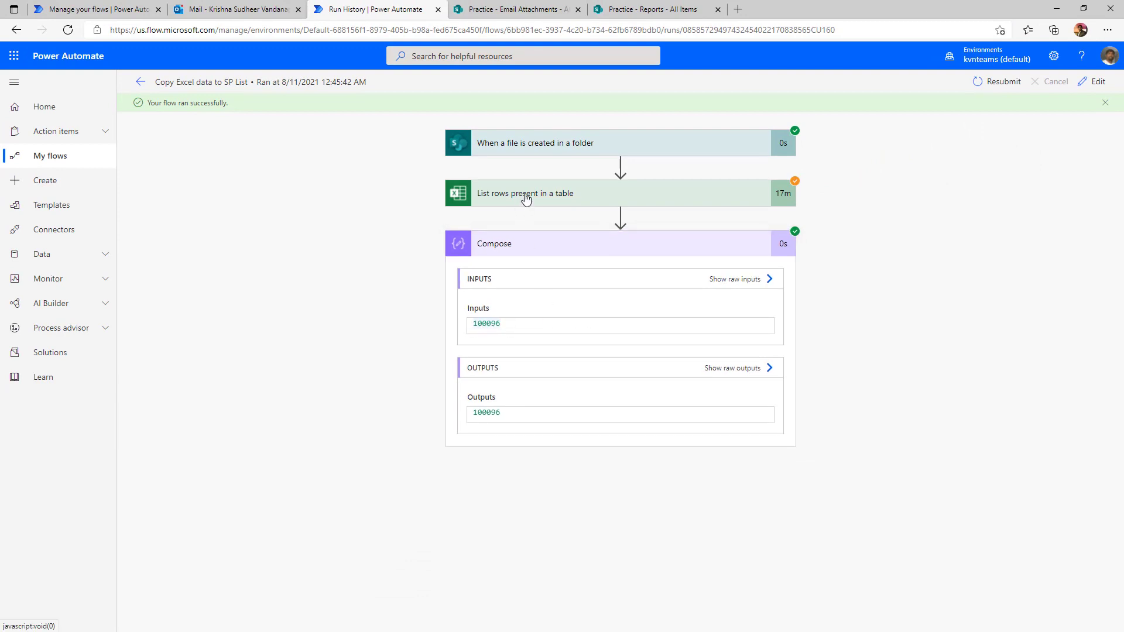
Enter the Filter Query Segment ne '' in List rows' advanced options, checking Excel's columns
left_click(1089, 82)
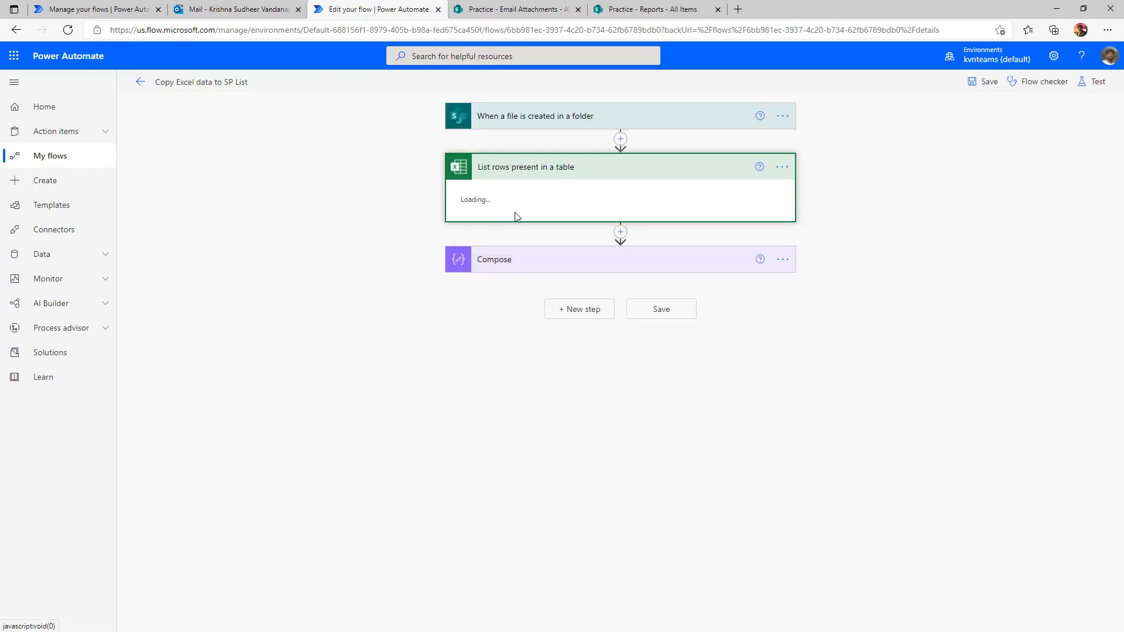
left_click(498, 292)
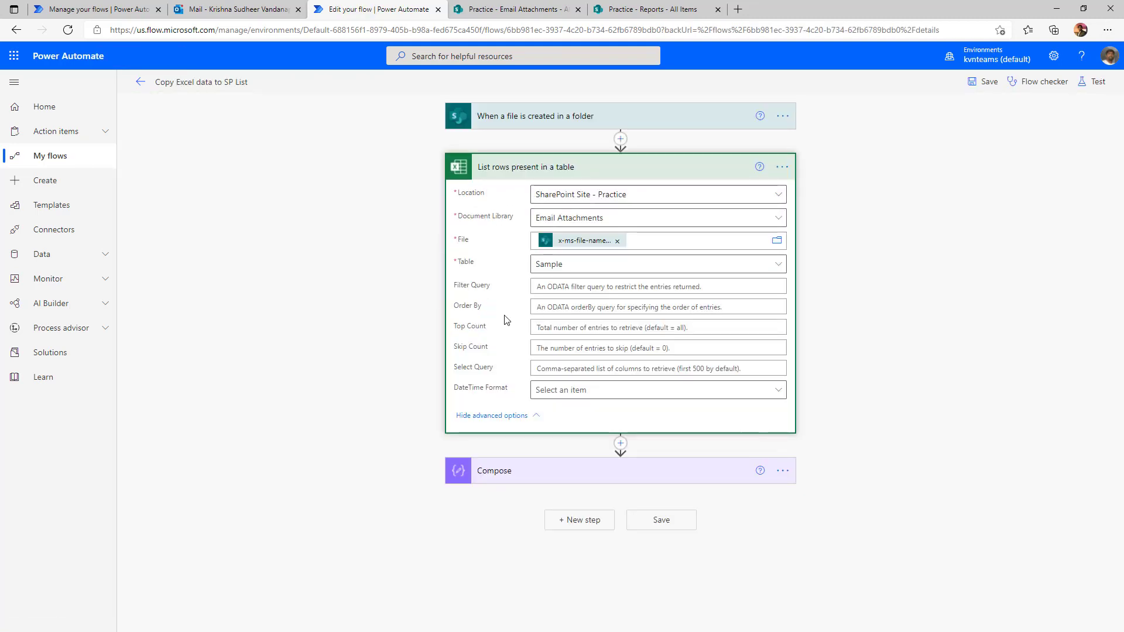
key("alt+Tab")
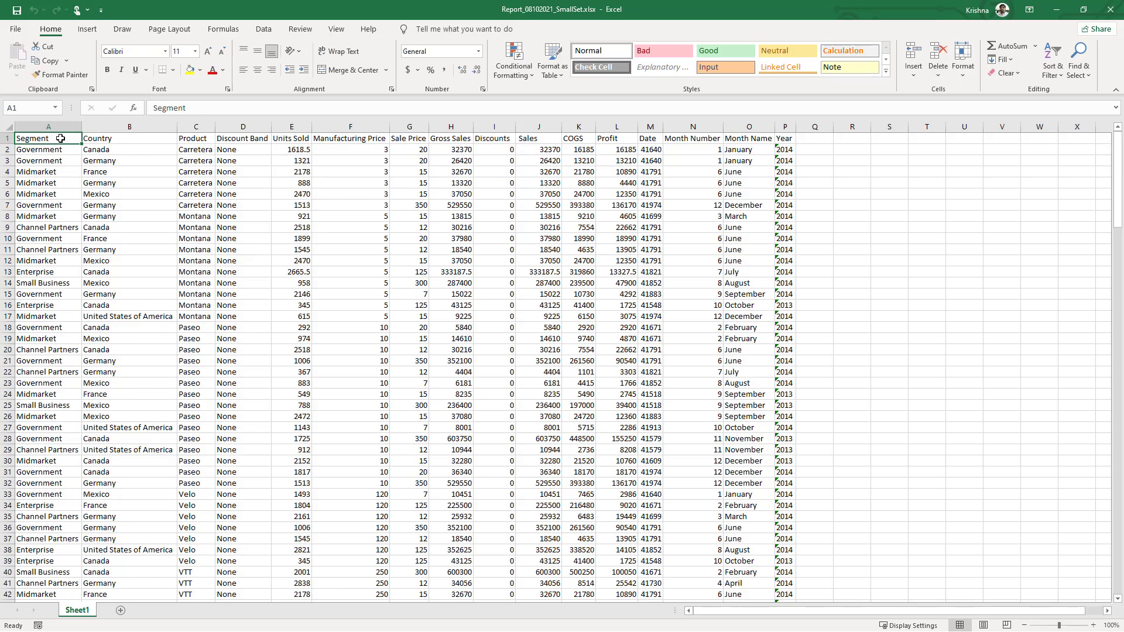
key("alt+Tab")
left_click(566, 282)
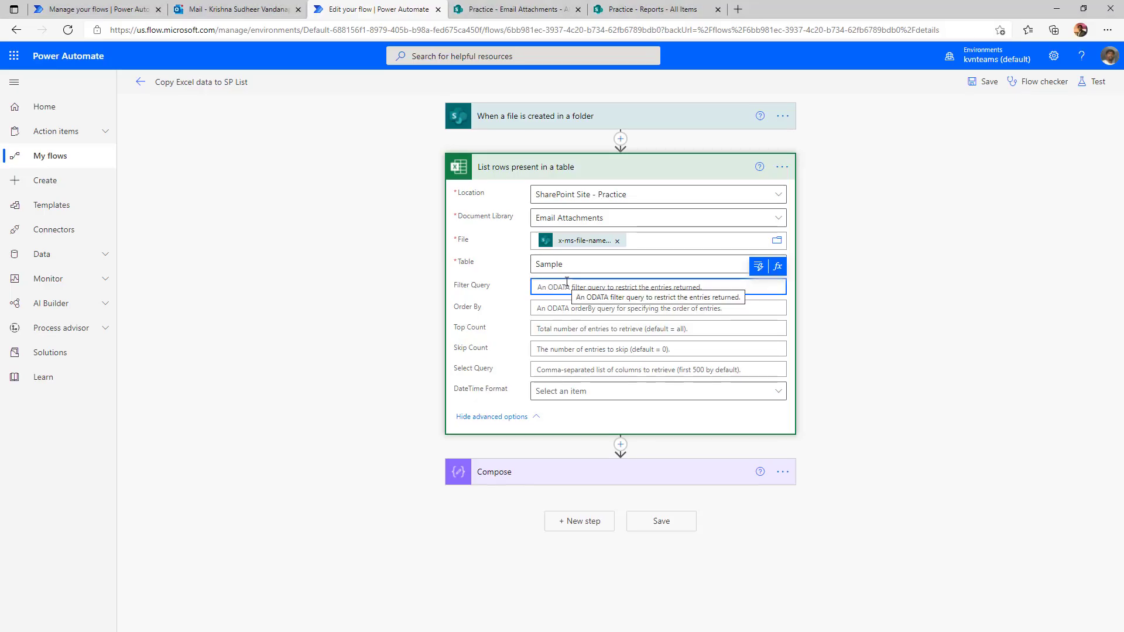
type("Segment he")
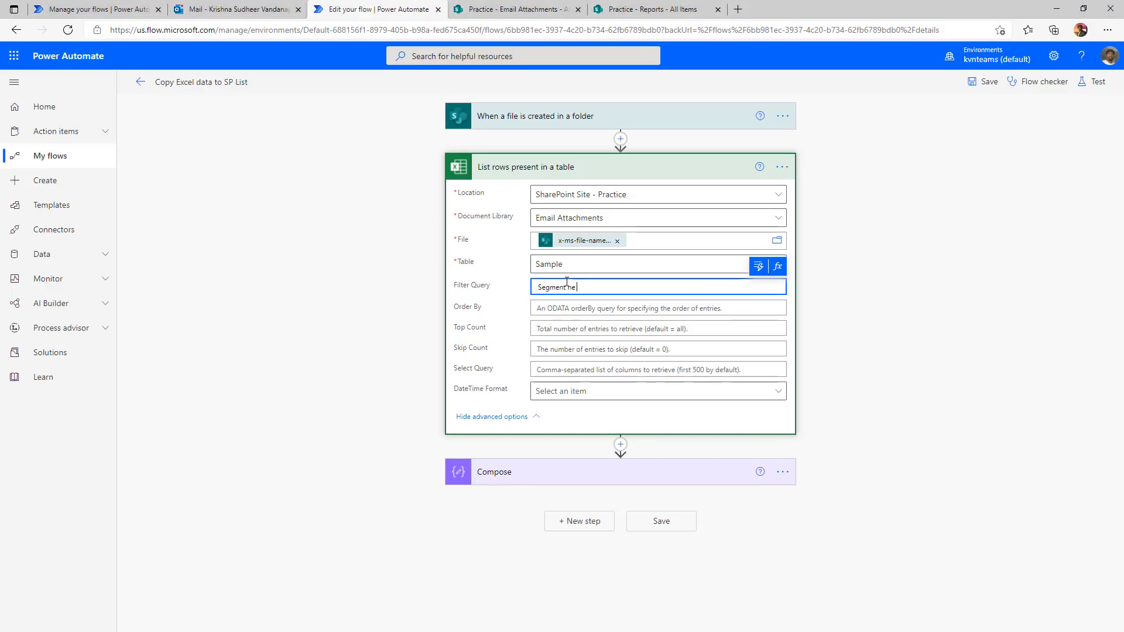
type(" '")
type("'")
left_click(1092, 81)
Test with the latest trigger run and confirm Compose counts 200 rows
left_click(940, 153)
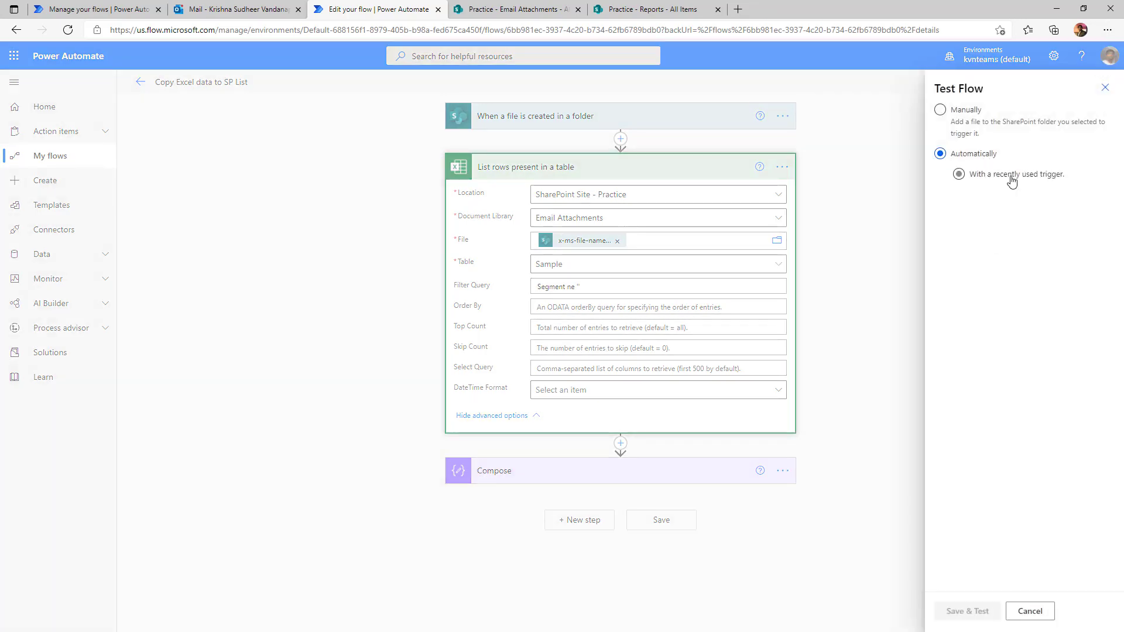
left_click(989, 201)
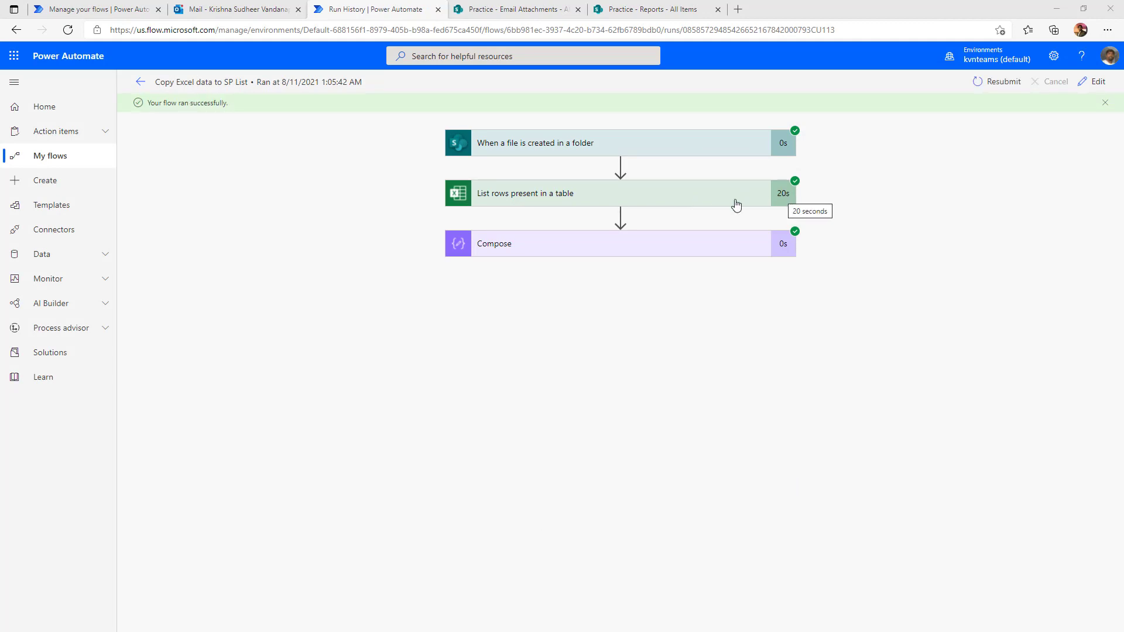
left_click(662, 246)
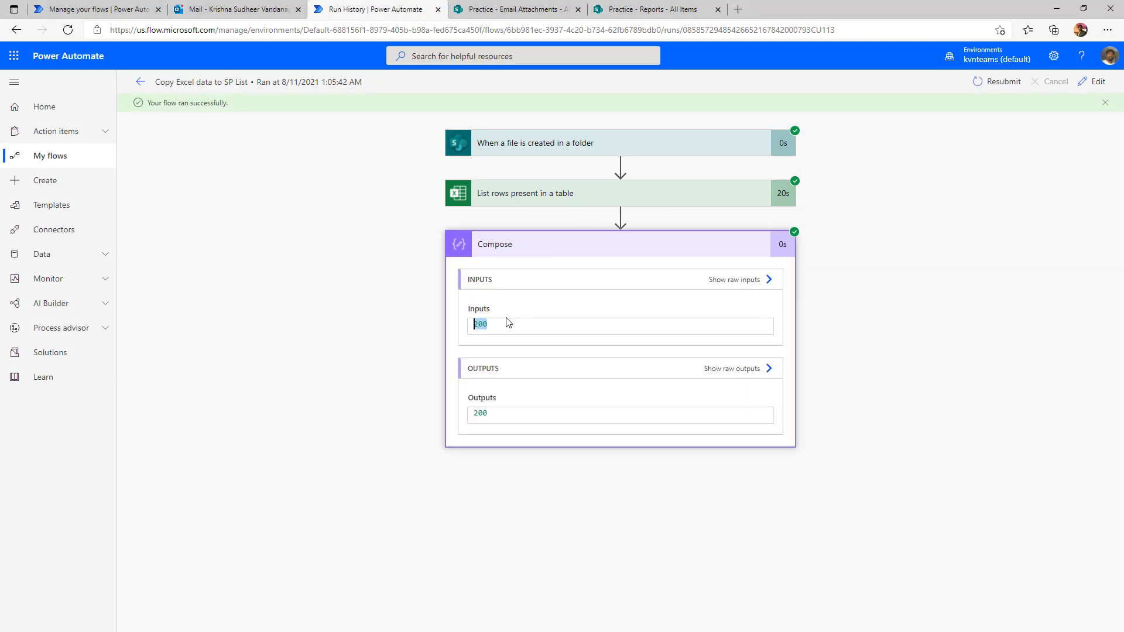
left_click(503, 323)
key("shift+Home")
left_click(858, 346)
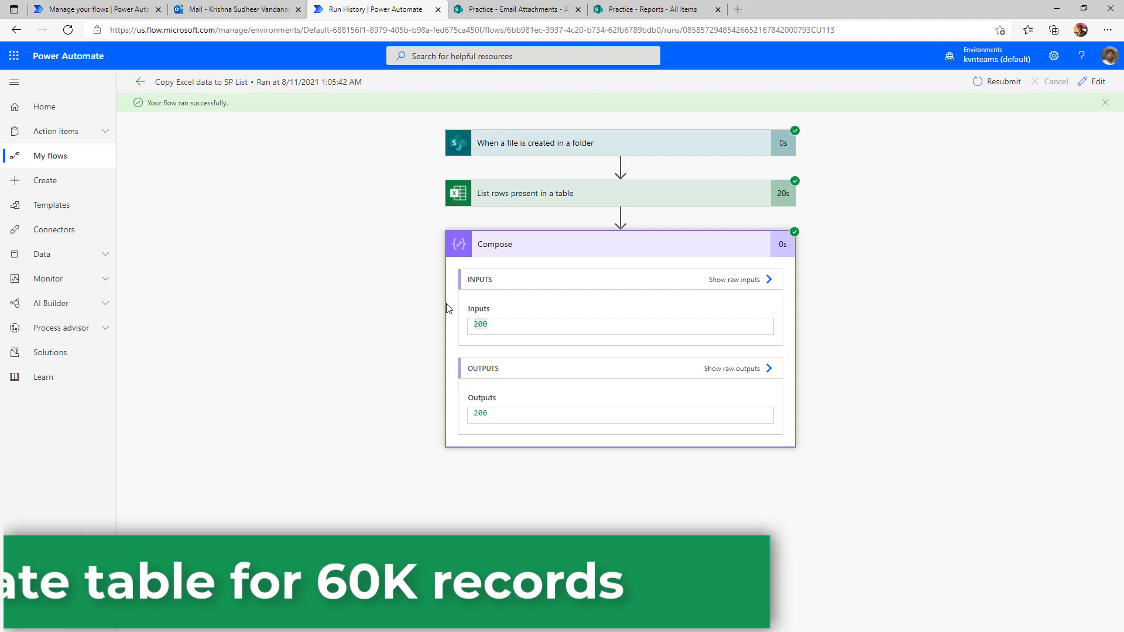
Send 'Large set of report' with Report_08102021_LargeSet.xlsx attached
left_click(285, 9)
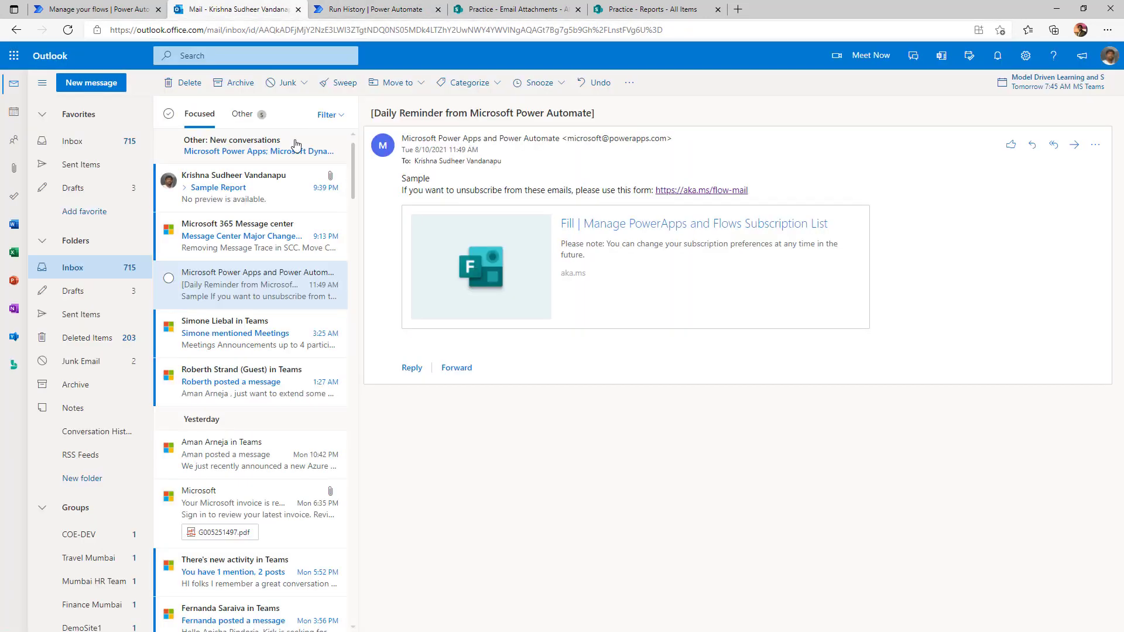
left_click(97, 87)
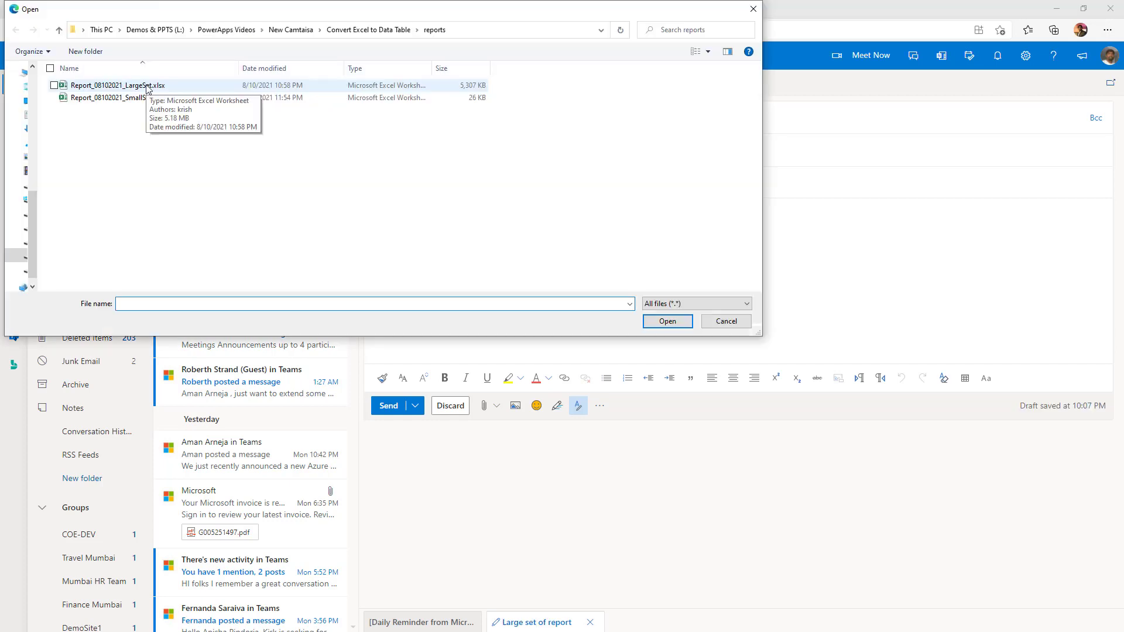
left_click(117, 86)
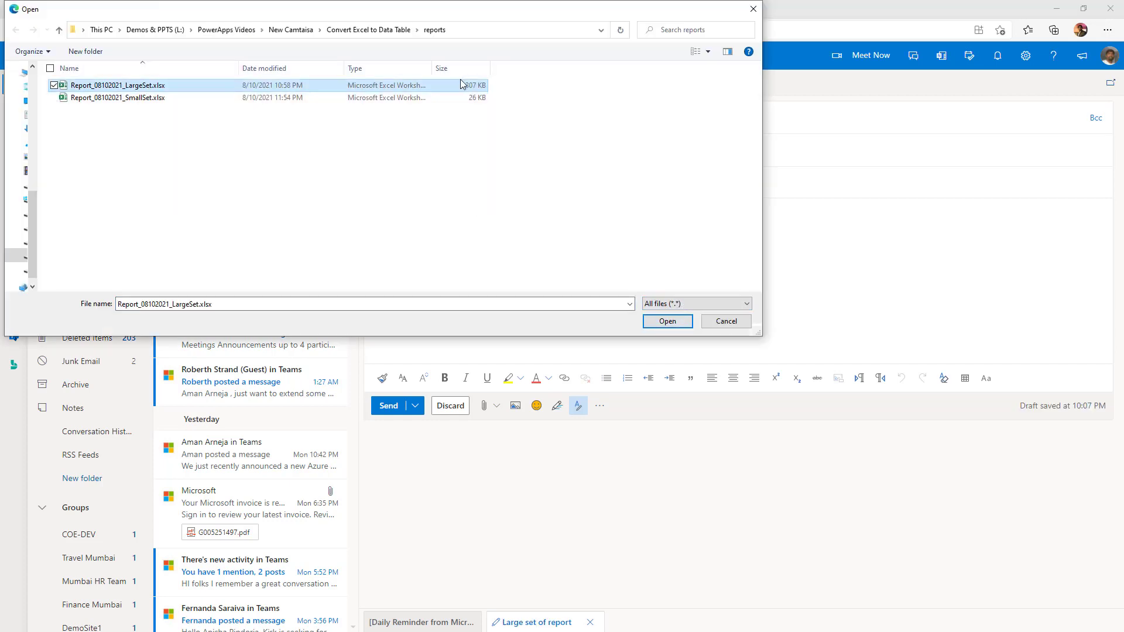
left_click(668, 320)
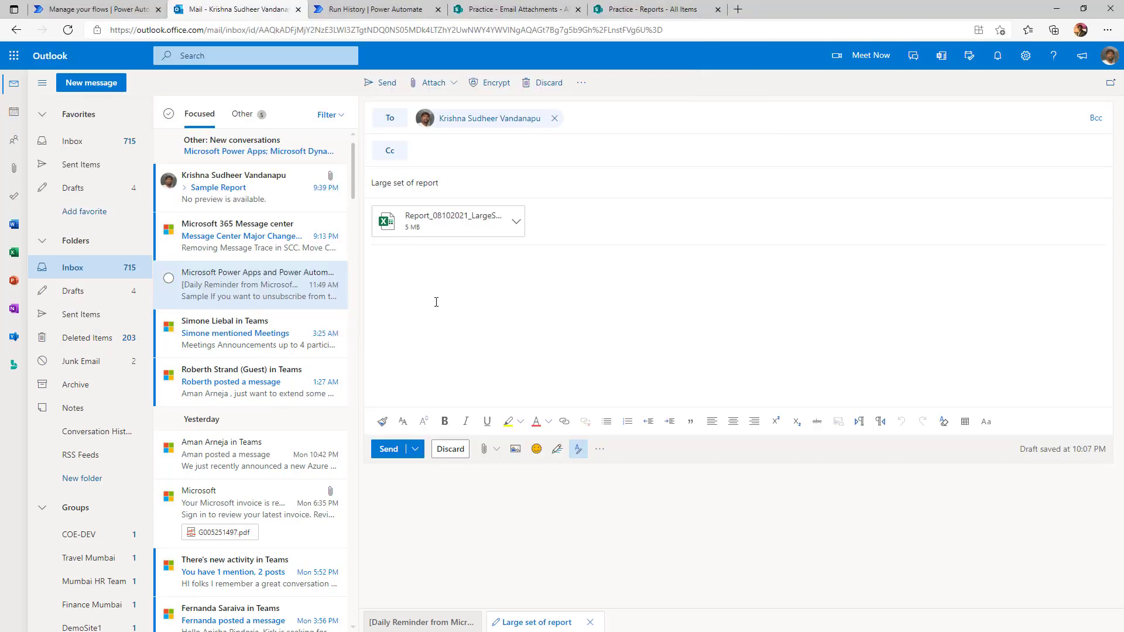
left_click(383, 449)
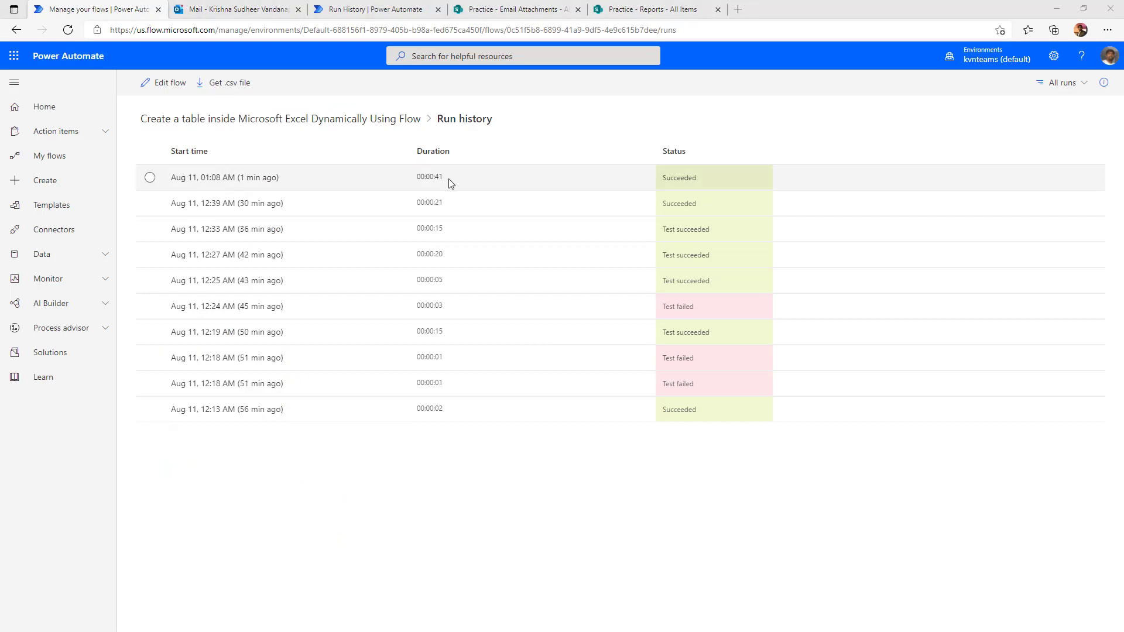
Note the latest run's 41-second duration and confirm the LargeSet workbook reached Email Attachments
left_click_drag(435, 177, 441, 177)
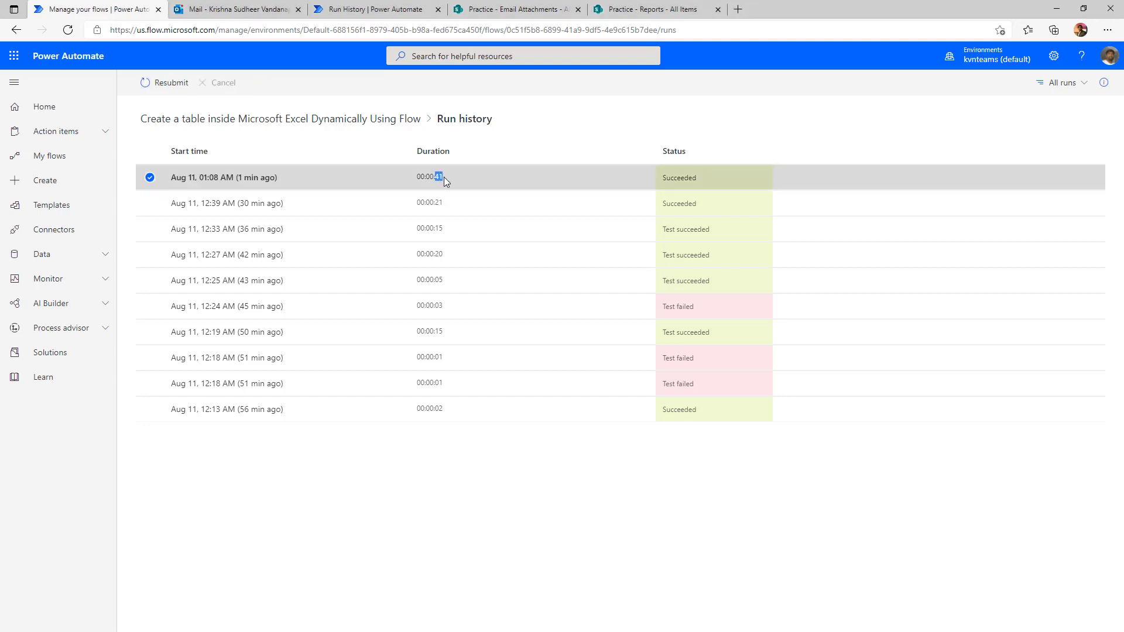
left_click(516, 9)
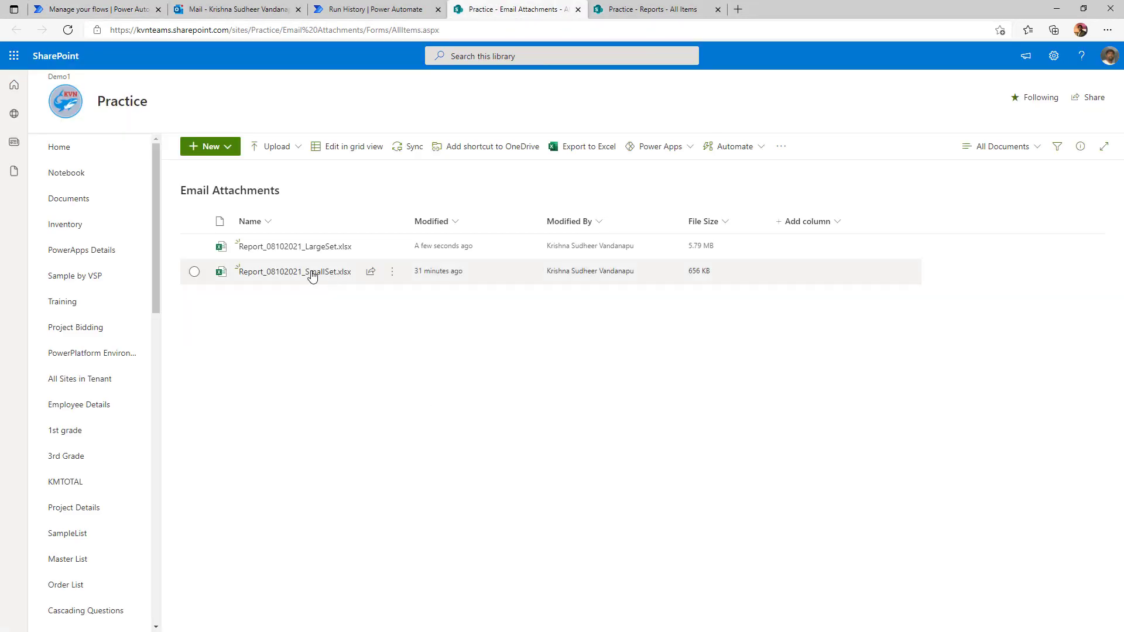
key("ctrl+shift+Tab")
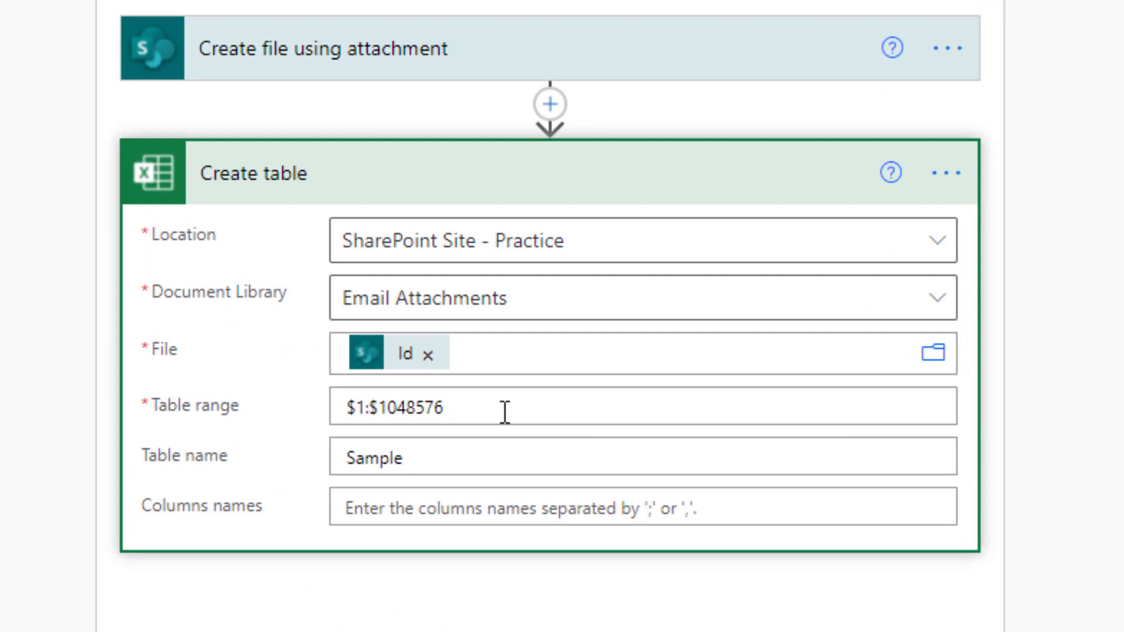
Try narrowing Create table's Table range to $A1:$AA100000
left_click_drag(503, 410, 296, 416)
key("Escape")
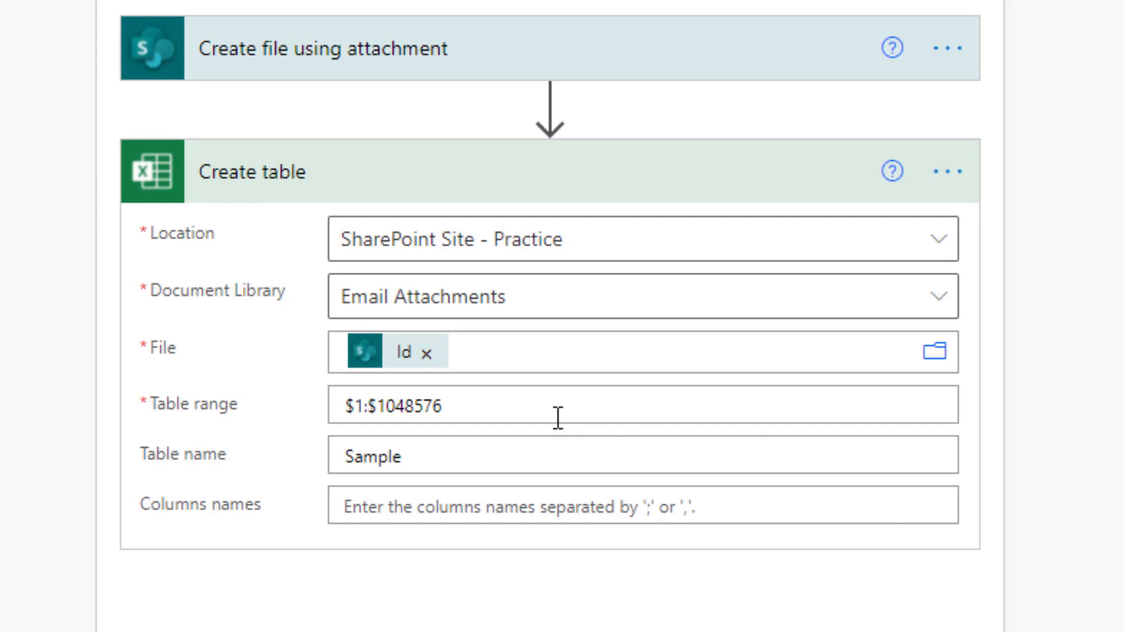
triple_click(381, 406)
key("ctrl+c")
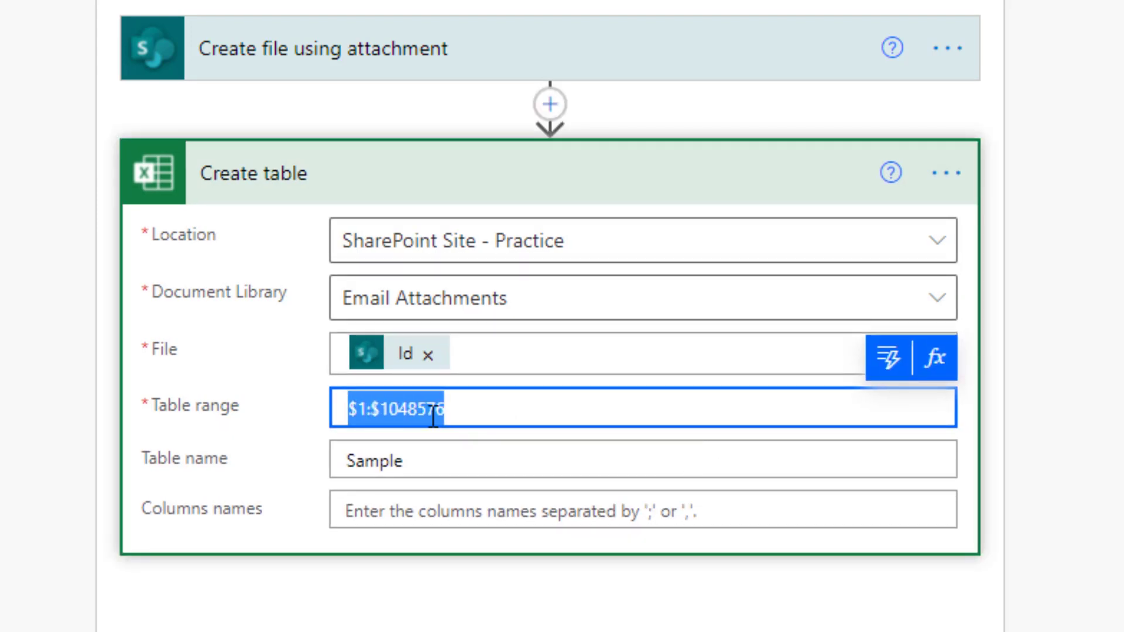
left_click(356, 408)
type("A")
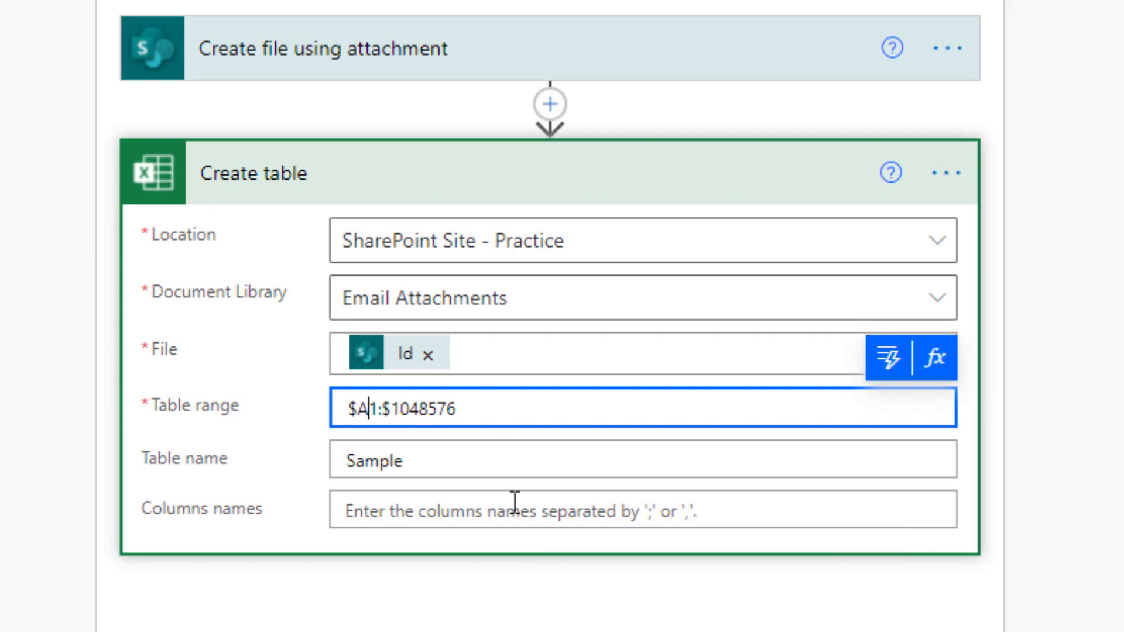
left_click(389, 409)
key("shift+End")
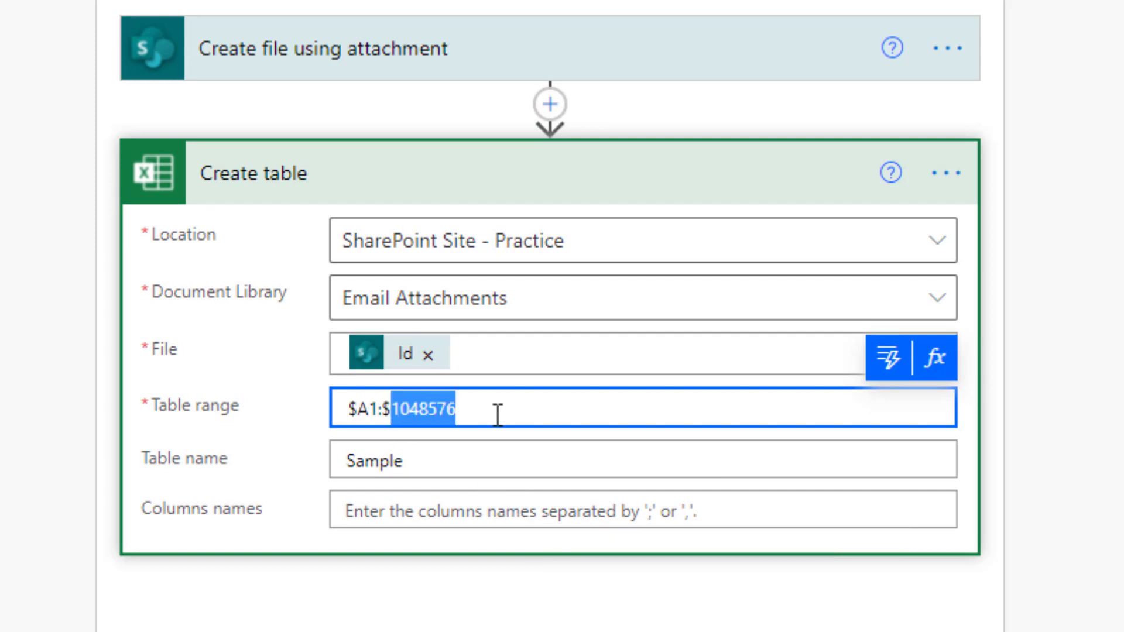
type("AA")
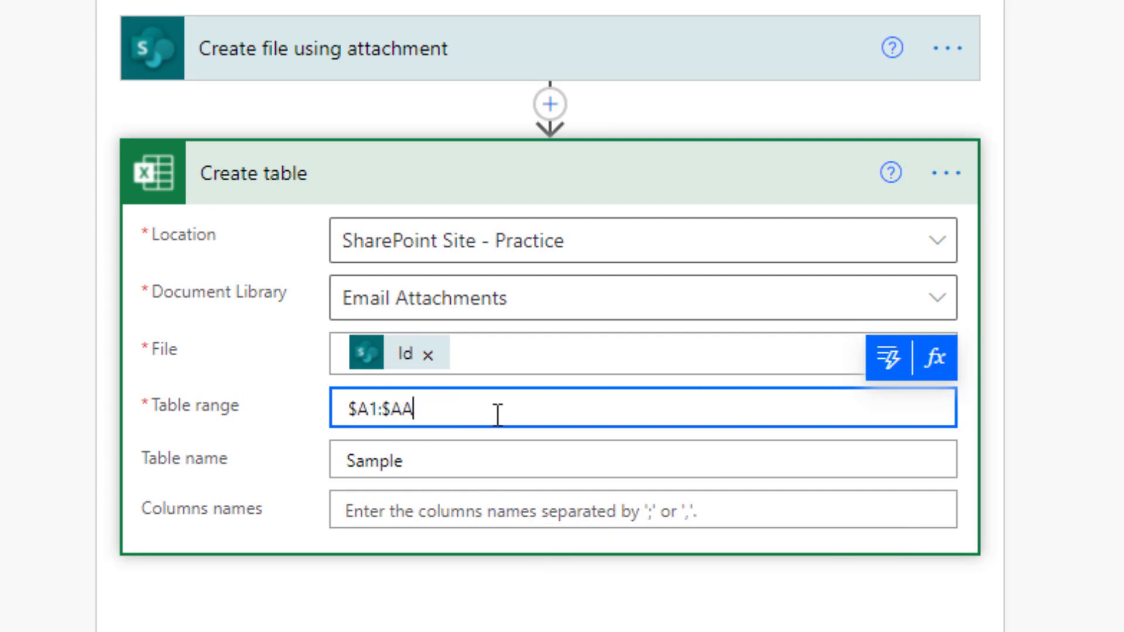
left_click_drag(391, 408, 428, 409)
left_click(428, 408)
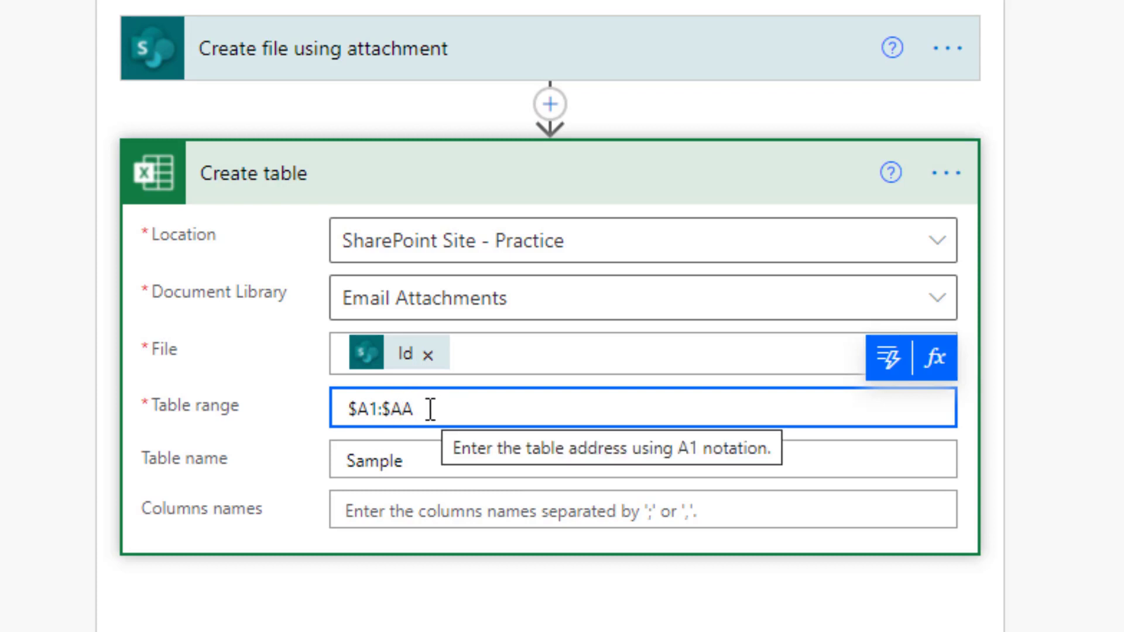
key("Right")
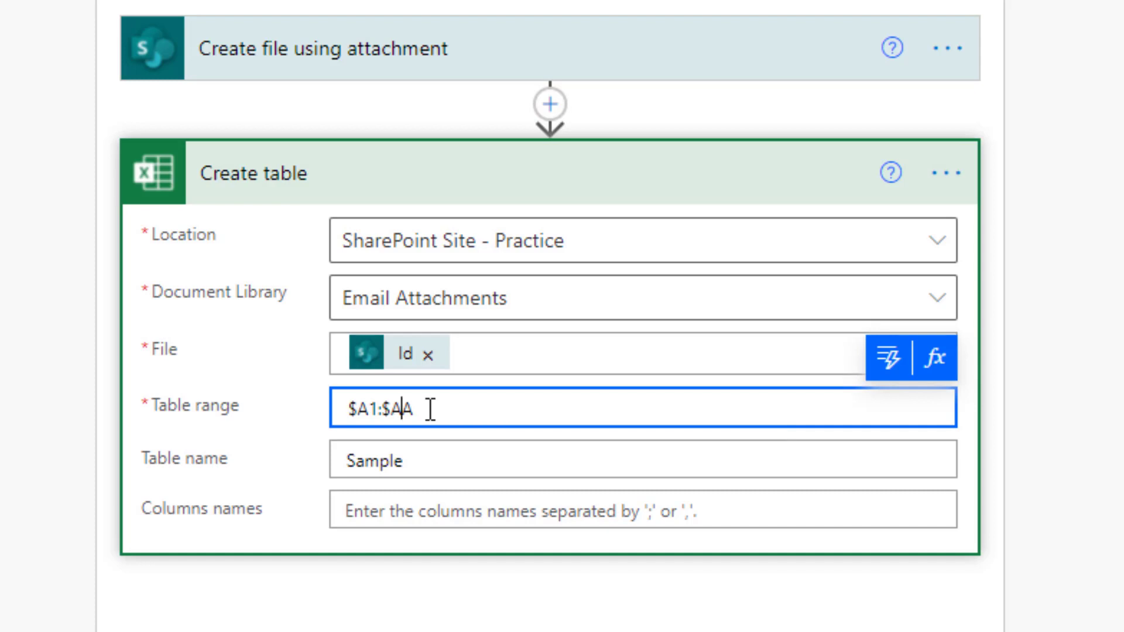
key("Right")
key("Left")
key("shift+Left")
key("Right")
key("Right")
type("100000")
Restore the Table range to the original $1:$1048576
key("ctrl+a")
key("ctrl+v")
double_click(361, 409)
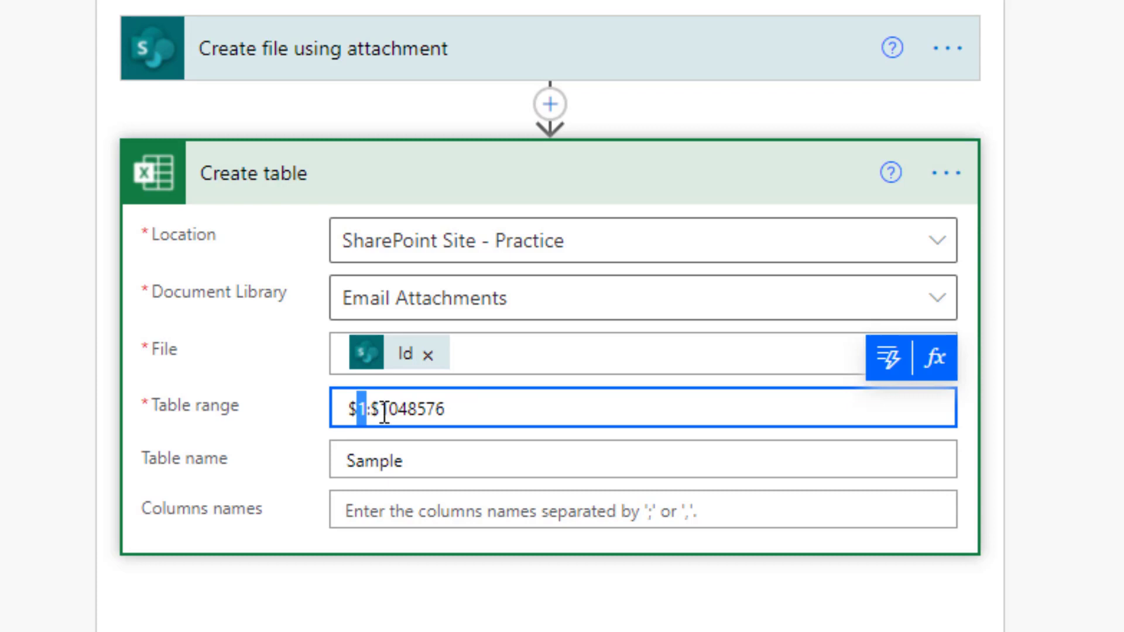
left_click_drag(381, 409, 466, 404)
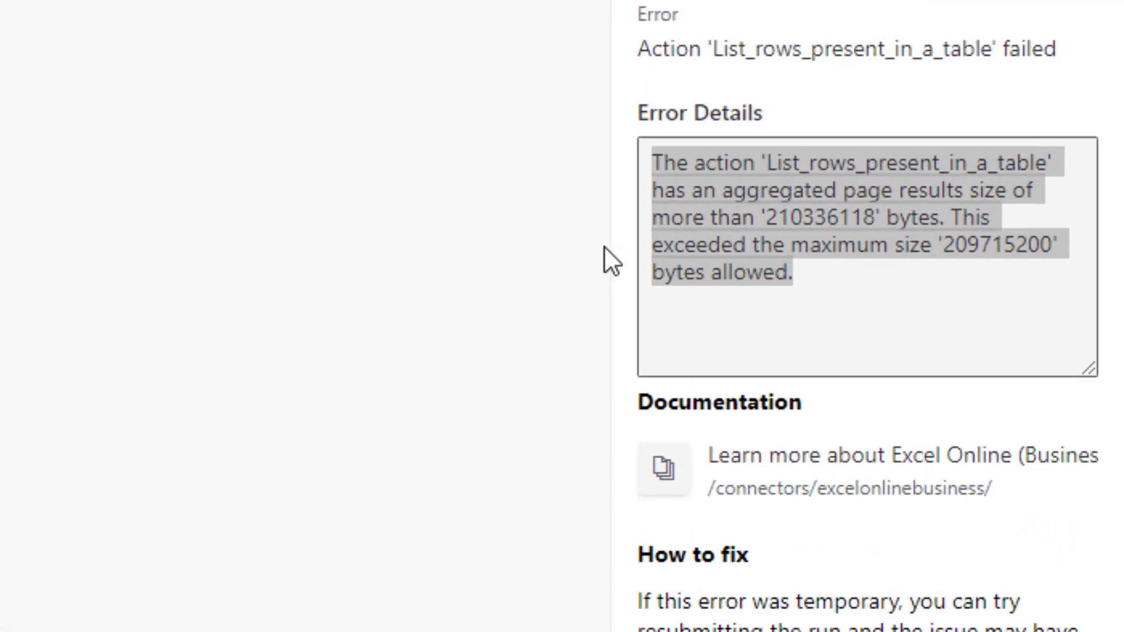
Select the 210336118-byte size figure in the failed run's error details
left_click(762, 328)
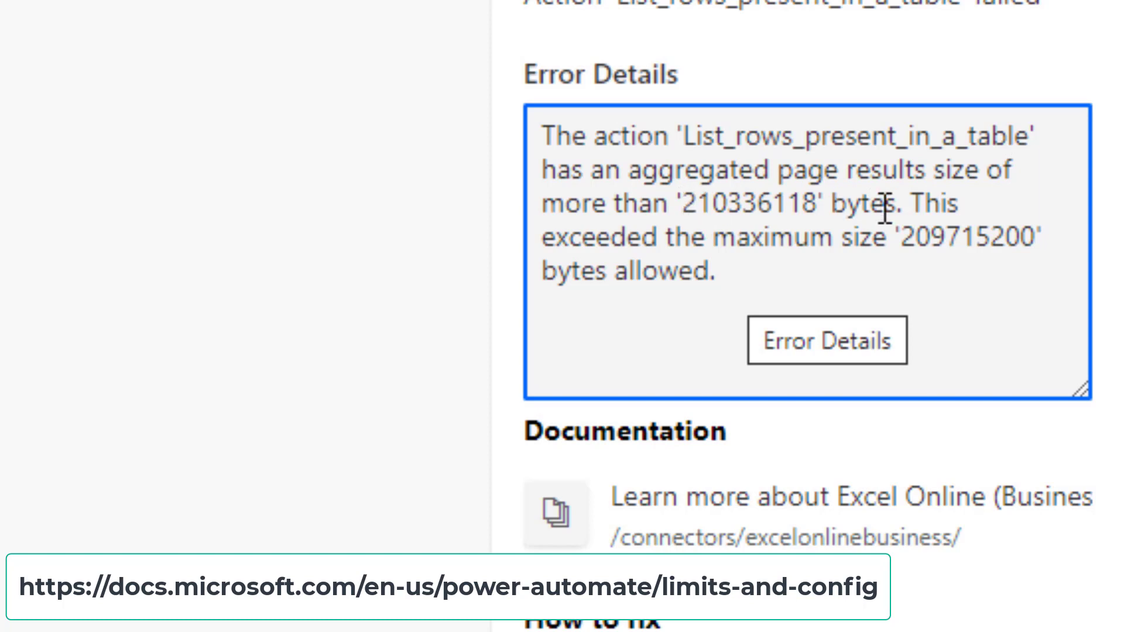
left_click_drag(683, 206, 816, 211)
left_click(818, 301)
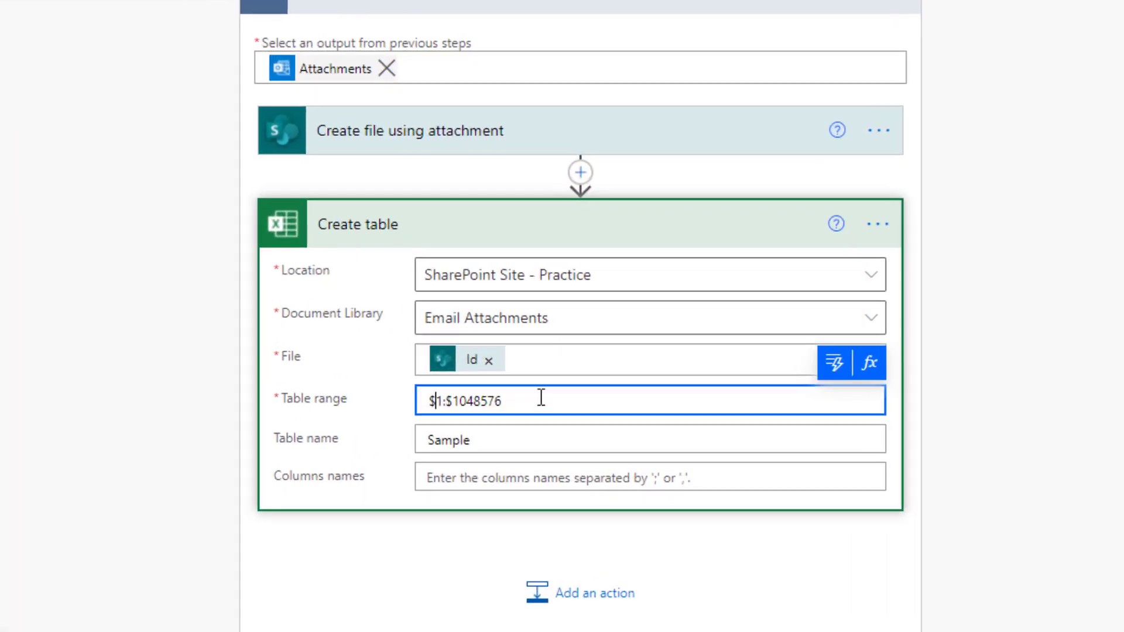
Change the Create table range to $A1:$AA100000
type("A")
key("Right")
key("Right")
key("Right")
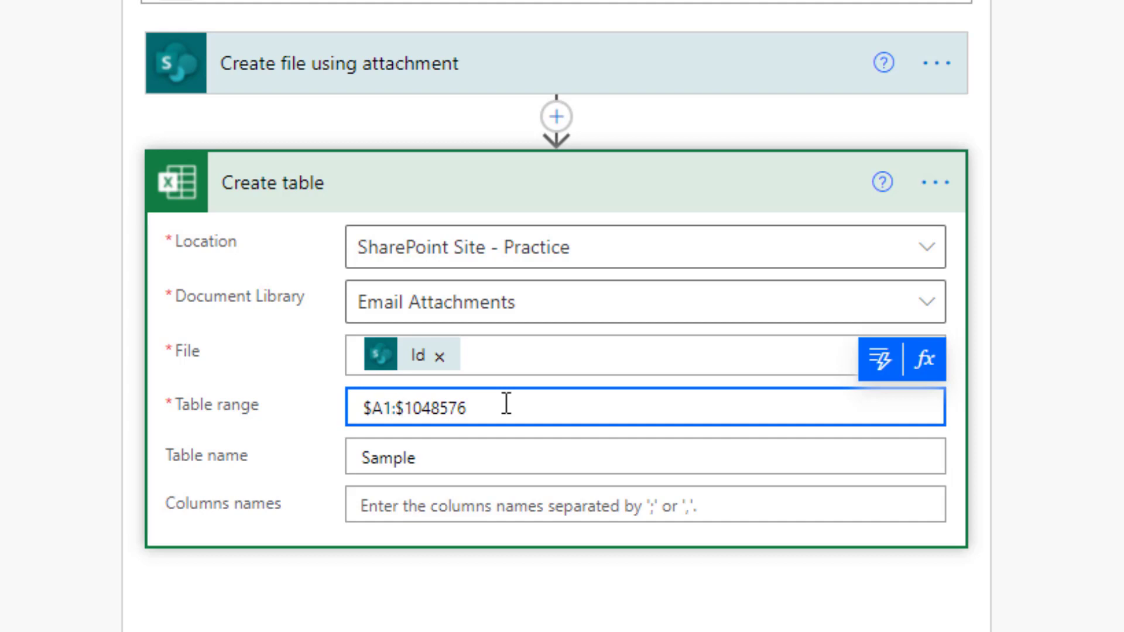
type("AA")
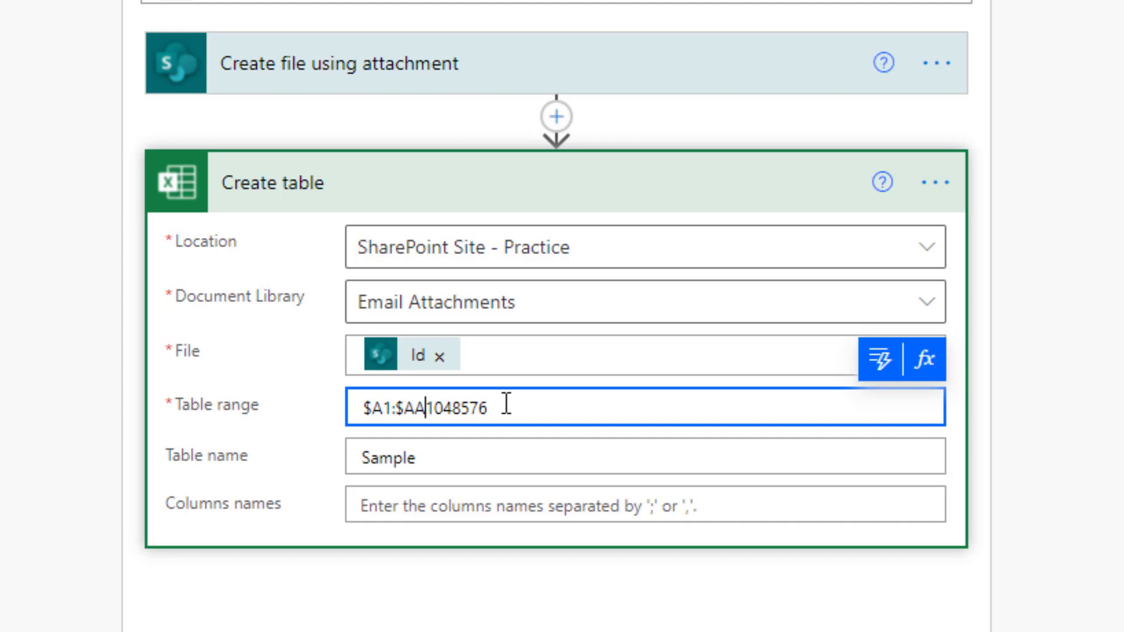
key("shift+End")
key("BackSpace")
type("100000")
left_click(495, 588)
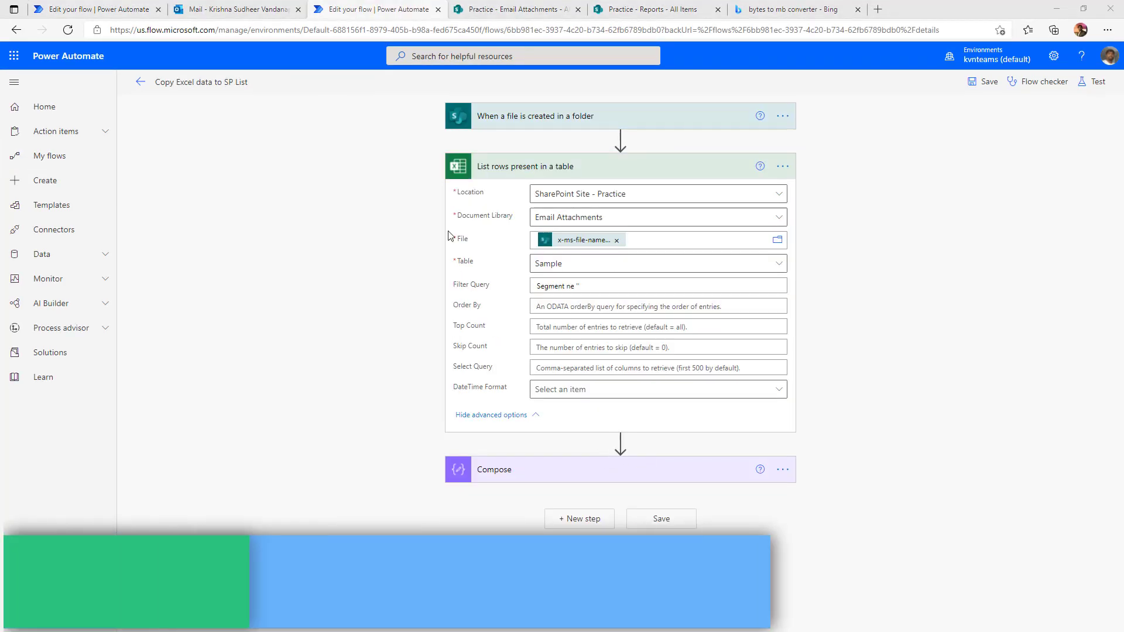
Insert an Apply to each loop between List rows and Compose, iterating over List rows' value output
mouse_move(621, 447)
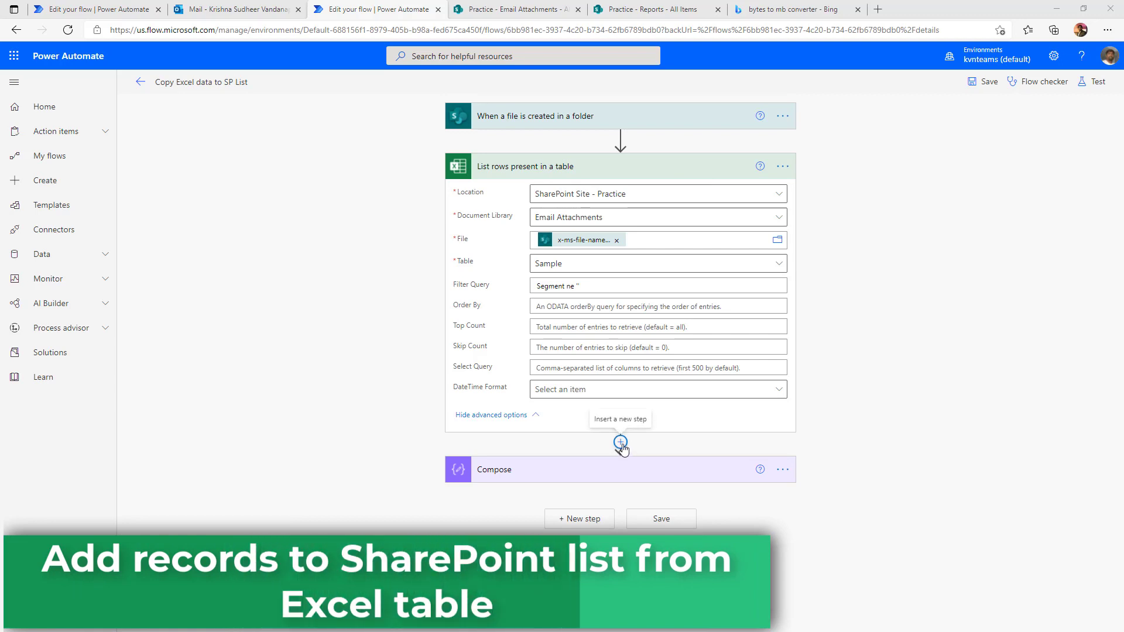
left_click(621, 443)
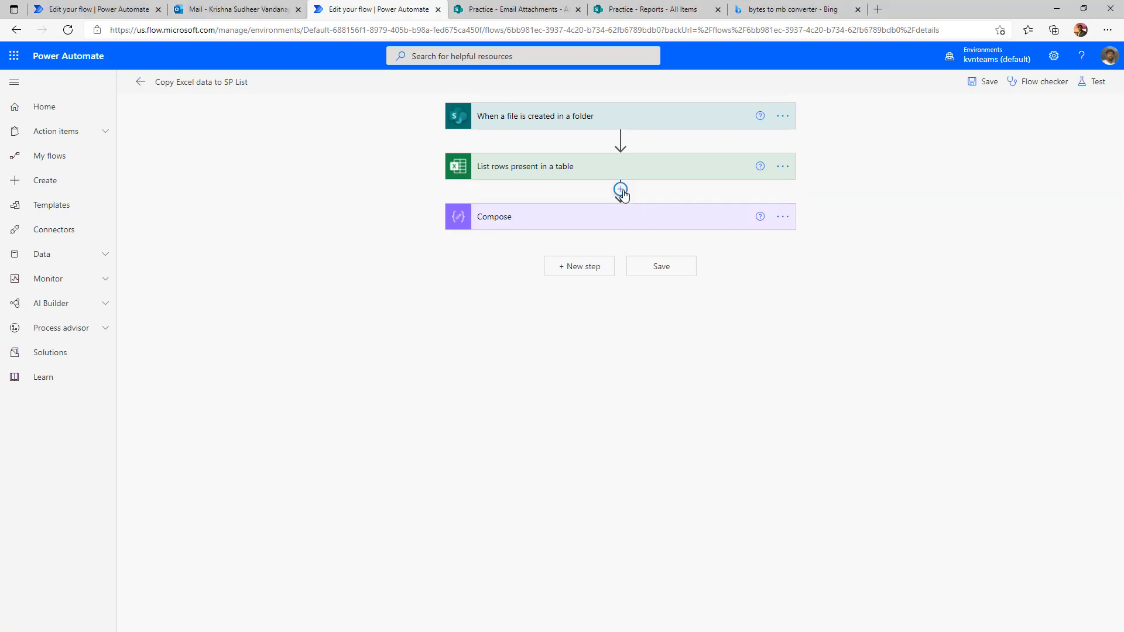
left_click(621, 189)
left_click(649, 223)
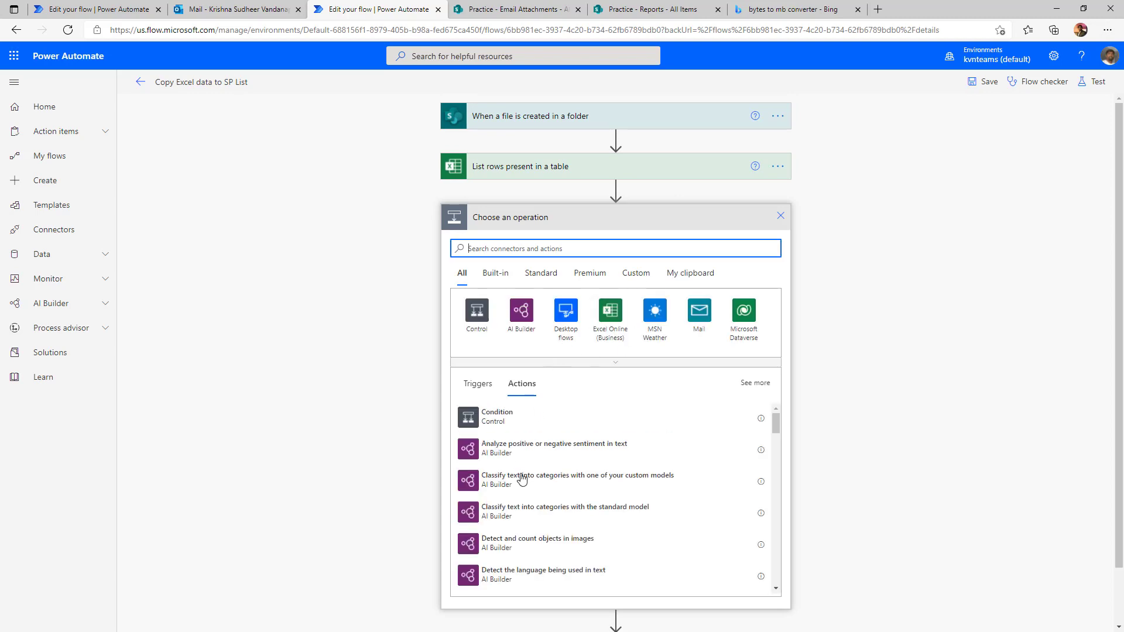
left_click(477, 312)
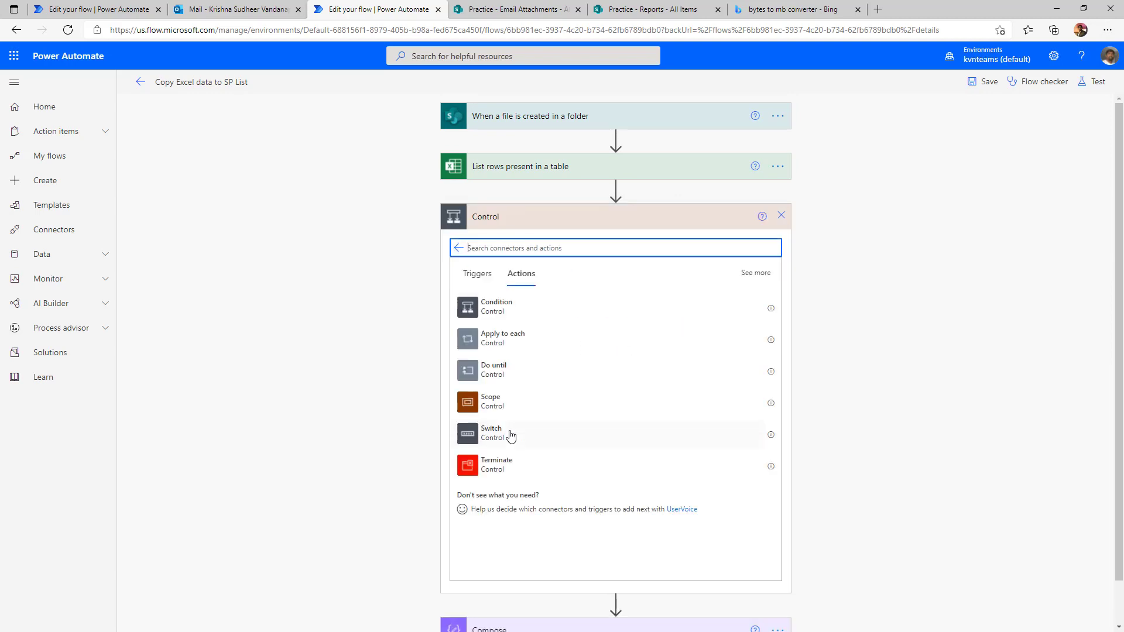
left_click(506, 339)
left_click(598, 256)
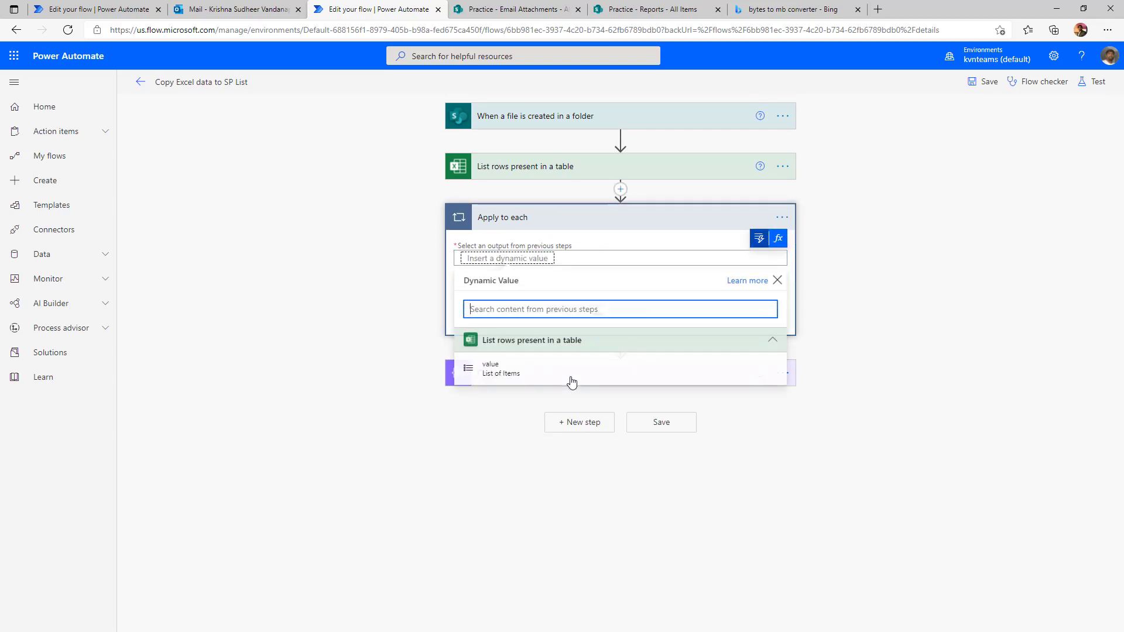
left_click(525, 379)
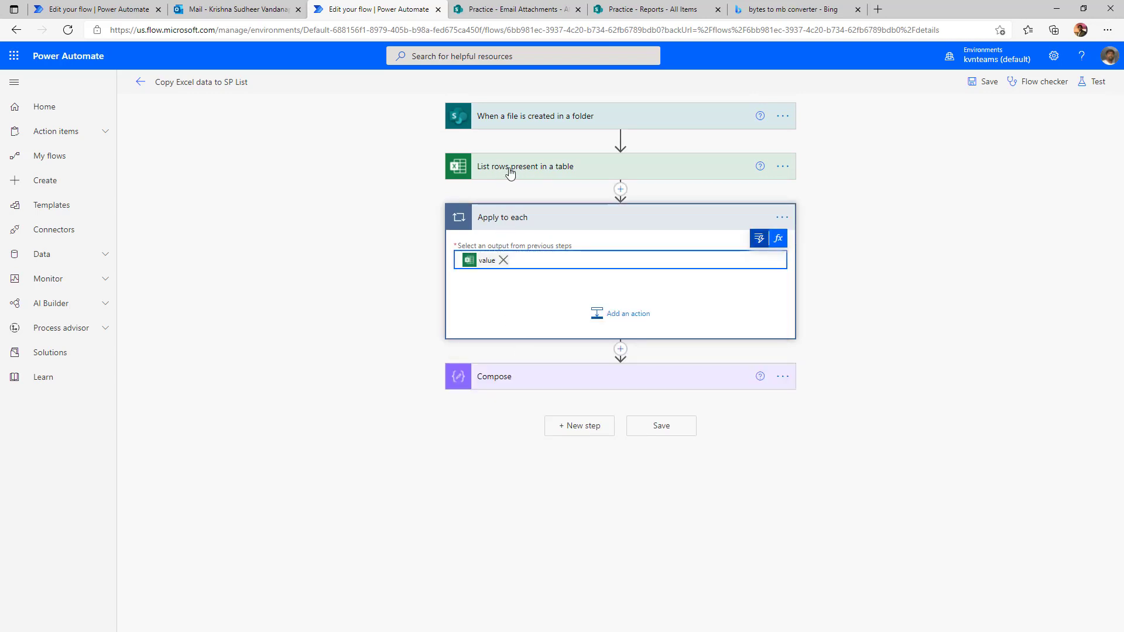
Add a SharePoint Create item action inside the Apply to each loop
left_click(607, 319)
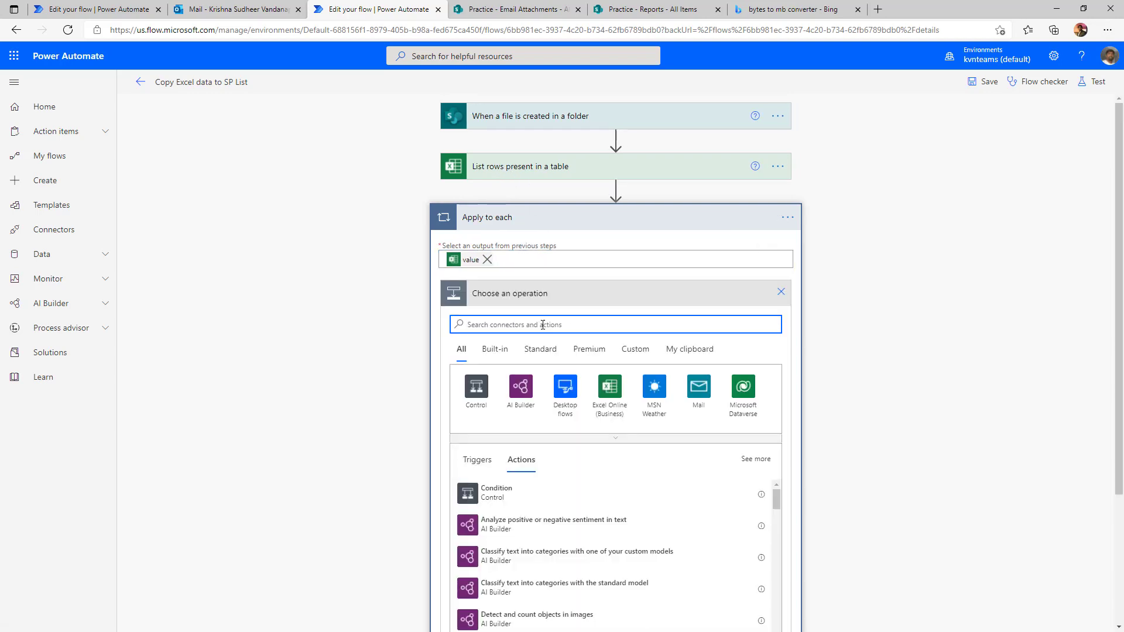
type("share")
left_click(566, 390)
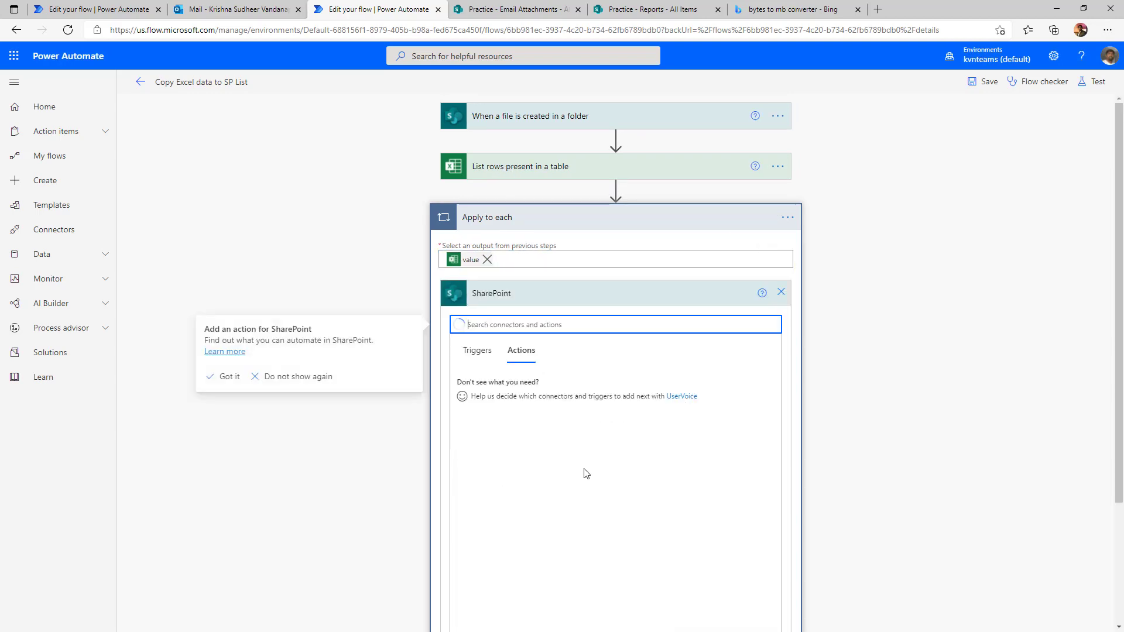
type("cre")
left_click(508, 386)
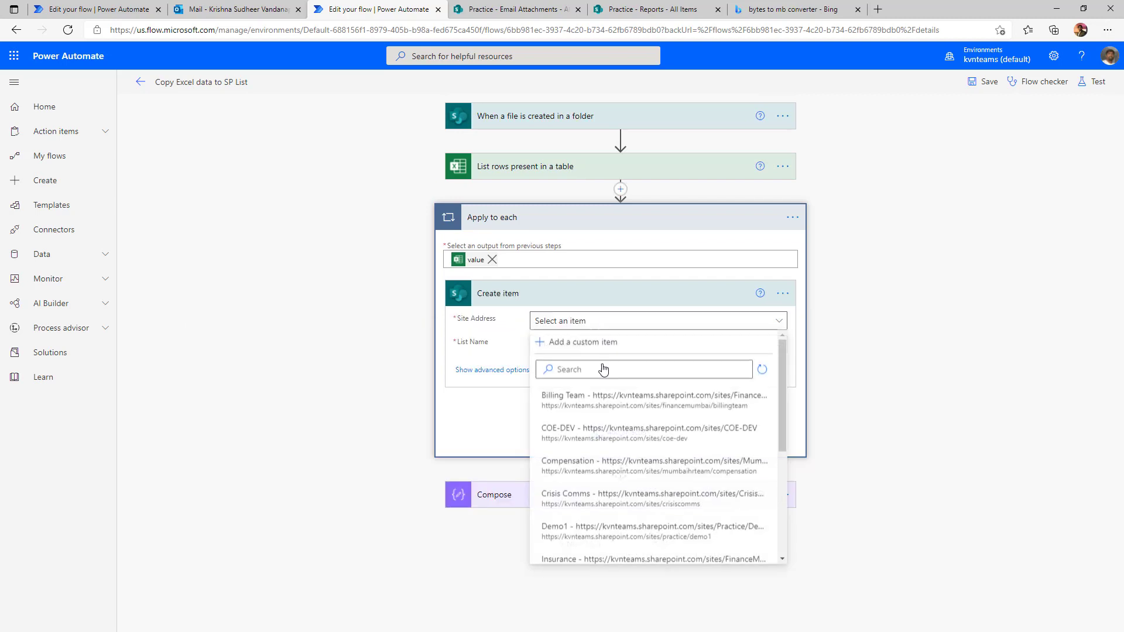
Point Create item at the Practice site with Reports as the list name
type("pr")
left_click(609, 397)
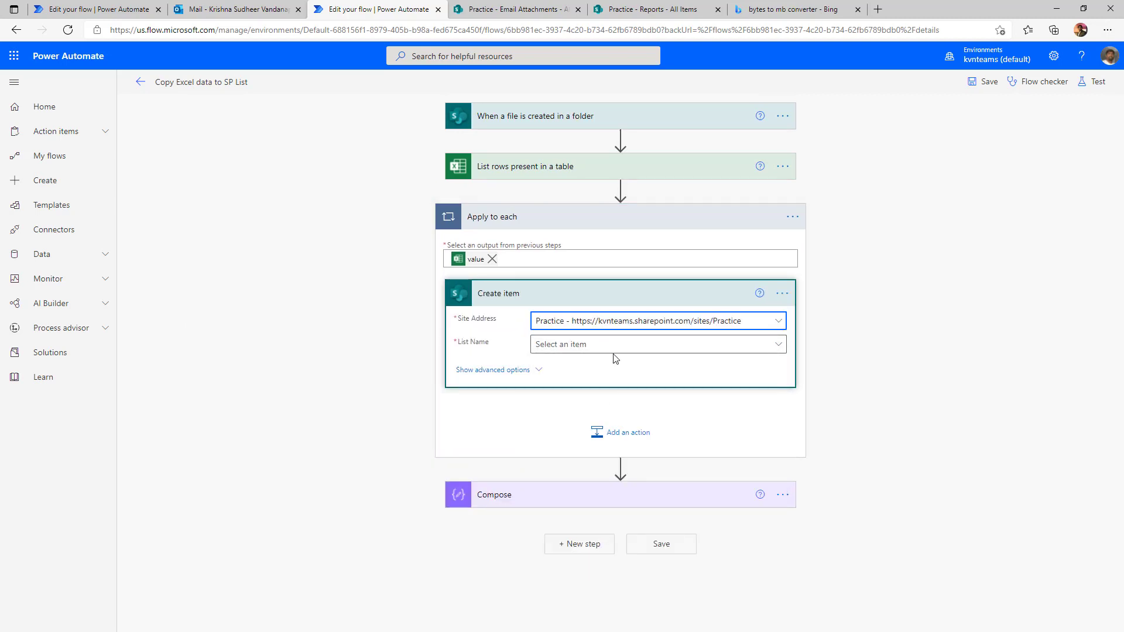
left_click(613, 345)
left_click(595, 394)
type("repo")
left_click(589, 422)
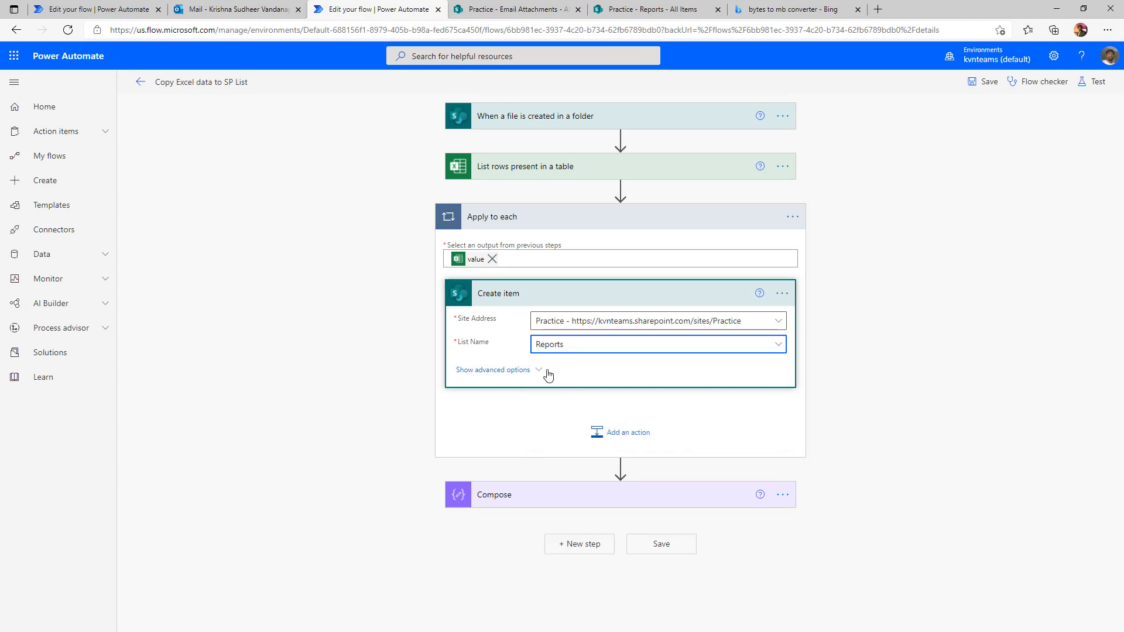
left_click(553, 388)
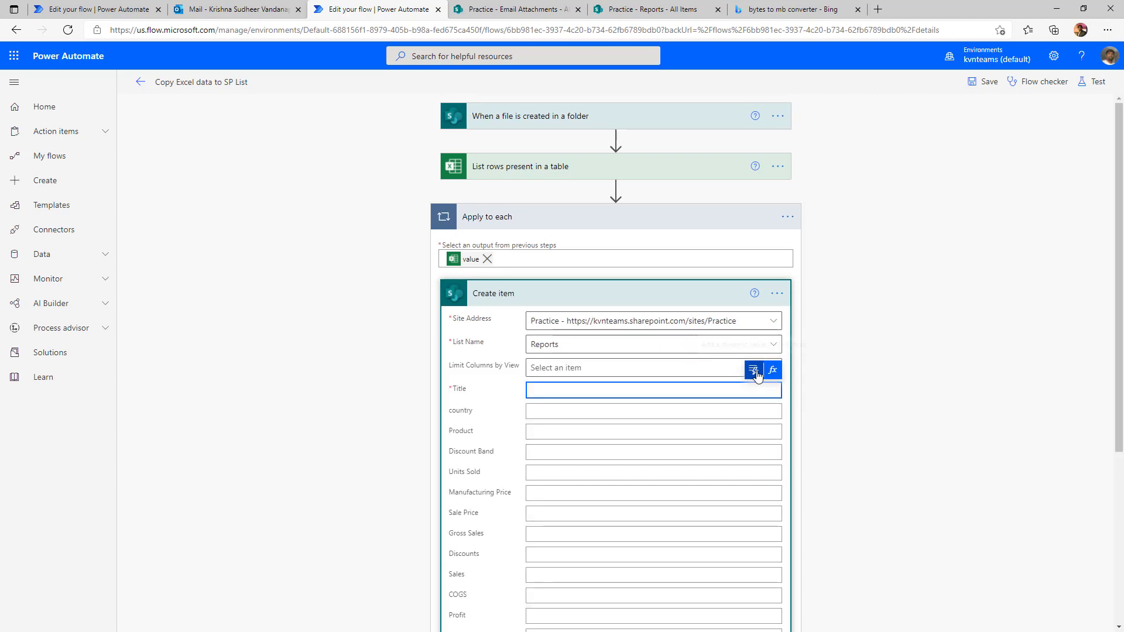
Browse the dynamic content options available for the Create item Title field
left_click(754, 370)
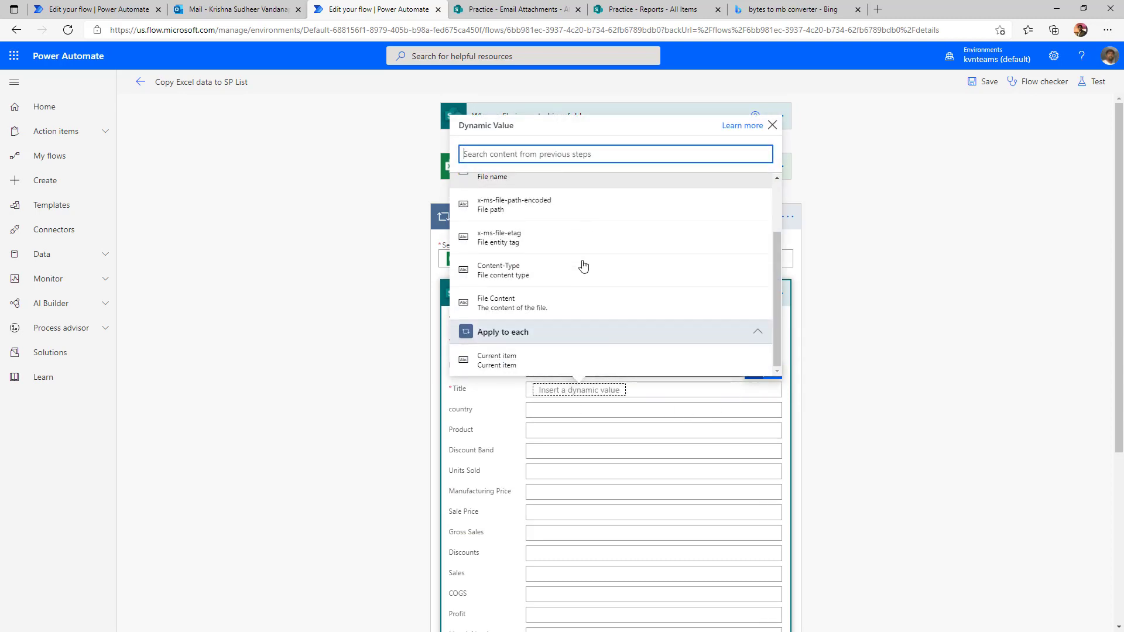
scroll(583, 264, "up", 2)
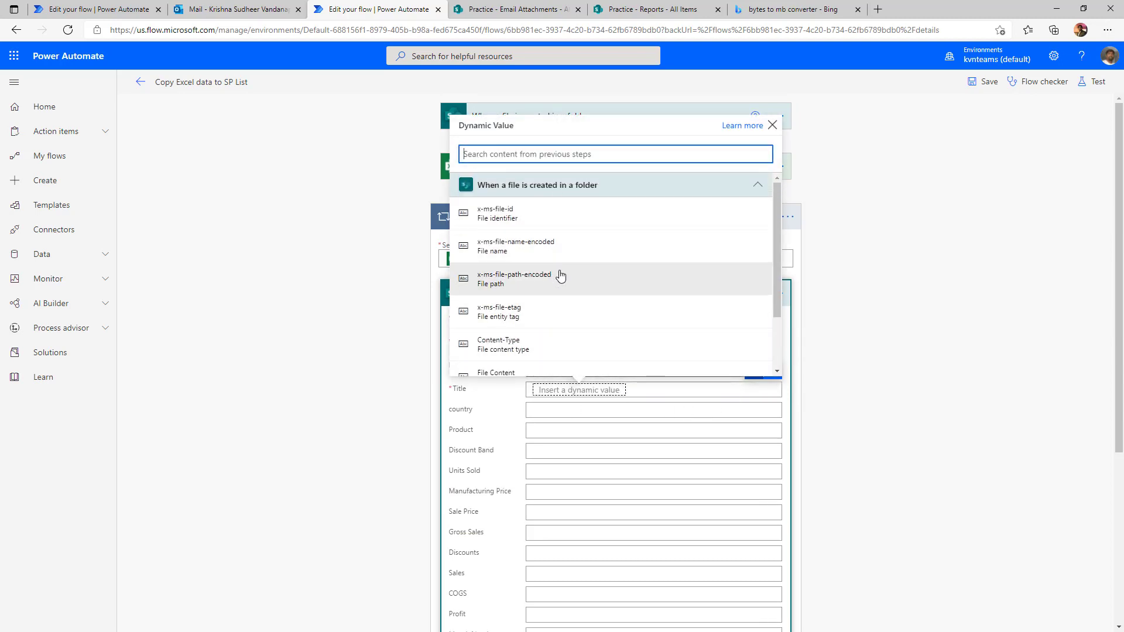
scroll(560, 272, "down", 2)
left_click(787, 437)
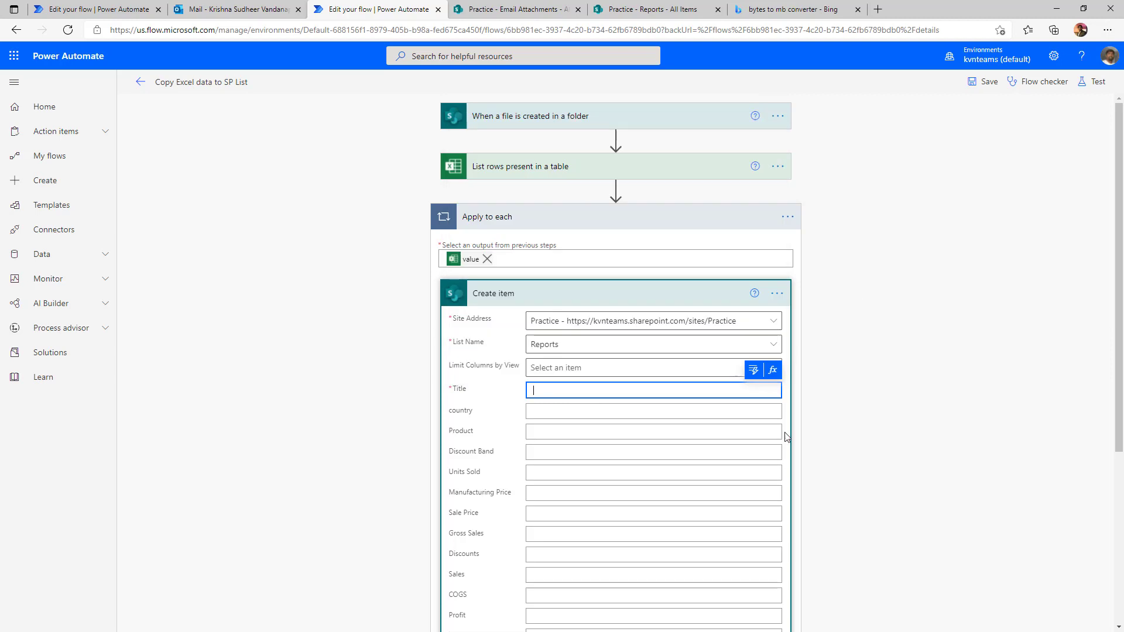
Set Title to the expression items('Apply_to_each')['Segment'] and review the other mapped Reports fields
left_click(773, 371)
left_click(774, 371)
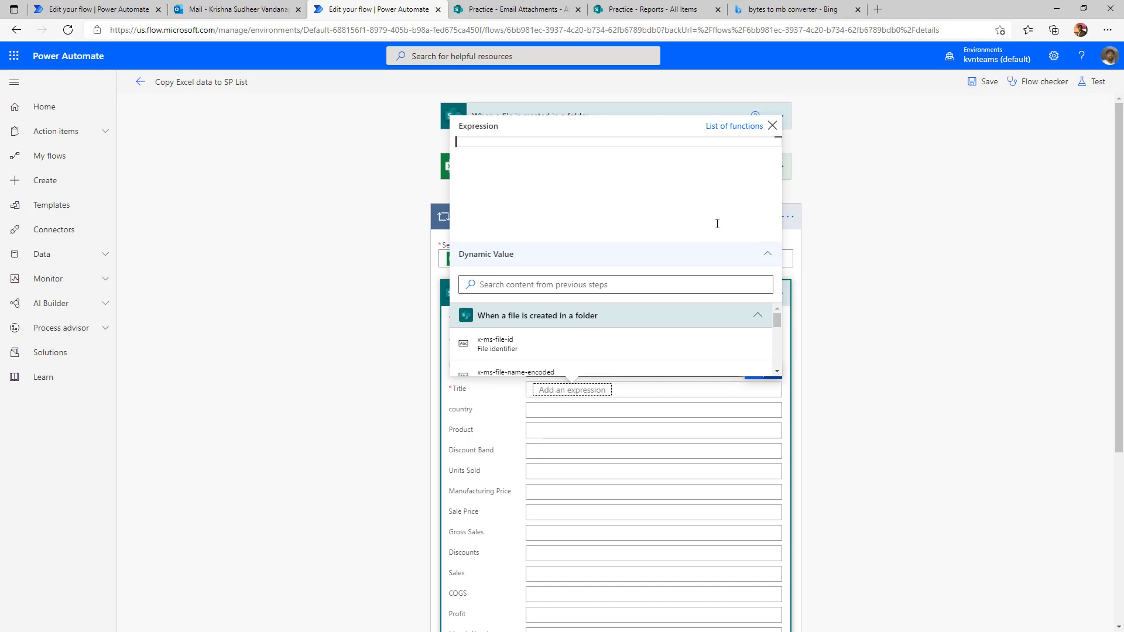
left_click(556, 284)
type("curre")
left_click(496, 358)
type("['Segment']")
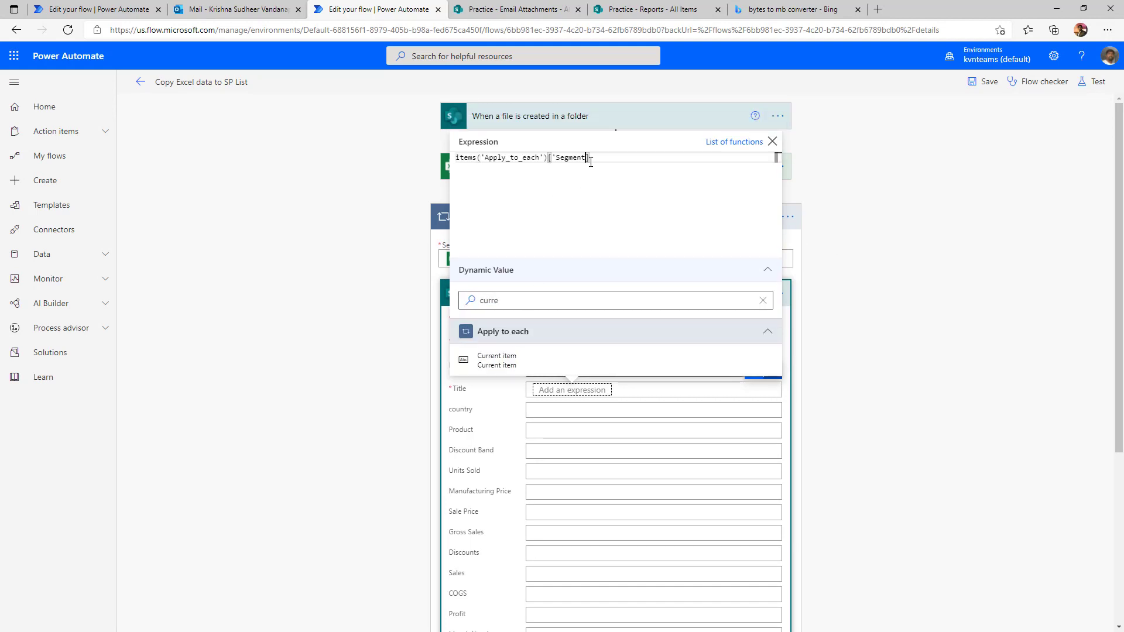
type("'")
left_click(763, 377)
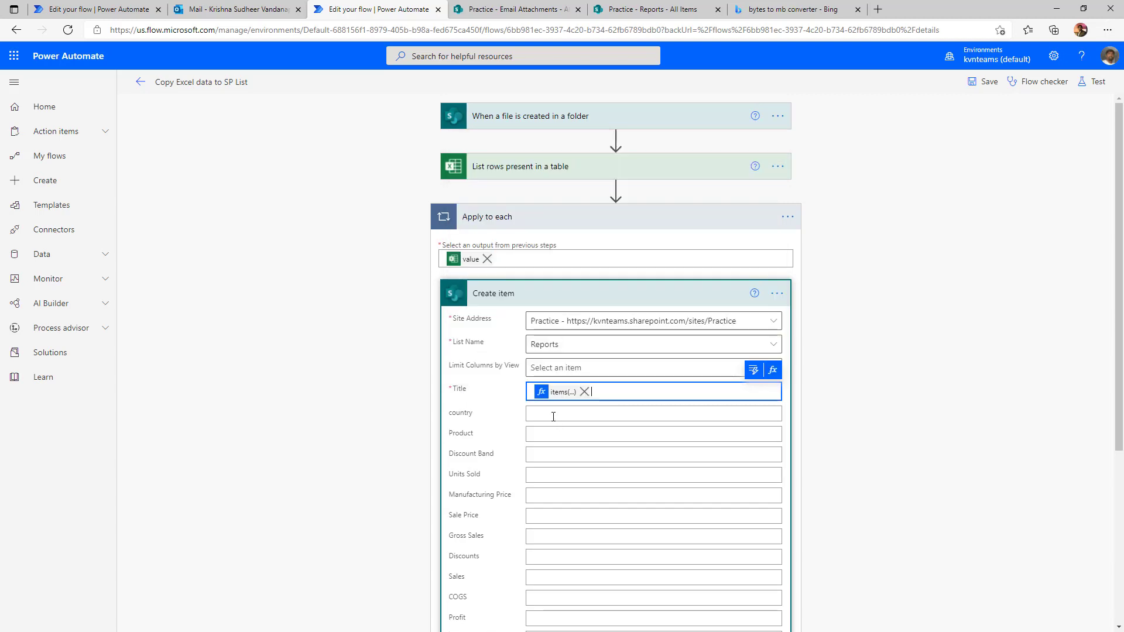
scroll(805, 432, "down", 3)
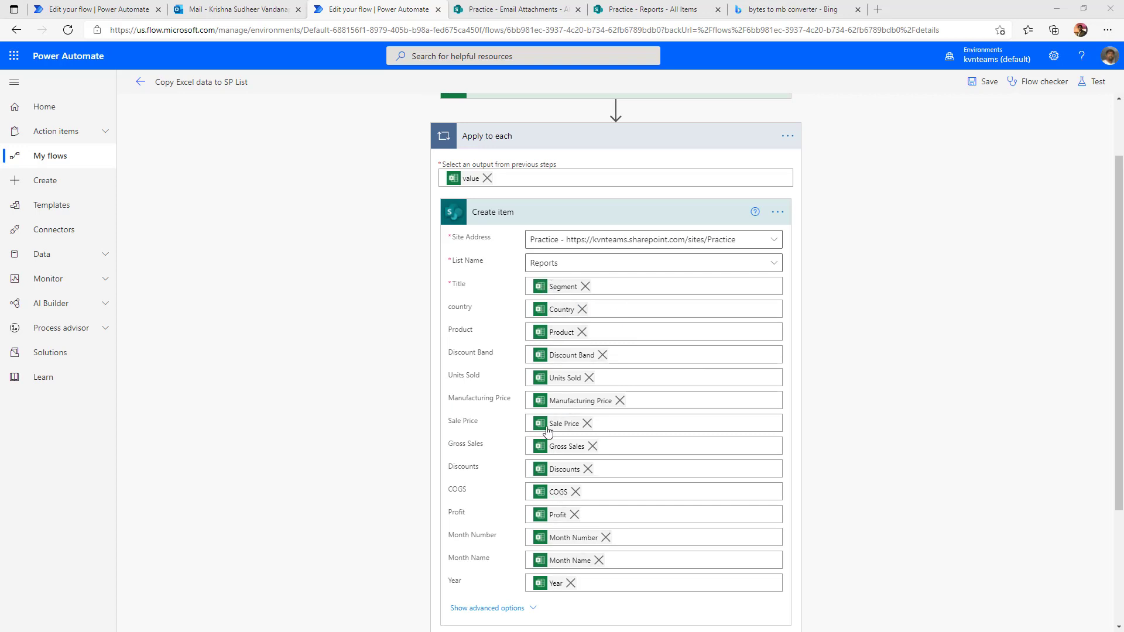
scroll(689, 414, "down", 3)
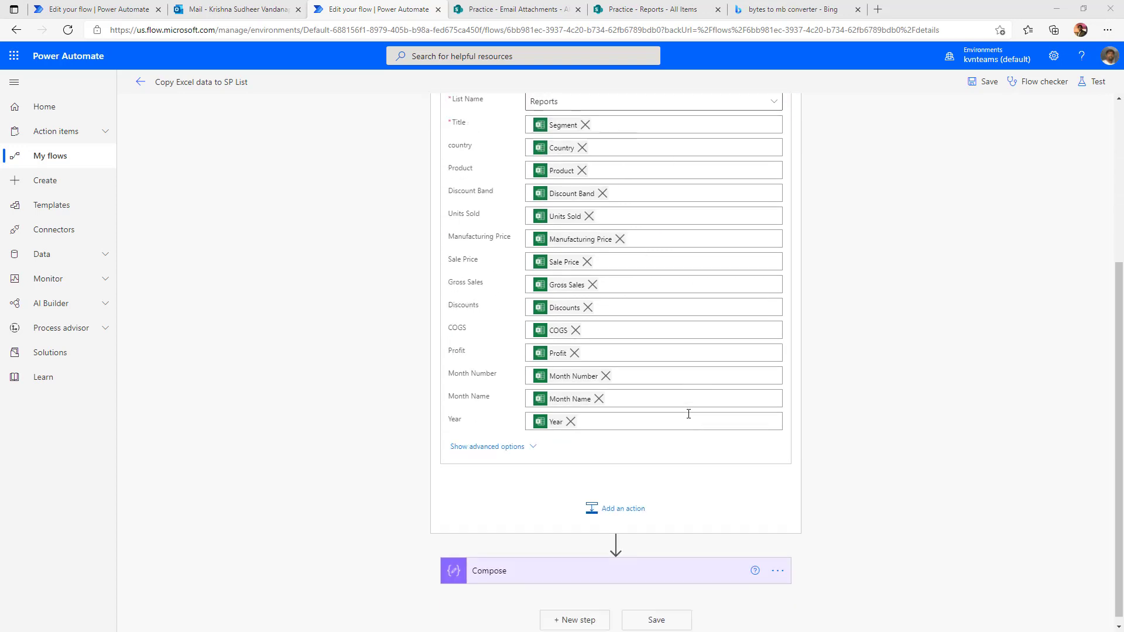
scroll(688, 414, "up", 5)
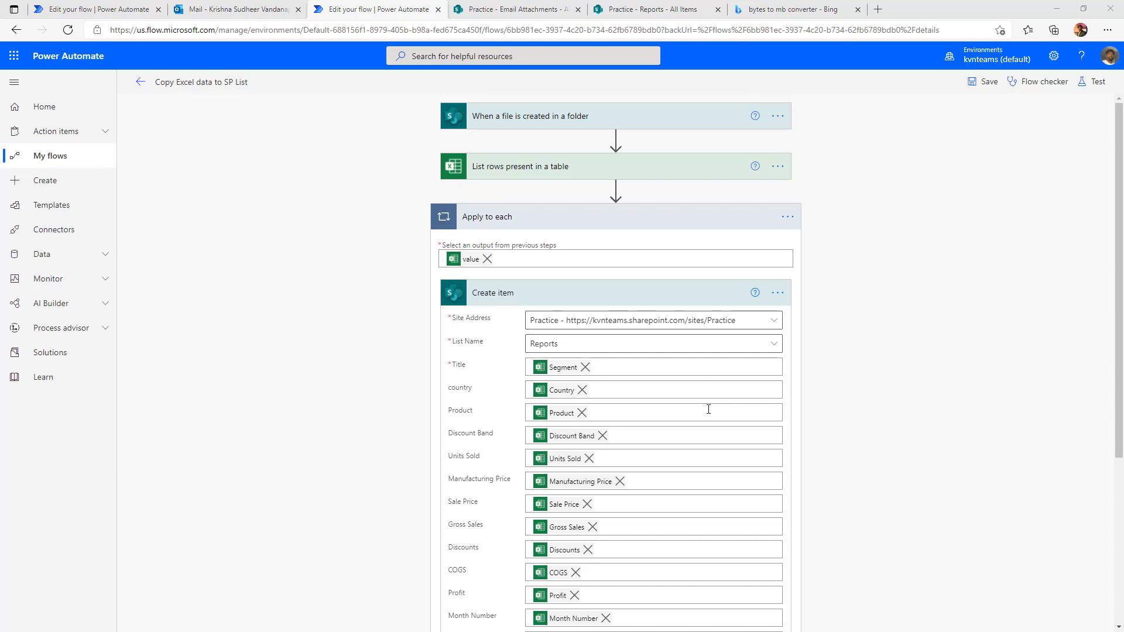
In the Create table flow, check the Table range value $A1:$AA100000
left_click(110, 10)
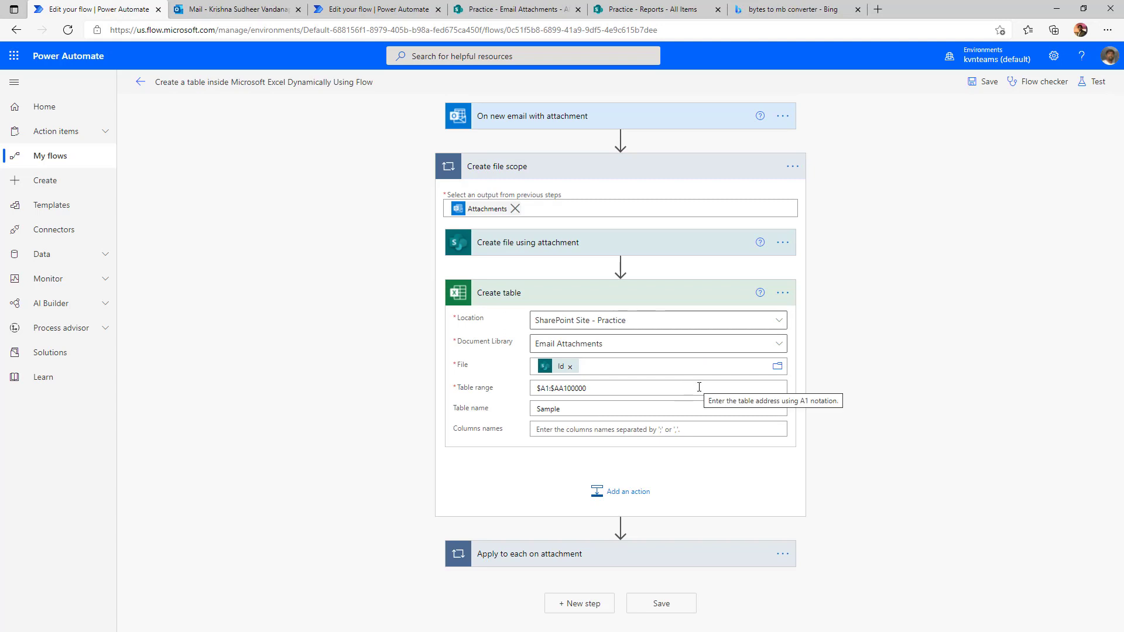
left_click(606, 390)
key("ctrl+a")
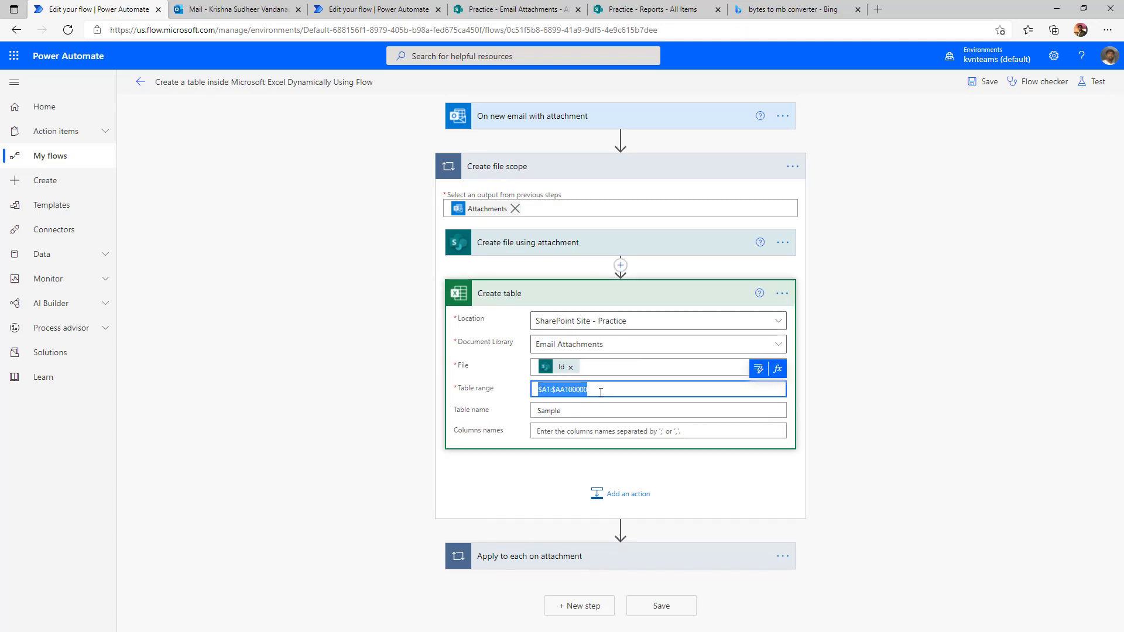
left_click(612, 391)
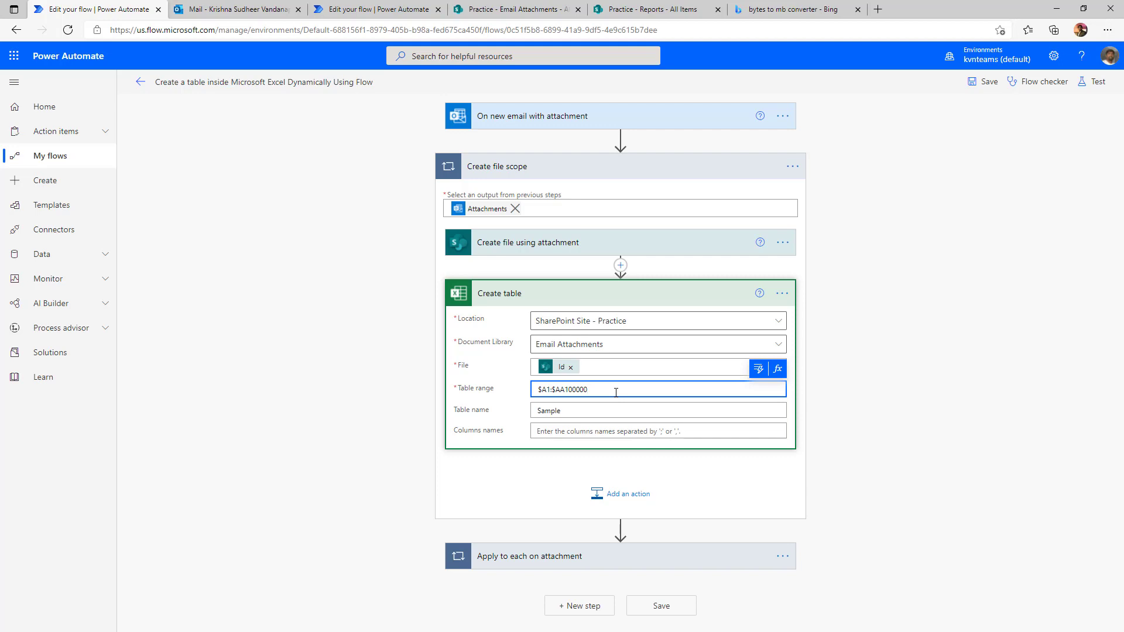
left_click_drag(557, 391, 565, 391)
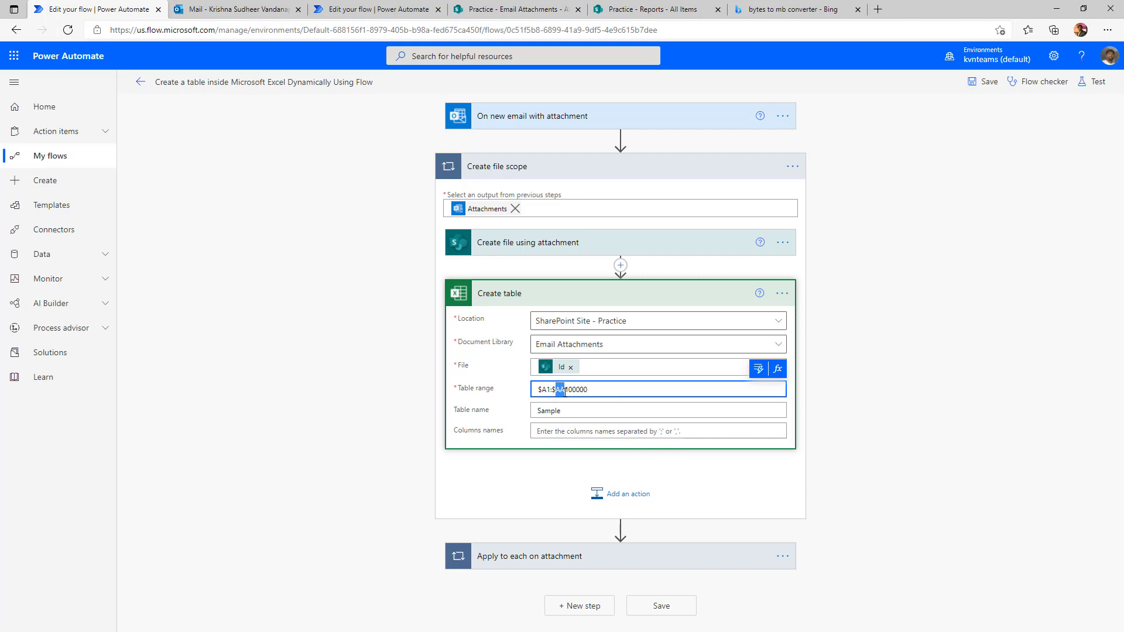
left_click(600, 390)
Save the Create table flow and open its details page showing the run history
left_click(984, 82)
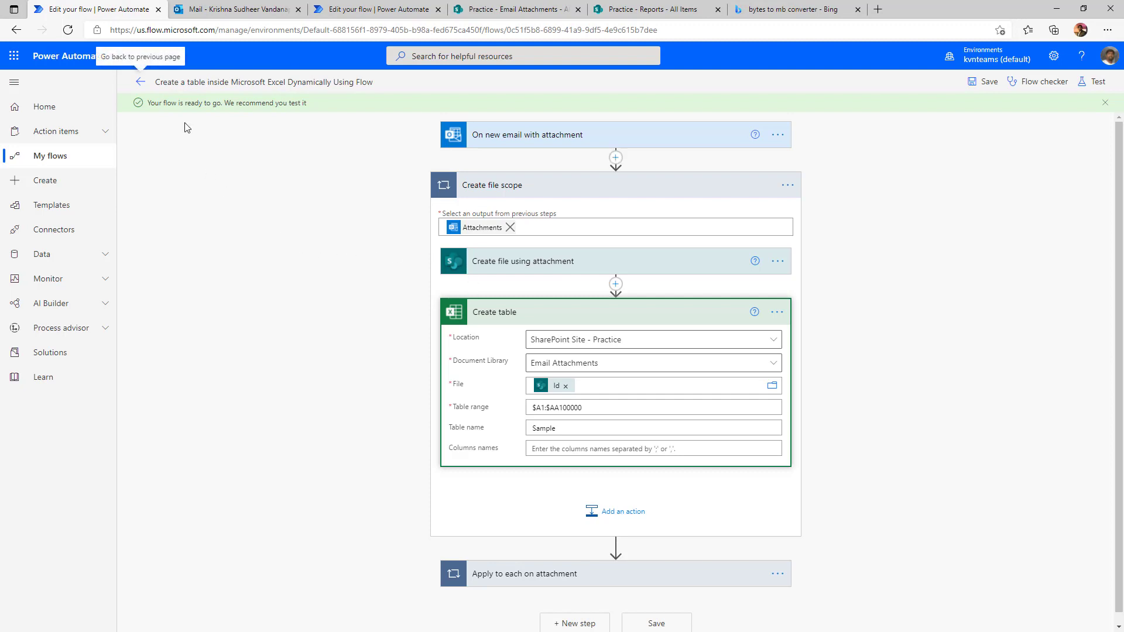
left_click(237, 8)
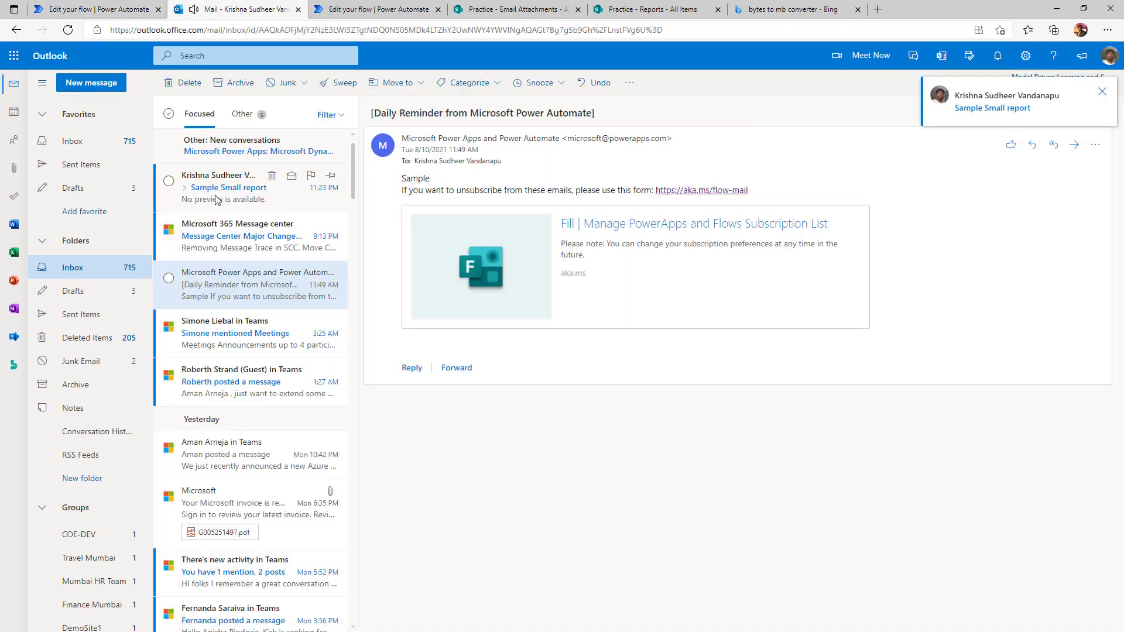
left_click(97, 8)
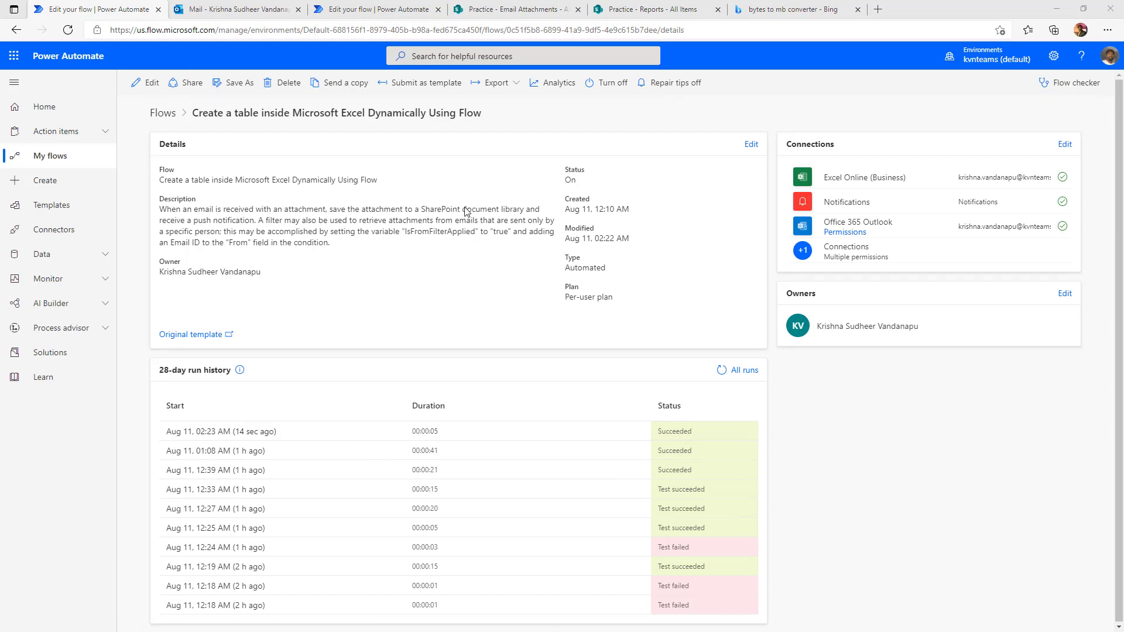
Check the Email Attachments library, then view the Reports list filling with copied rows
left_click(490, 14)
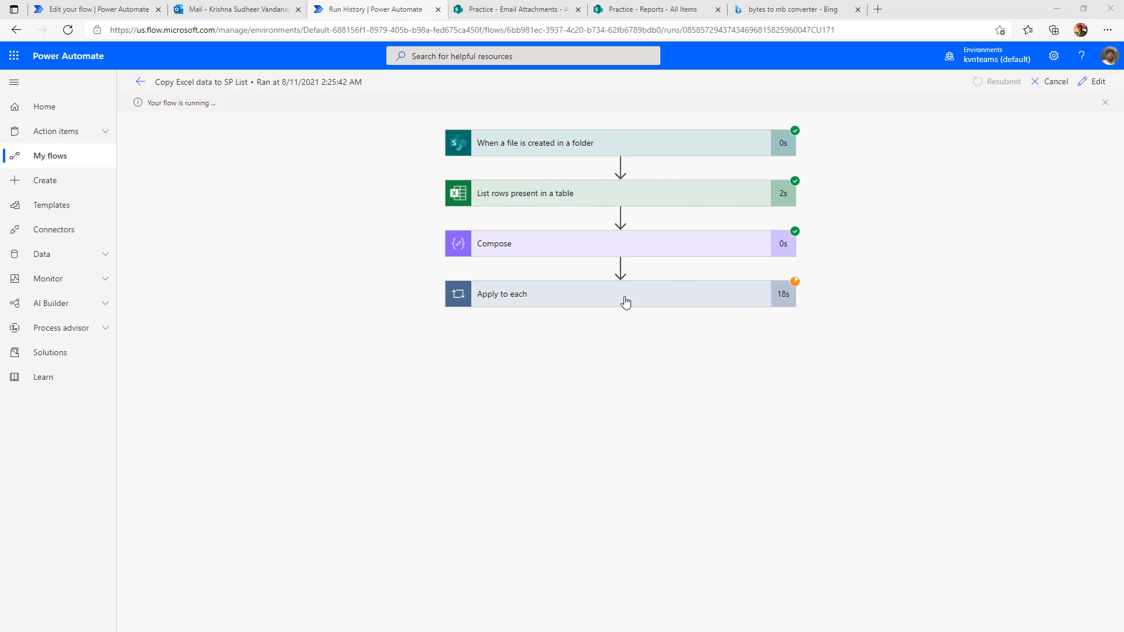
left_click(627, 10)
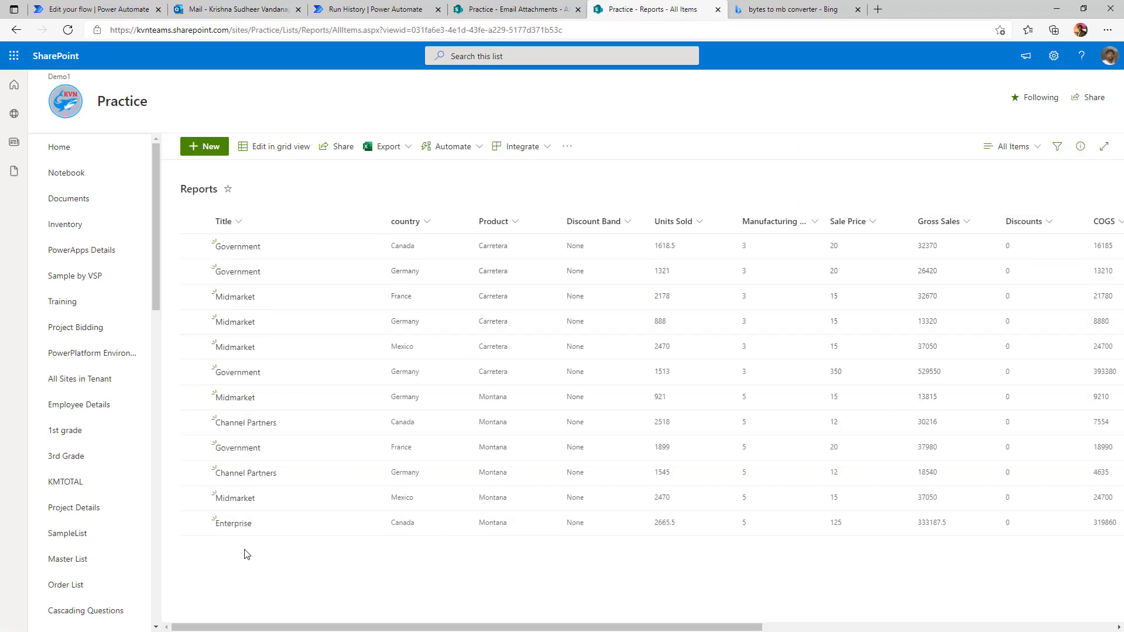
Refresh the SharePoint Reports list twice to load the newly copied items
left_click(69, 30)
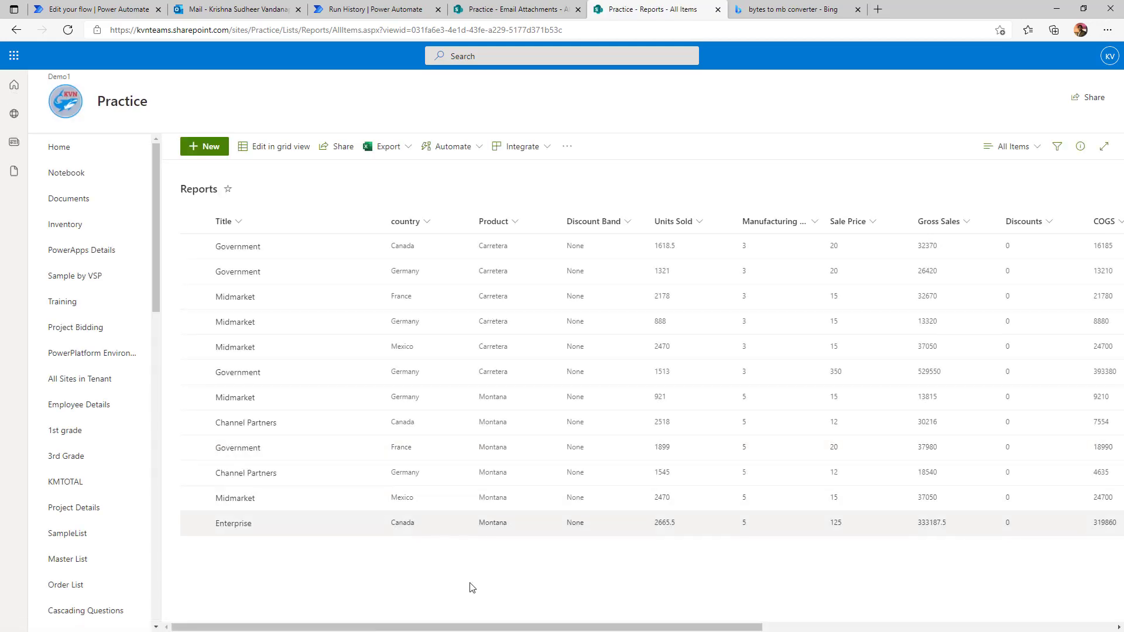
left_click(68, 30)
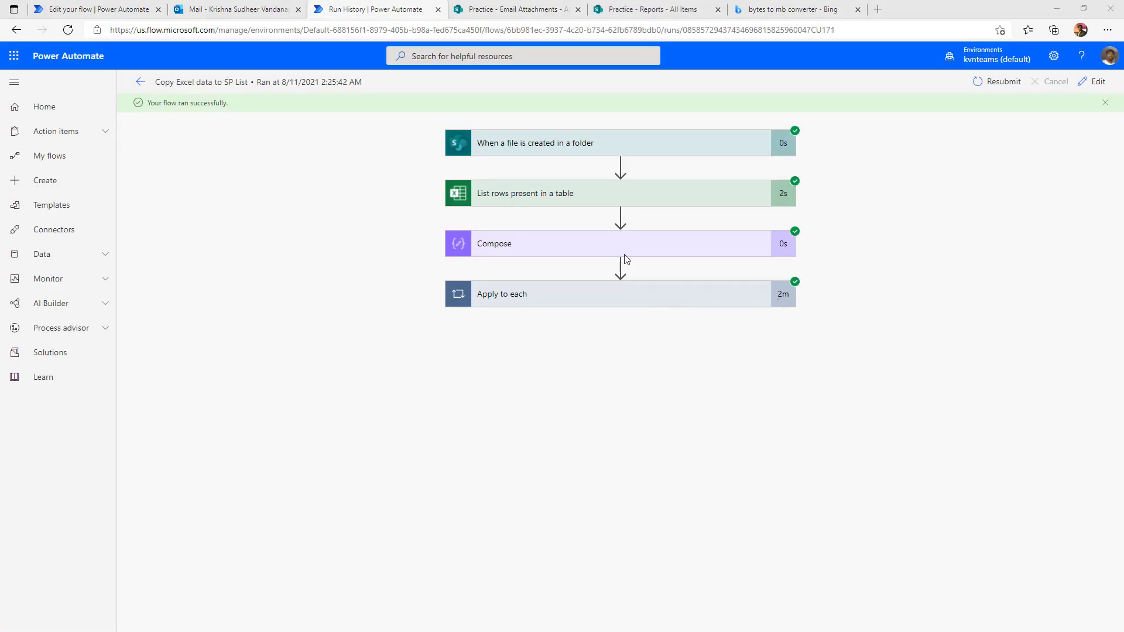
Inspect the run's Compose output of 200 and the loop's 200 iterations, then go to Email Attachments
left_click(570, 248)
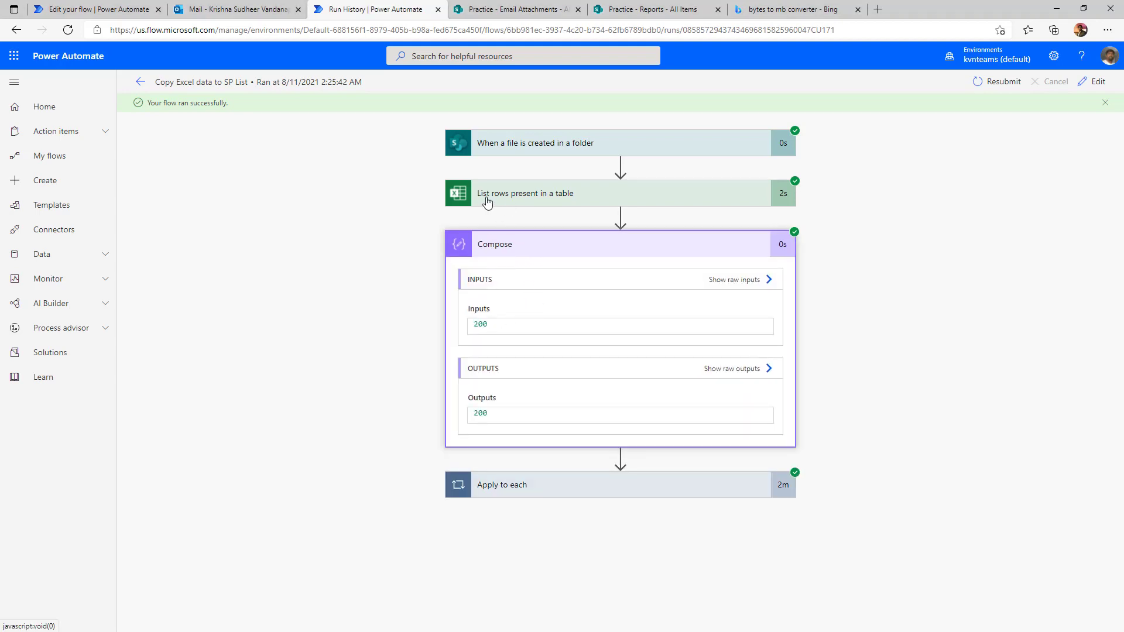
left_click_drag(497, 330, 459, 329)
left_click(818, 365)
left_click(634, 492)
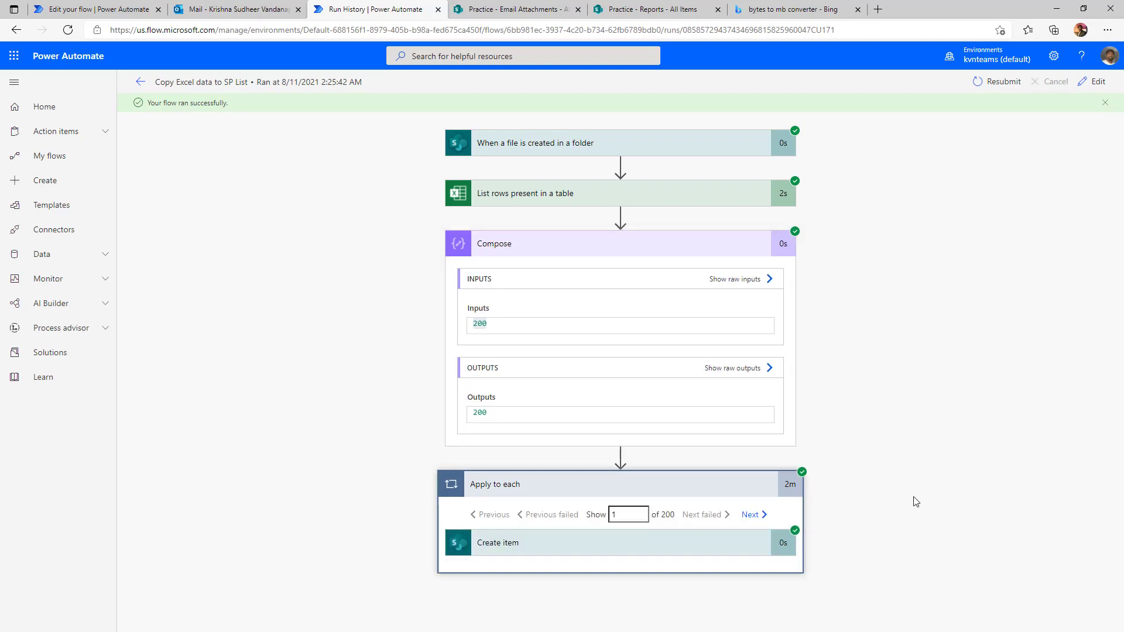
left_click(499, 10)
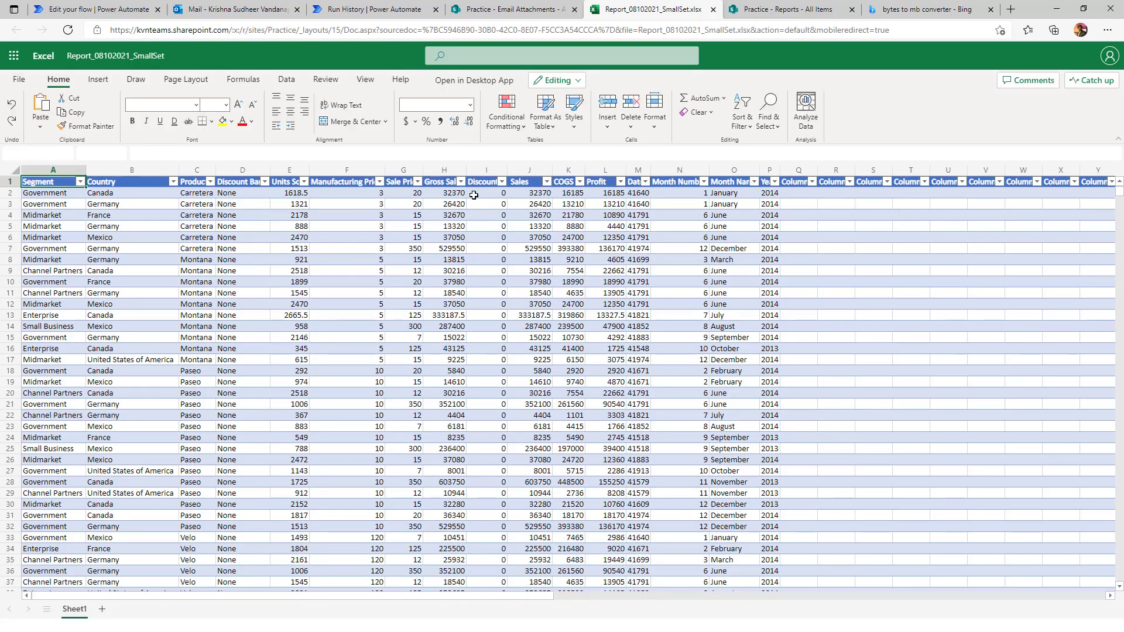
Open Report_08102021_SmallSet.xlsx in Excel for the web and scroll through its sales rows
left_click(473, 195)
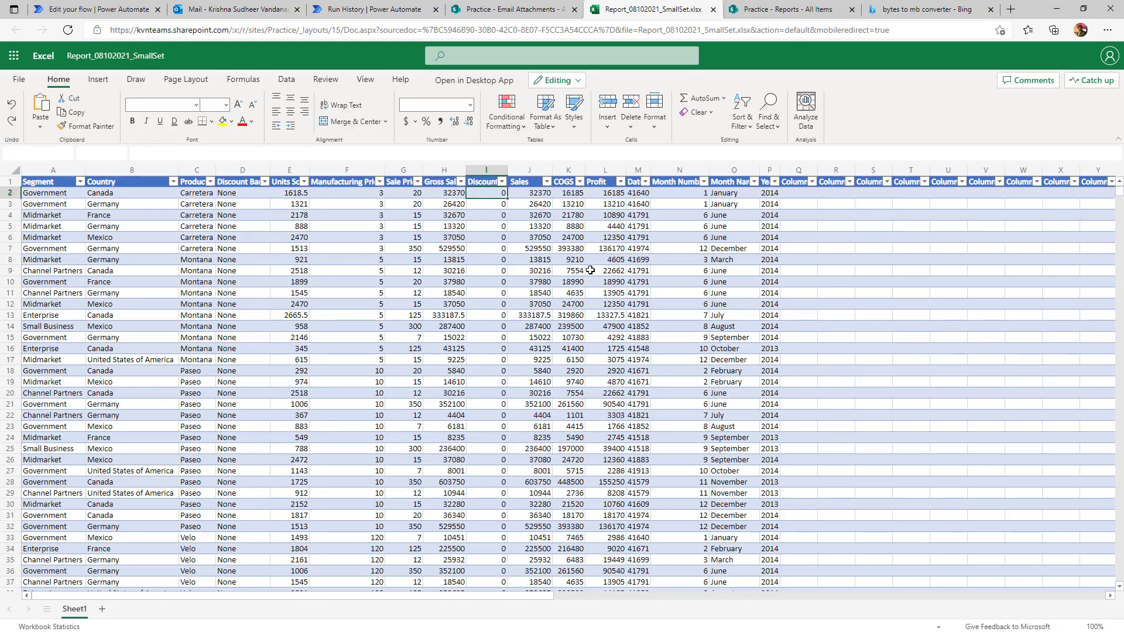
scroll(251, 371, "down", 20)
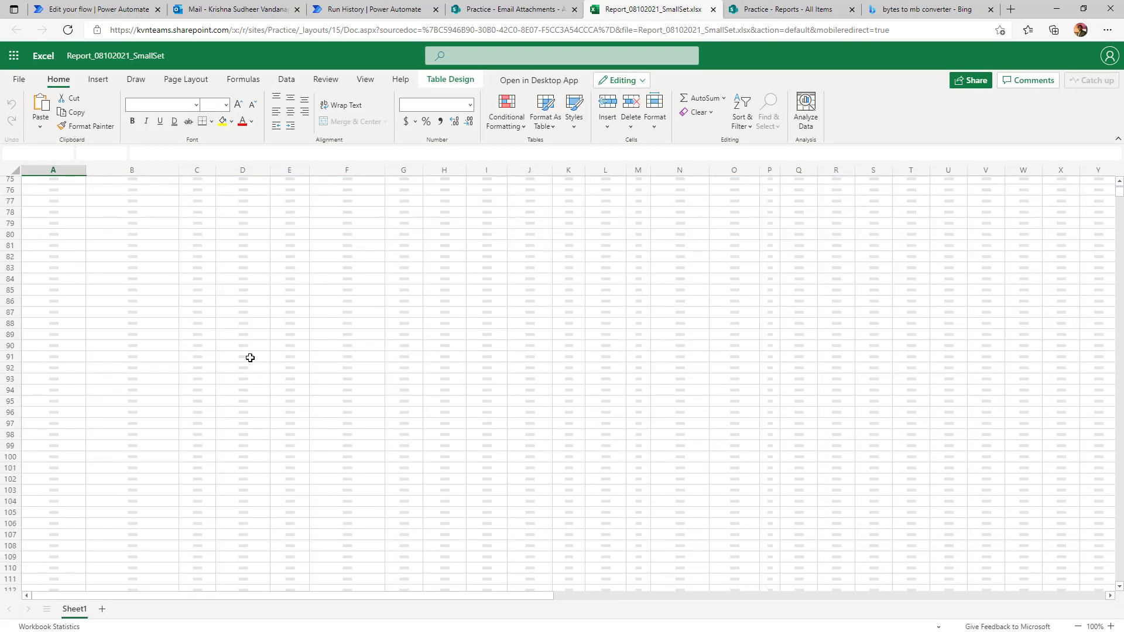
left_click(68, 273)
scroll(82, 351, "down", 15)
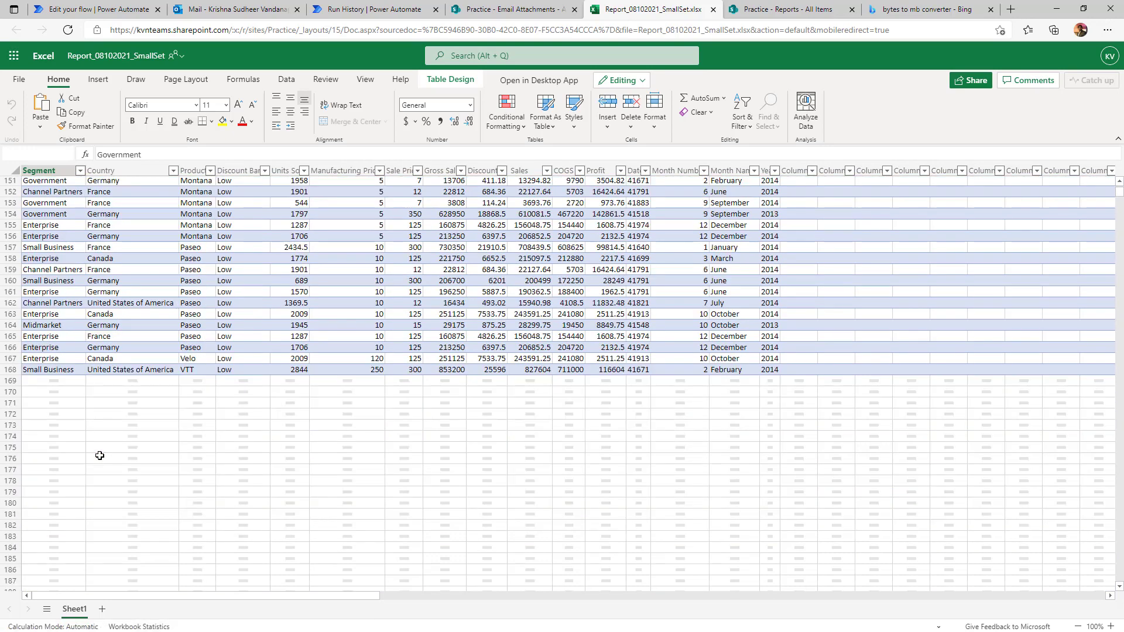
scroll(68, 380, "down", 20)
key("ctrl+3")
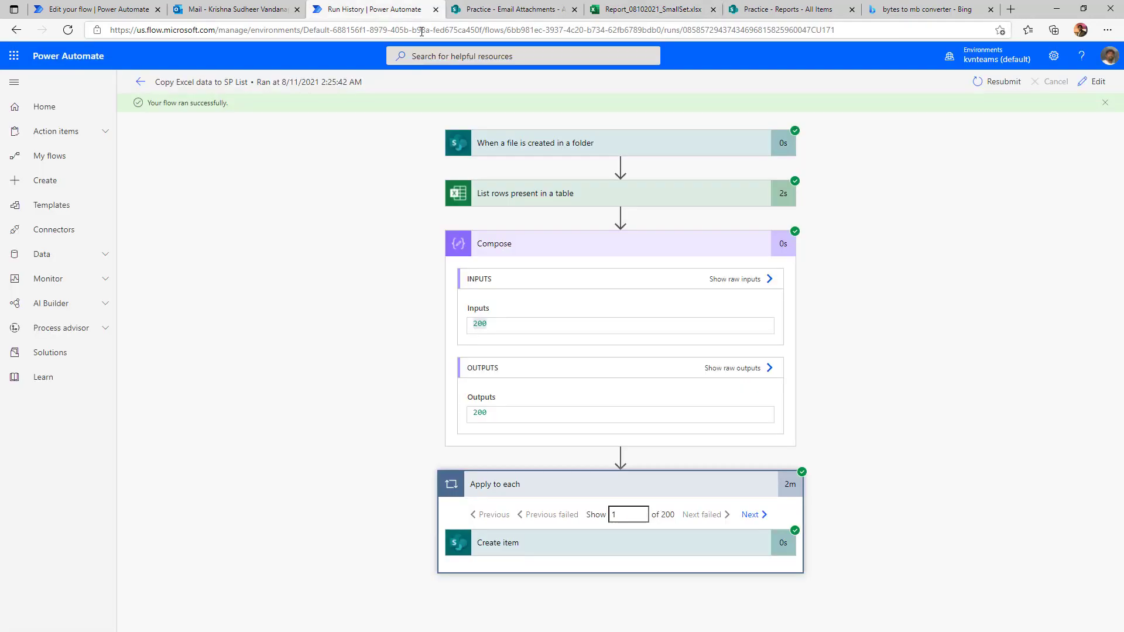